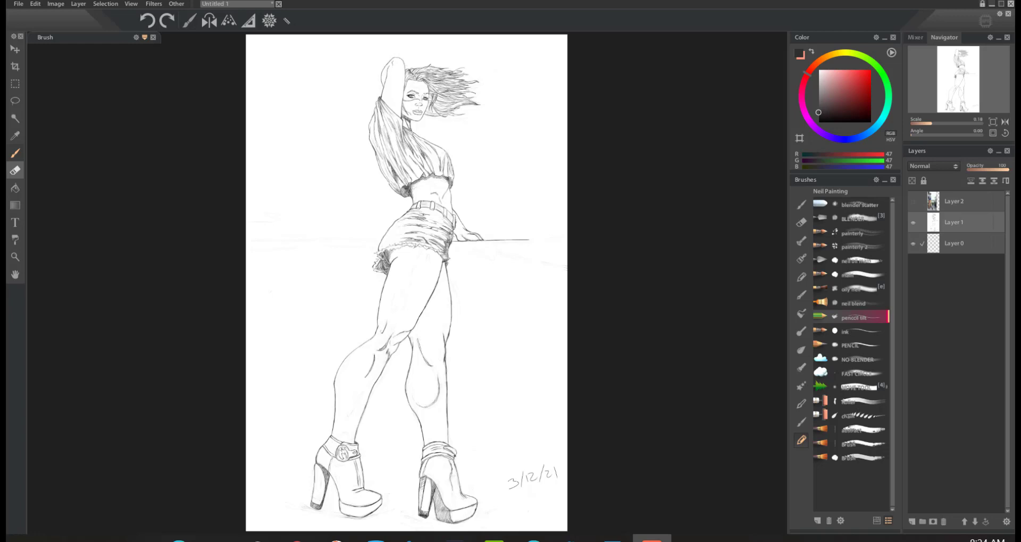
# Step: Show the reference photo on Layer 2 and move the Layer 1 sketch to the right, partly clear of the photo
pyautogui.press('b')
pyautogui.click(913, 202)
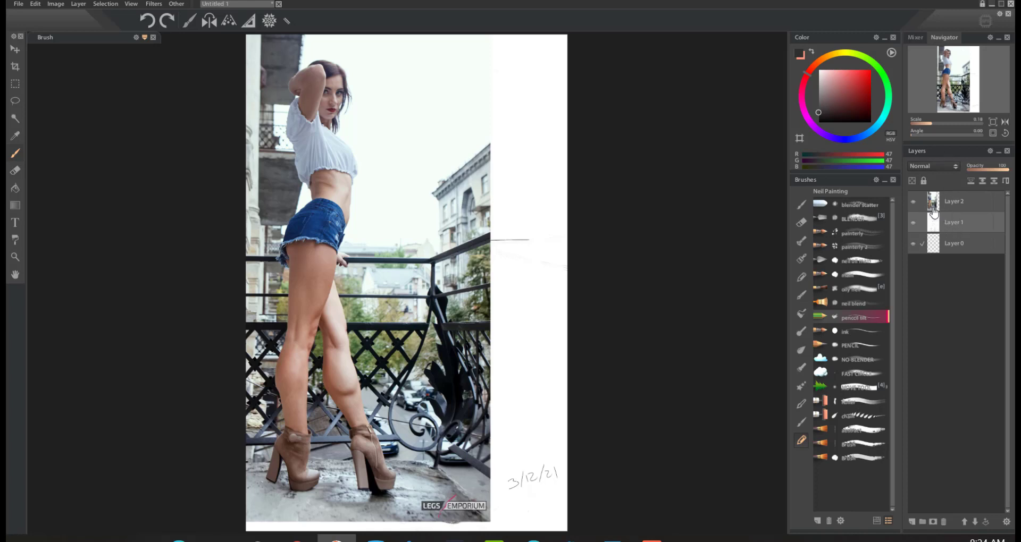
pyautogui.press('v')
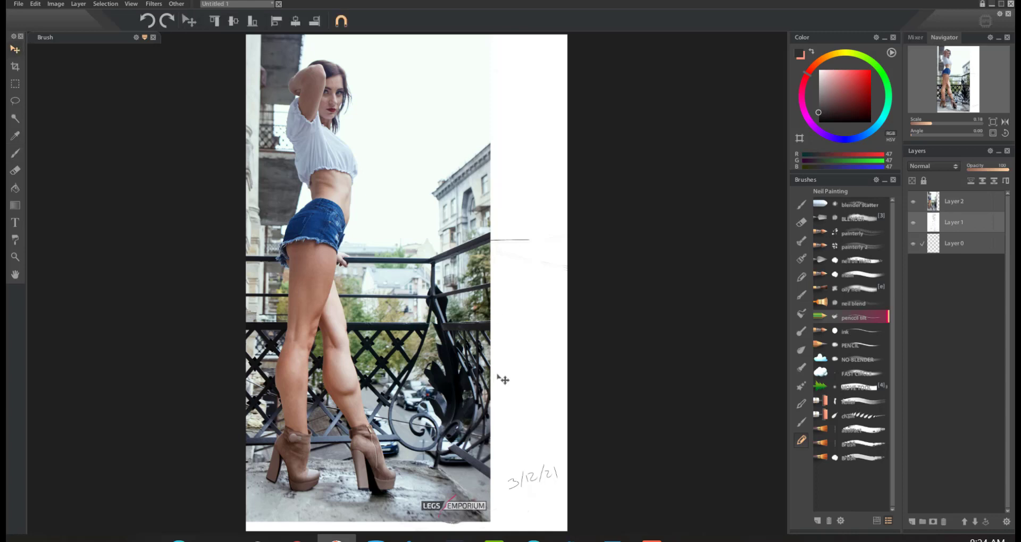
pyautogui.moveTo(502, 380); pyautogui.dragTo(582, 365)
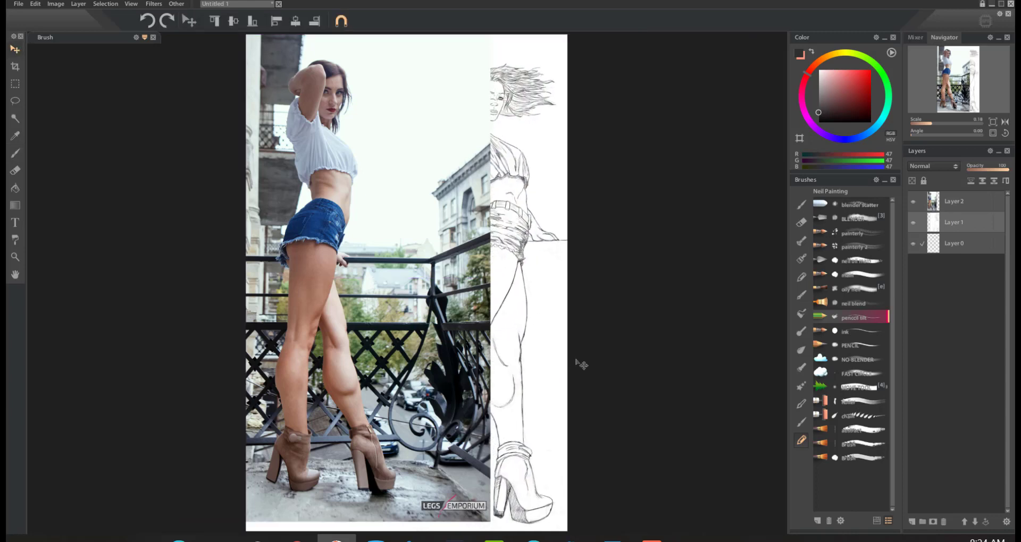
# Step: Delete the part of the Layer 2 photo covering the sketch using a rectangular selection, and clear the selection
pyautogui.click(960, 210)
pyautogui.click(20, 80)
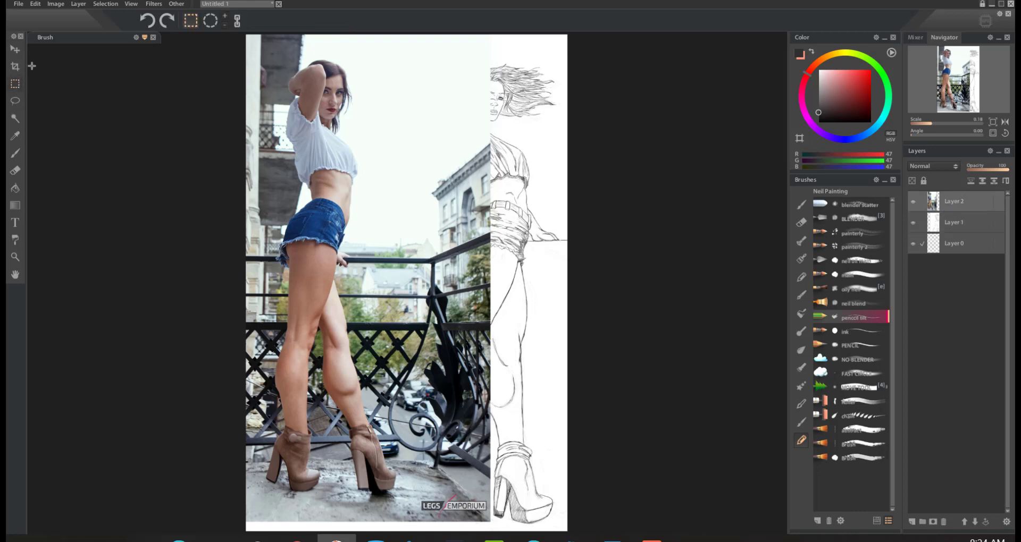
pyautogui.moveTo(559, 526); pyautogui.dragTo(392, 35)
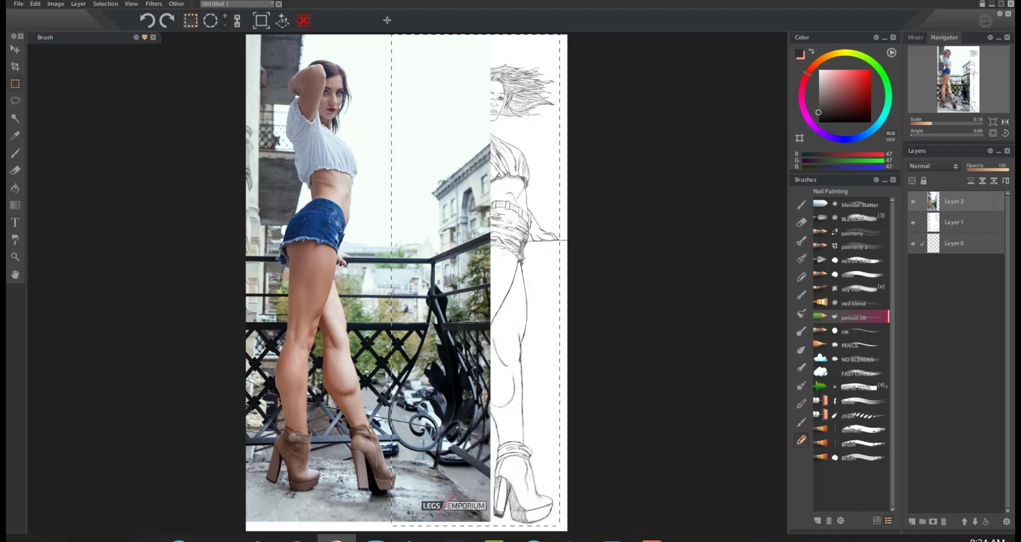
pyautogui.press('Delete')
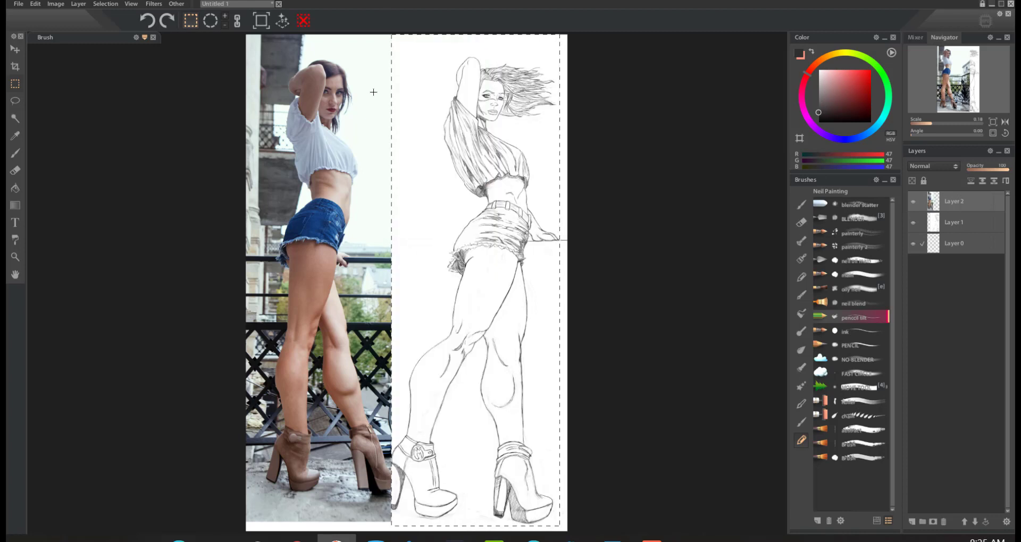
pyautogui.click(16, 153)
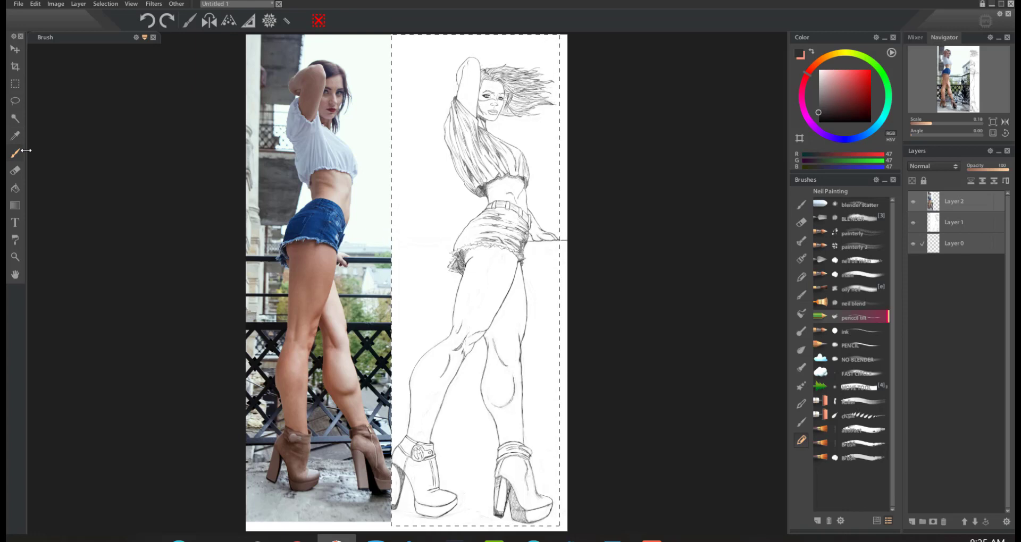
pyautogui.click(318, 21)
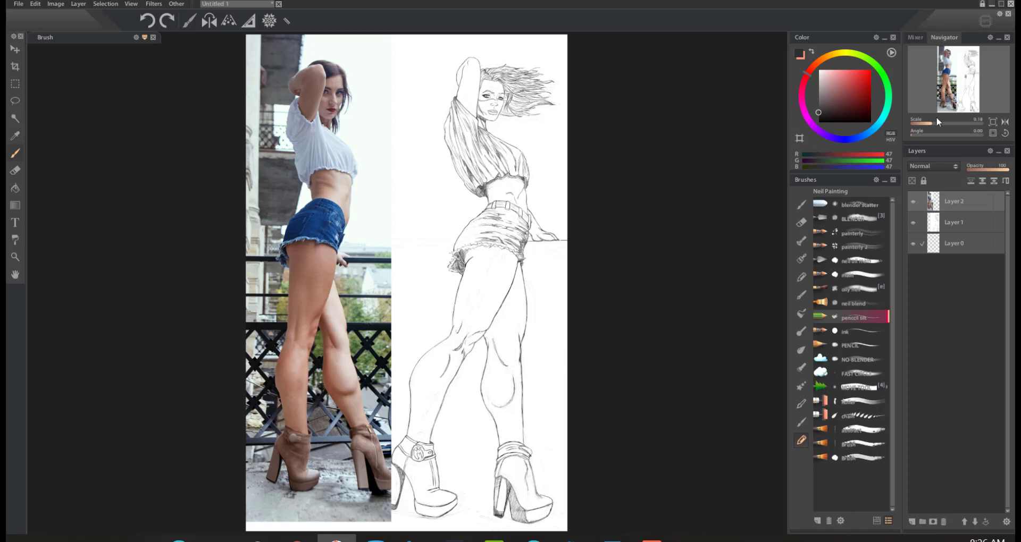
# Step: Hide the reference photo layer and move the empty Layer 0 to the top of the layer stack
pyautogui.click(914, 202)
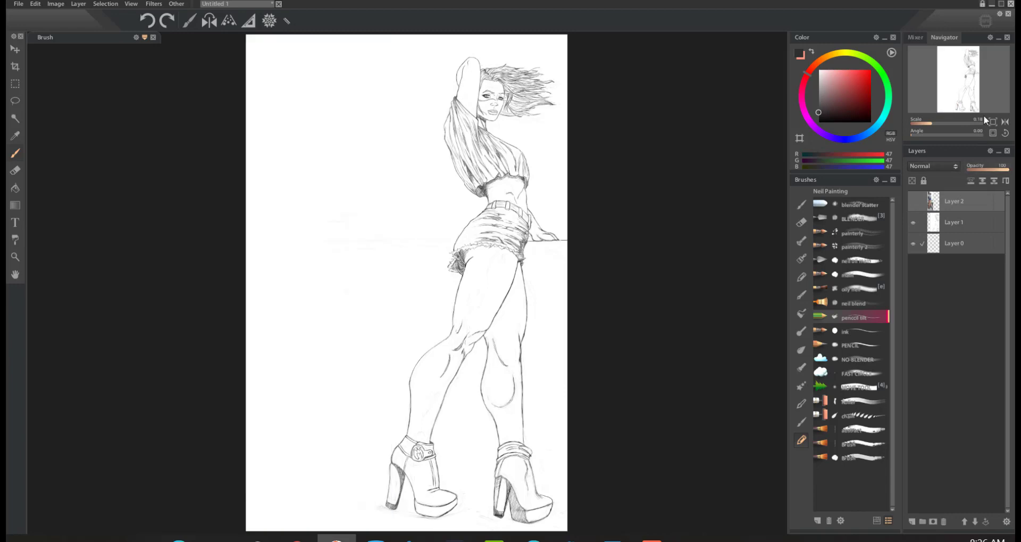
pyautogui.click(992, 133)
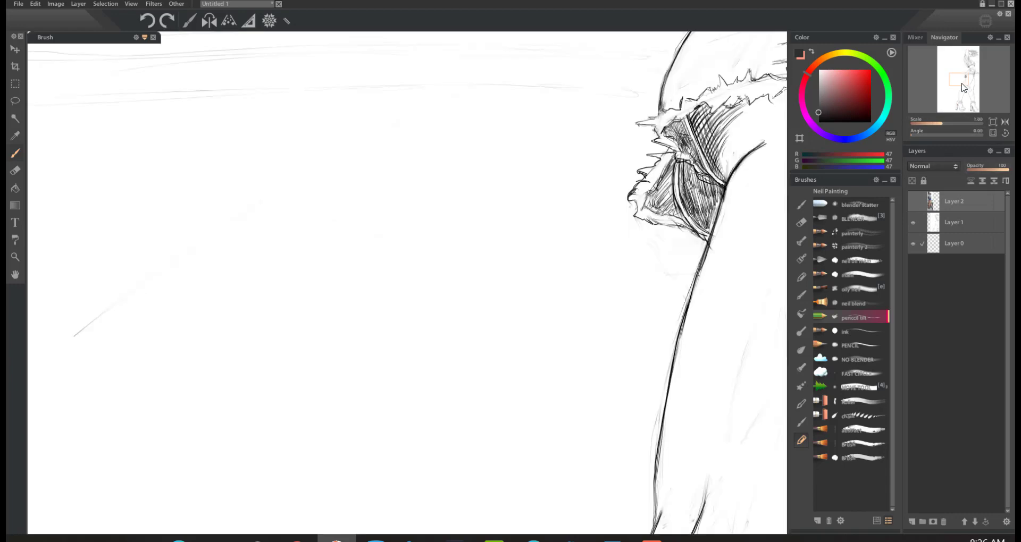
pyautogui.moveTo(964, 88); pyautogui.dragTo(965, 96)
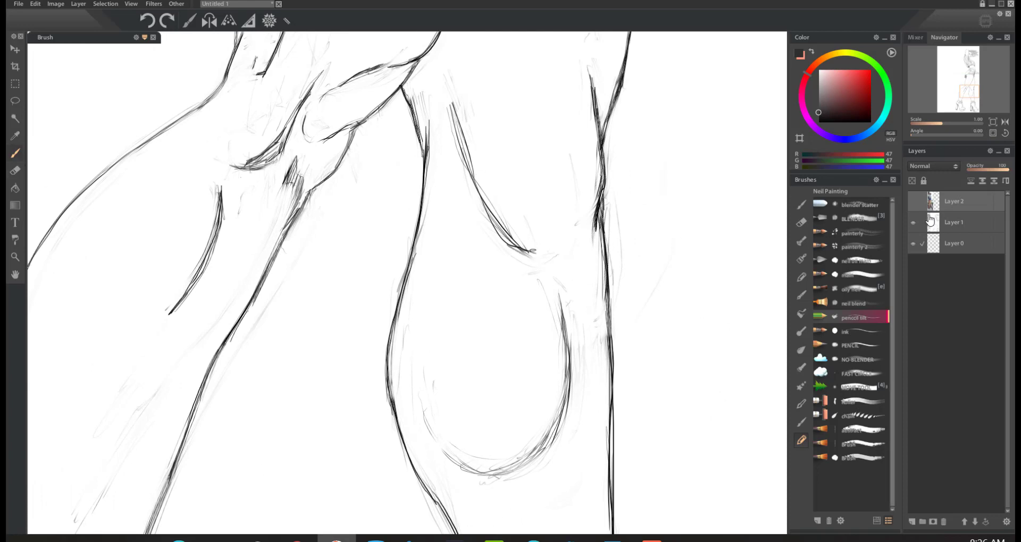
pyautogui.click(953, 247)
pyautogui.click(965, 522)
pyautogui.click(964, 521)
# Step: Try a soft angled pencil line in the blank area right of the legs and undo it
pyautogui.moveTo(694, 152)
pyautogui.mouseDown()
pyautogui.moveTo(703, 182)
pyautogui.moveTo(693, 130)
pyautogui.moveTo(698, 197)
pyautogui.moveTo(671, 244)
pyautogui.mouseUp()
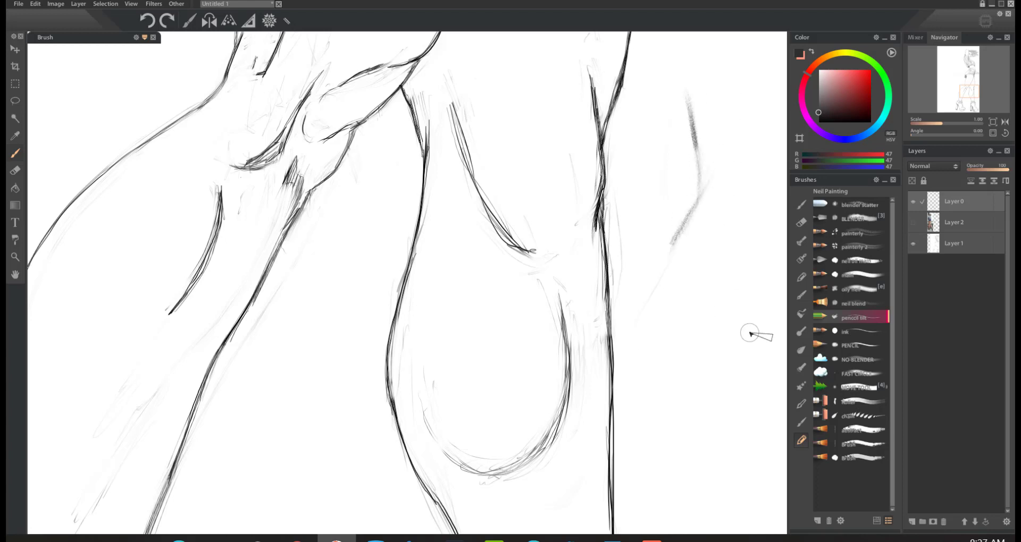
pyautogui.hotkey('ctrl', 'z')
pyautogui.hotkey('ctrl', 'z')
pyautogui.hotkey('ctrl', 'z')
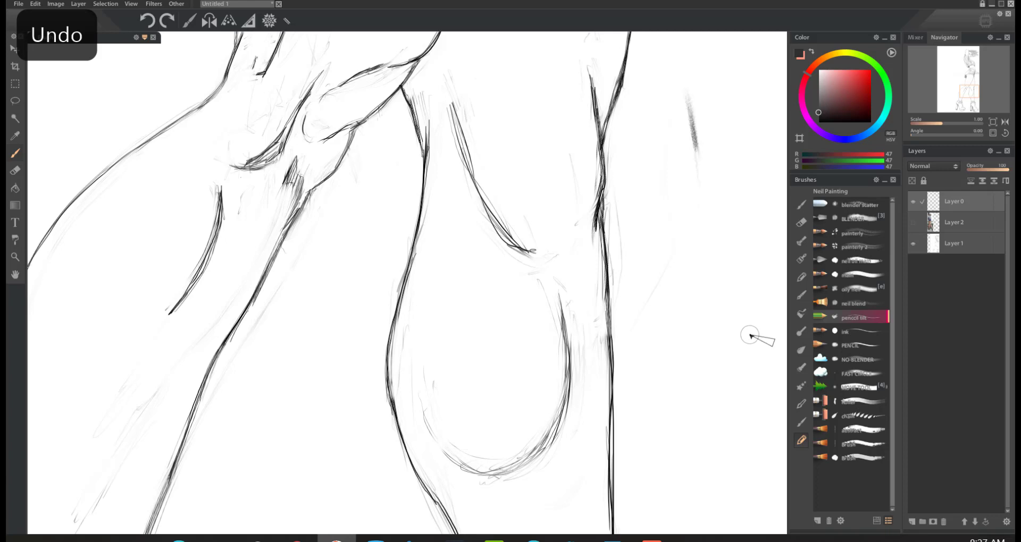
pyautogui.hotkey('ctrl', 'z')
pyautogui.hotkey('ctrl', 'z')
pyautogui.hotkey('ctrl', 'z')
pyautogui.hotkey('ctrl', 'z')
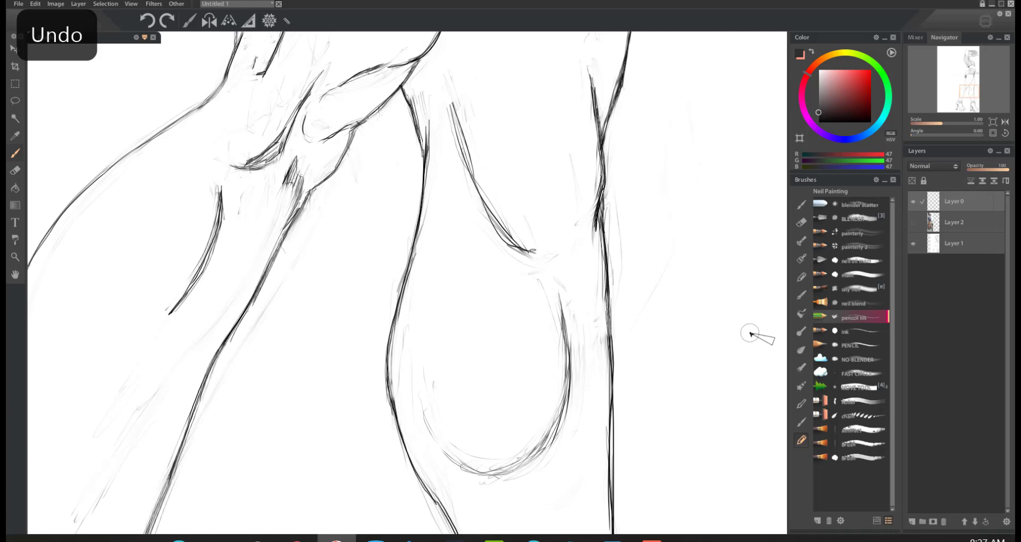
# Step: Try angled and curved pencil strokes with a smaller brush in the blank area beside the legs, and undo them
pyautogui.press('[')
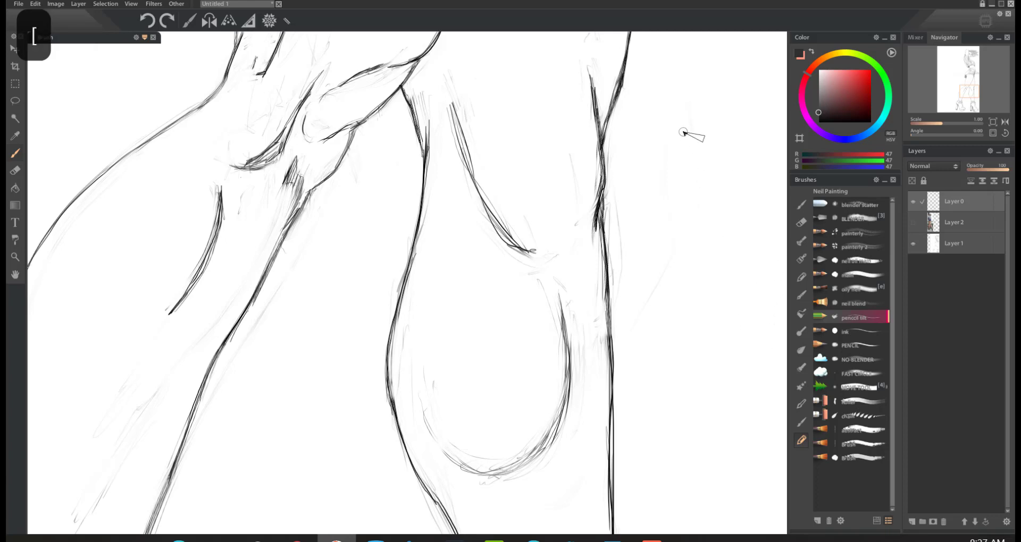
pyautogui.moveTo(701, 163)
pyautogui.mouseDown()
pyautogui.moveTo(685, 77)
pyautogui.moveTo(703, 208)
pyautogui.moveTo(683, 240)
pyautogui.moveTo(699, 223)
pyautogui.moveTo(696, 241)
pyautogui.moveTo(695, 179)
pyautogui.moveTo(703, 227)
pyautogui.mouseUp()
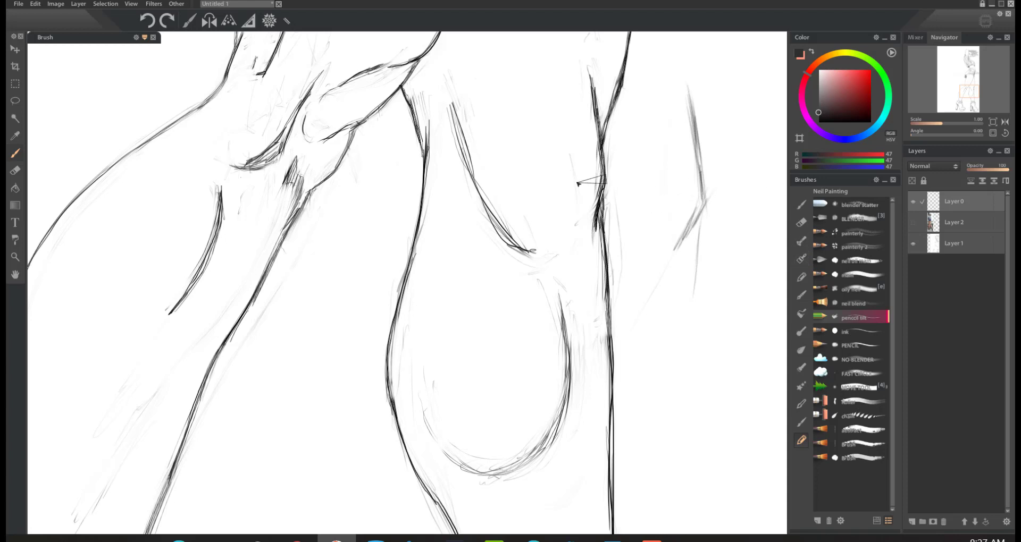
pyautogui.moveTo(637, 106)
pyautogui.mouseDown()
pyautogui.moveTo(685, 275)
pyautogui.moveTo(655, 201)
pyautogui.moveTo(672, 257)
pyautogui.mouseUp()
pyautogui.moveTo(638, 172); pyautogui.dragTo(675, 259)
pyautogui.moveTo(628, 181); pyautogui.dragTo(678, 263)
pyautogui.hotkey('ctrl', 'z')
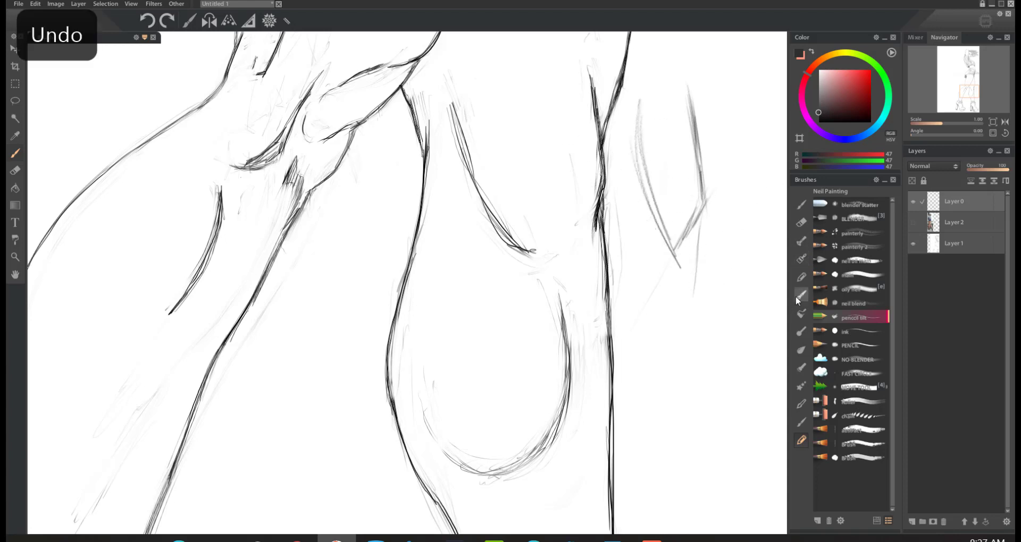
pyautogui.hotkey('ctrl', 'z')
pyautogui.hotkey('ctrl', 'z')
pyautogui.hotkey('ctrl', 'z')
pyautogui.hotkey('ctrl', 'z')
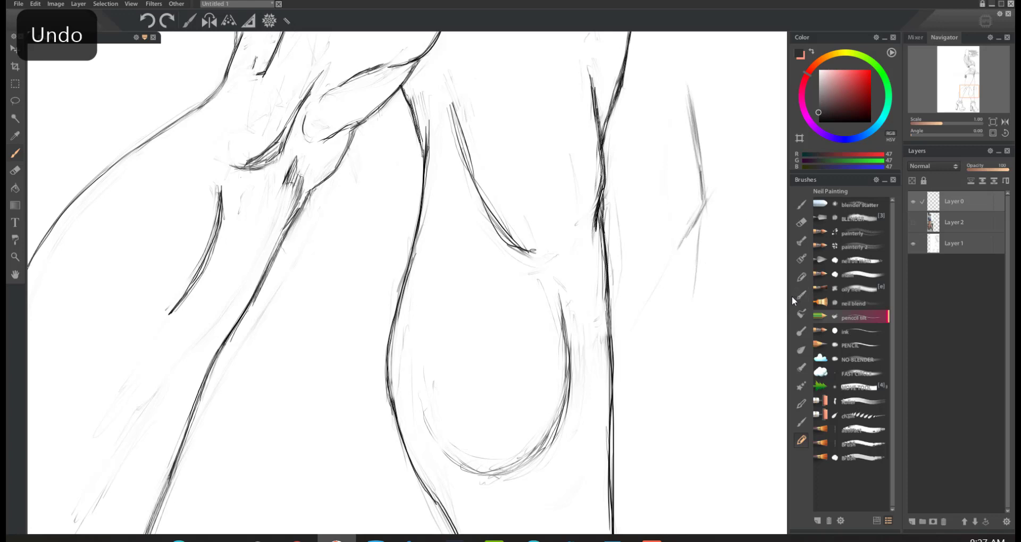
pyautogui.hotkey('ctrl', 'z')
pyautogui.hotkey('ctrl', 'z')
pyautogui.hotkey('ctrl', 'z')
pyautogui.hotkey('ctrl', 'z')
pyautogui.hotkey('ctrl', 'z')
pyautogui.hotkey('ctrl', 'z')
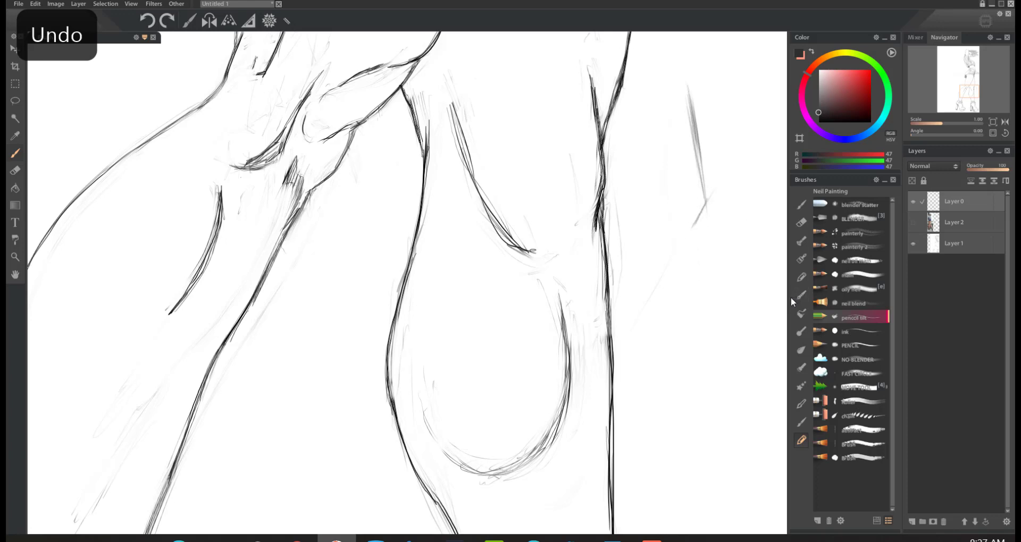
pyautogui.hotkey('ctrl', 'z')
pyautogui.hotkey('ctrl', 'z')
pyautogui.hotkey('ctrl', 'z')
pyautogui.hotkey('ctrl', 'z')
pyautogui.hotkey('ctrl', 'z')
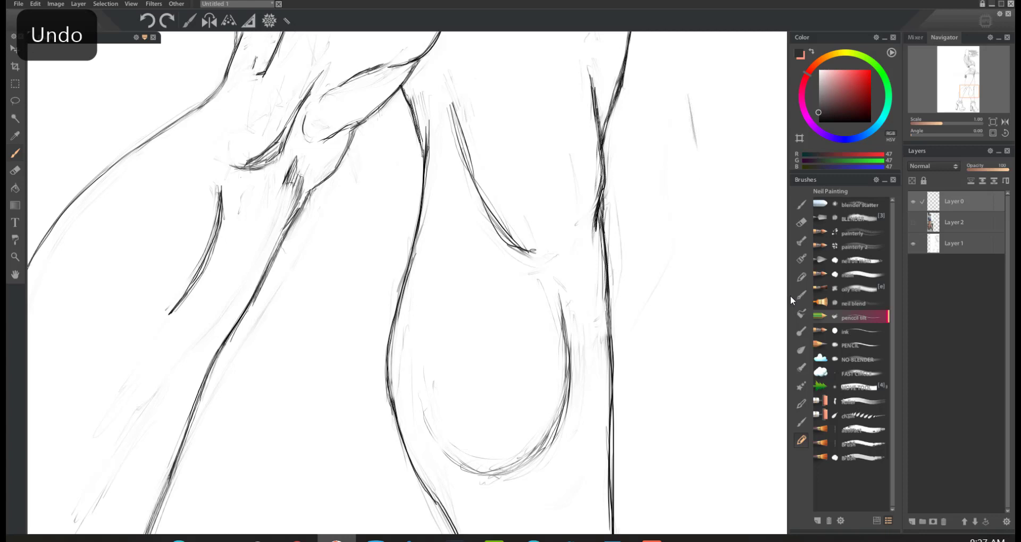
pyautogui.hotkey('ctrl', 'z')
# Step: Try sketching a light circle with a larger brush beside the legs, darken its edge, and undo it
pyautogui.press(']')
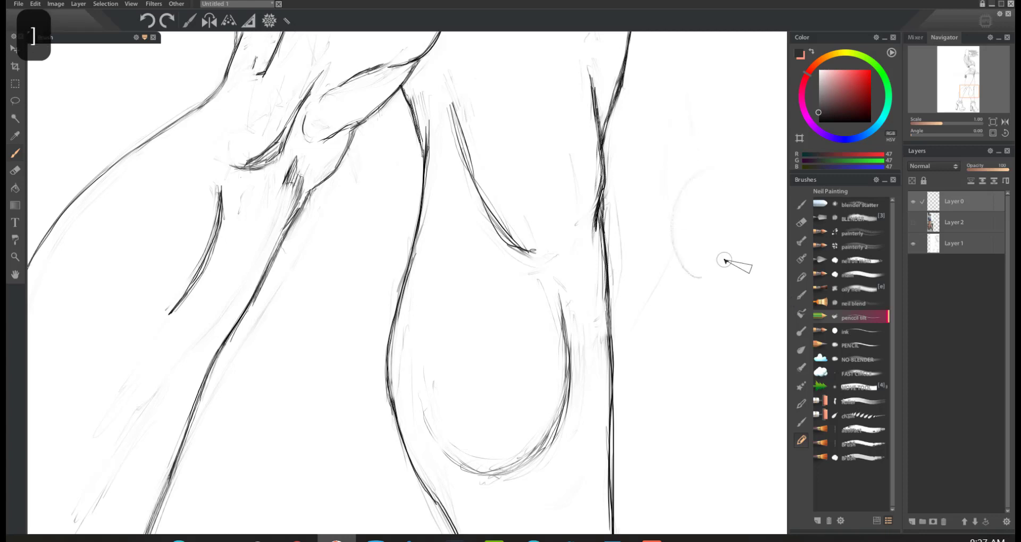
pyautogui.hotkey('ctrl', 'z')
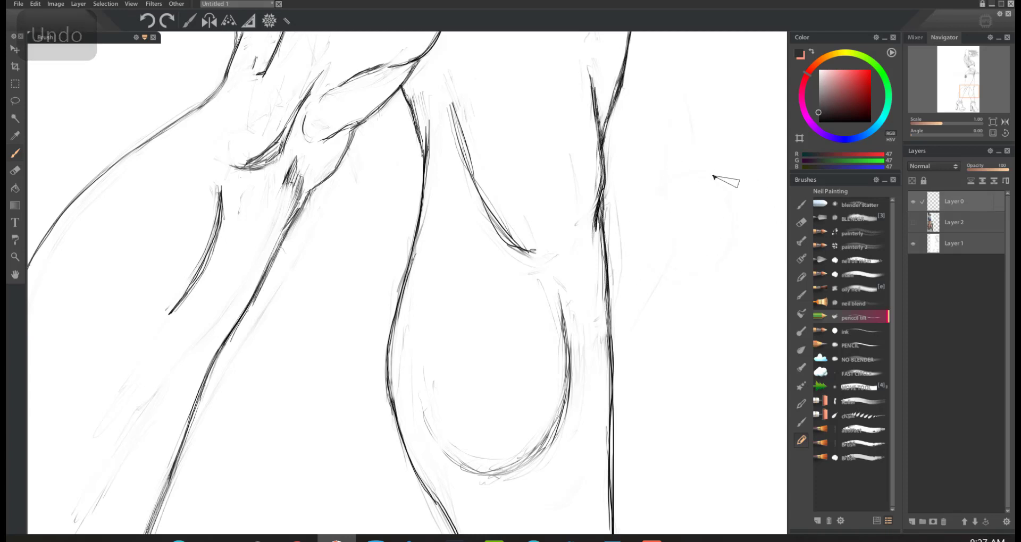
pyautogui.moveTo(714, 177)
pyautogui.mouseDown()
pyautogui.moveTo(628, 229)
pyautogui.moveTo(712, 274)
pyautogui.moveTo(720, 177)
pyautogui.moveTo(635, 210)
pyautogui.moveTo(670, 282)
pyautogui.moveTo(735, 216)
pyautogui.moveTo(667, 171)
pyautogui.moveTo(656, 286)
pyautogui.moveTo(739, 252)
pyautogui.moveTo(682, 169)
pyautogui.moveTo(639, 272)
pyautogui.moveTo(733, 255)
pyautogui.moveTo(688, 170)
pyautogui.moveTo(644, 279)
pyautogui.moveTo(734, 261)
pyautogui.moveTo(683, 173)
pyautogui.moveTo(644, 261)
pyautogui.moveTo(730, 265)
pyautogui.moveTo(696, 176)
pyautogui.moveTo(638, 270)
pyautogui.moveTo(727, 275)
pyautogui.moveTo(676, 182)
pyautogui.moveTo(647, 274)
pyautogui.moveTo(733, 267)
pyautogui.moveTo(675, 176)
pyautogui.moveTo(653, 289)
pyautogui.moveTo(723, 237)
pyautogui.moveTo(650, 202)
pyautogui.moveTo(663, 182)
pyautogui.moveTo(641, 200)
pyautogui.moveTo(626, 248)
pyautogui.moveTo(674, 303)
pyautogui.mouseUp()
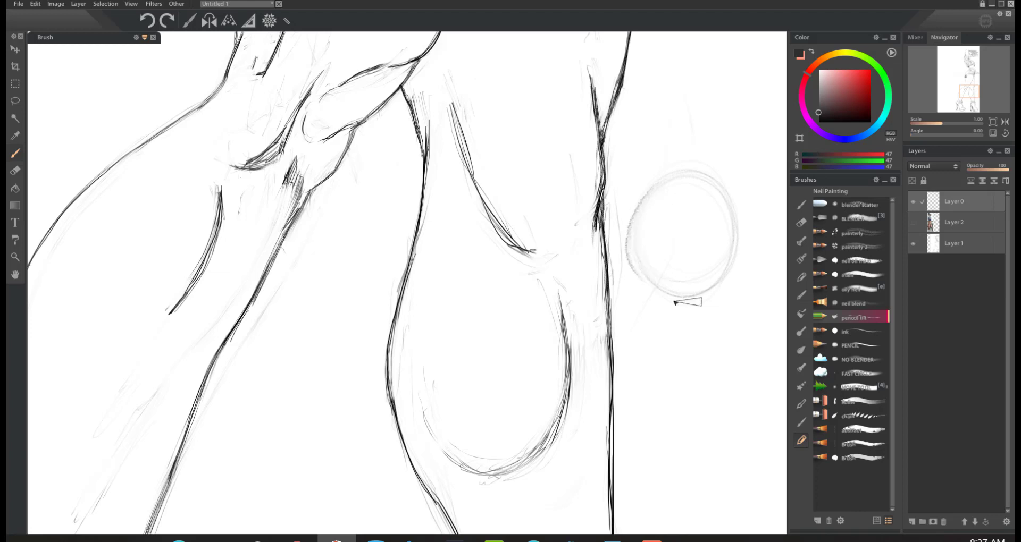
pyautogui.hotkey('ctrl', 'z')
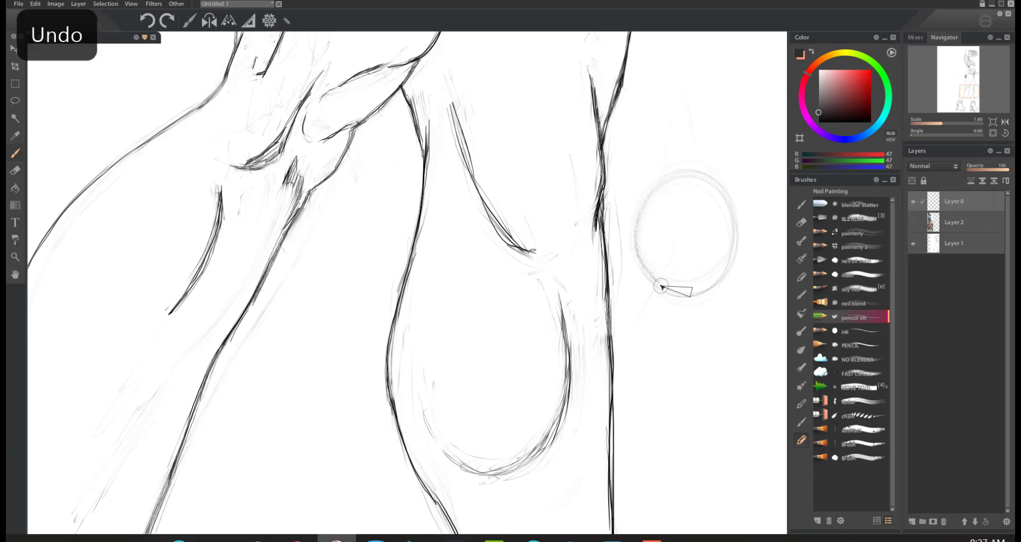
pyautogui.moveTo(725, 280)
pyautogui.mouseDown()
pyautogui.moveTo(661, 292)
pyautogui.moveTo(637, 213)
pyautogui.mouseUp()
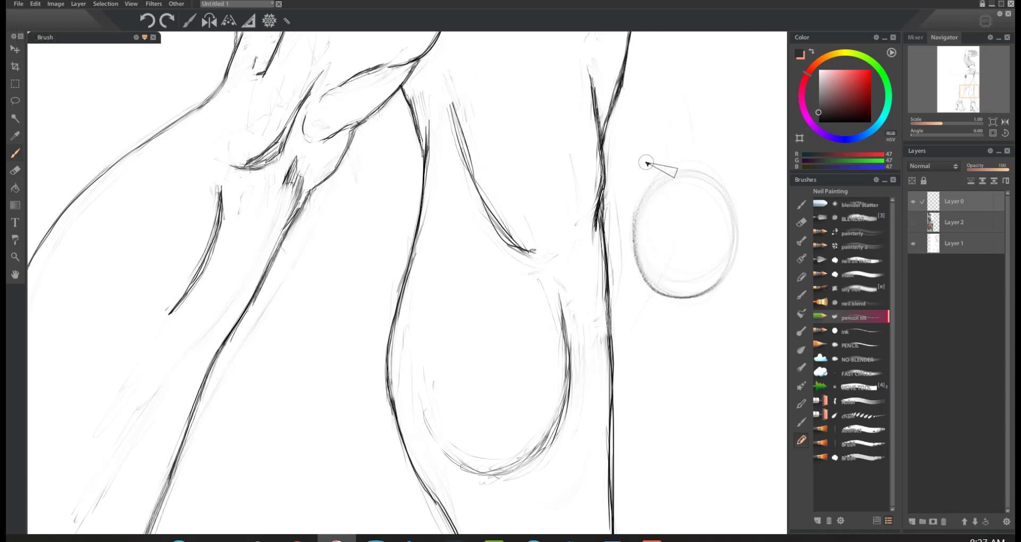
pyautogui.moveTo(646, 281)
pyautogui.mouseDown()
pyautogui.moveTo(632, 248)
pyautogui.moveTo(648, 178)
pyautogui.mouseUp()
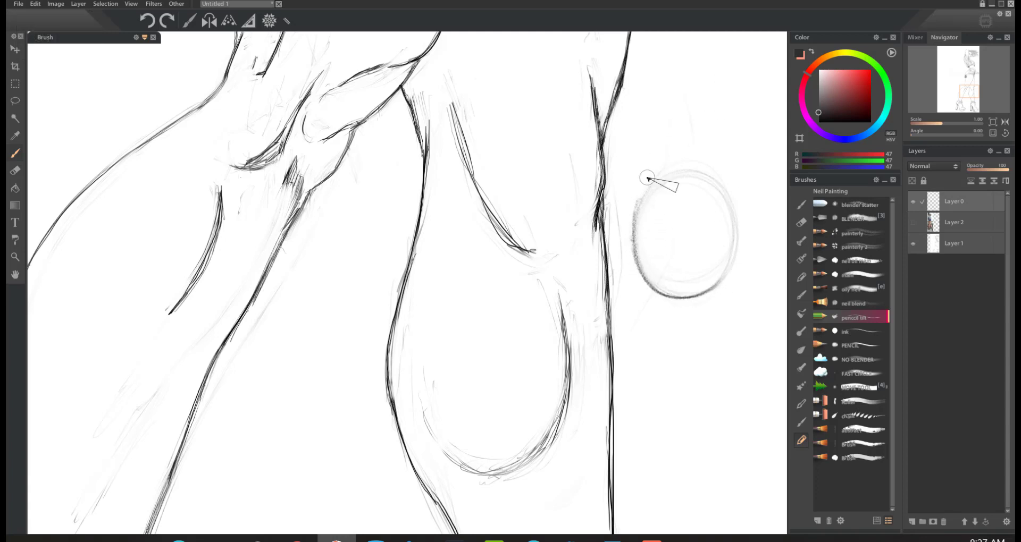
pyautogui.moveTo(636, 215)
pyautogui.mouseDown()
pyautogui.moveTo(667, 162)
pyautogui.moveTo(655, 290)
pyautogui.mouseUp()
pyautogui.hotkey('ctrl', 'z')
pyautogui.hotkey('ctrl', 'z')
pyautogui.hotkey('ctrl', 'z')
pyautogui.hotkey('ctrl', 'z')
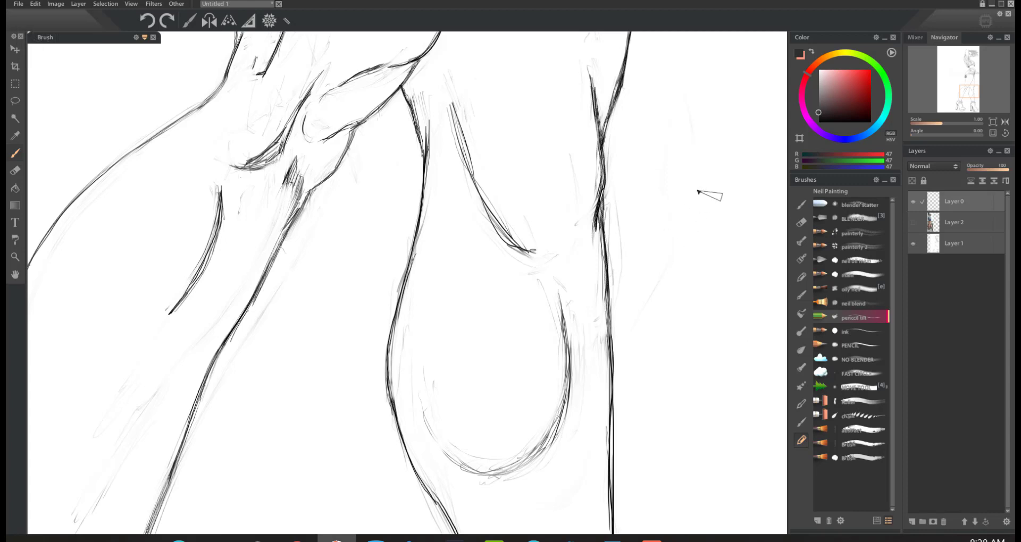
# Step: Try a bent line of two straight segments with a short curve beside the legs, and undo it
pyautogui.moveTo(633, 319); pyautogui.dragTo(723, 150)
pyautogui.moveTo(752, 100)
pyautogui.mouseDown()
pyautogui.moveTo(663, 252)
pyautogui.moveTo(664, 346)
pyautogui.mouseUp()
pyautogui.moveTo(667, 242); pyautogui.dragTo(669, 345)
pyautogui.moveTo(747, 105)
pyautogui.mouseDown()
pyautogui.moveTo(686, 210)
pyautogui.moveTo(665, 257)
pyautogui.moveTo(665, 292)
pyautogui.mouseUp()
pyautogui.moveTo(741, 118)
pyautogui.mouseDown()
pyautogui.moveTo(668, 249)
pyautogui.moveTo(668, 296)
pyautogui.mouseUp()
pyautogui.moveTo(674, 252)
pyautogui.mouseDown()
pyautogui.moveTo(712, 282)
pyautogui.moveTo(692, 265)
pyautogui.moveTo(724, 282)
pyautogui.mouseUp()
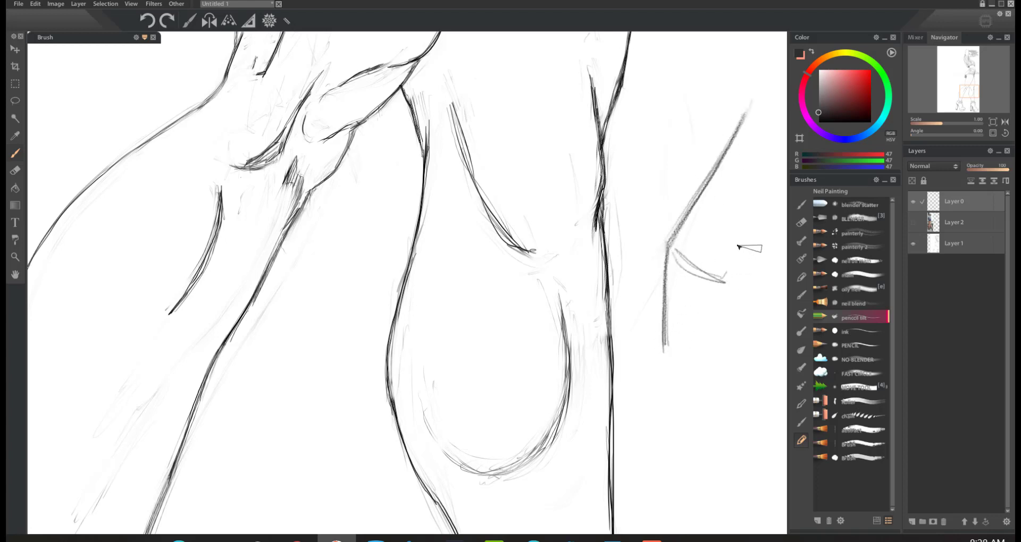
pyautogui.moveTo(757, 178); pyautogui.dragTo(726, 281)
pyautogui.hotkey('ctrl', 'z')
pyautogui.hotkey('ctrl', 'z')
pyautogui.hotkey('ctrl', 'z')
pyautogui.hotkey('ctrl', 'z')
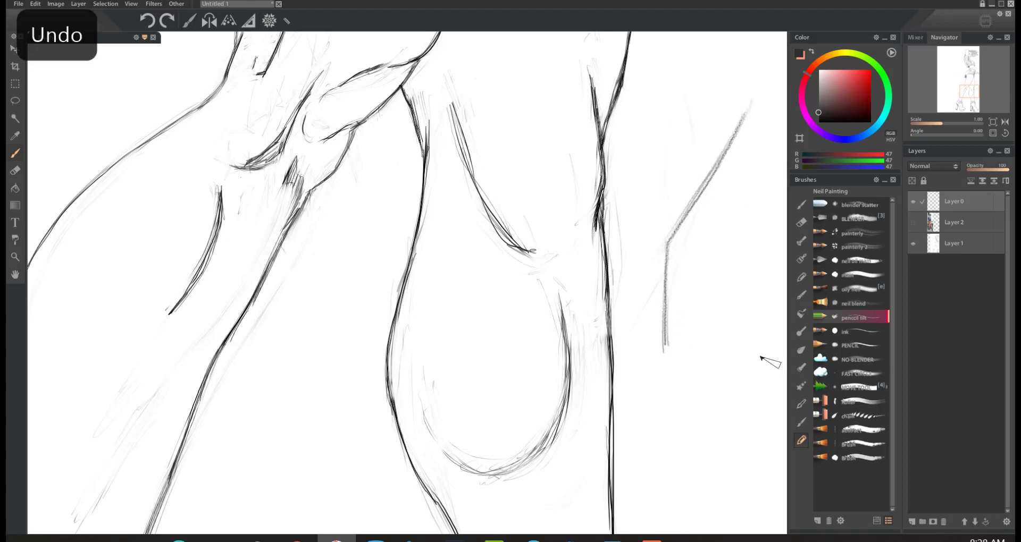
pyautogui.hotkey('ctrl', 'z')
pyautogui.hotkey('ctrl', 'z')
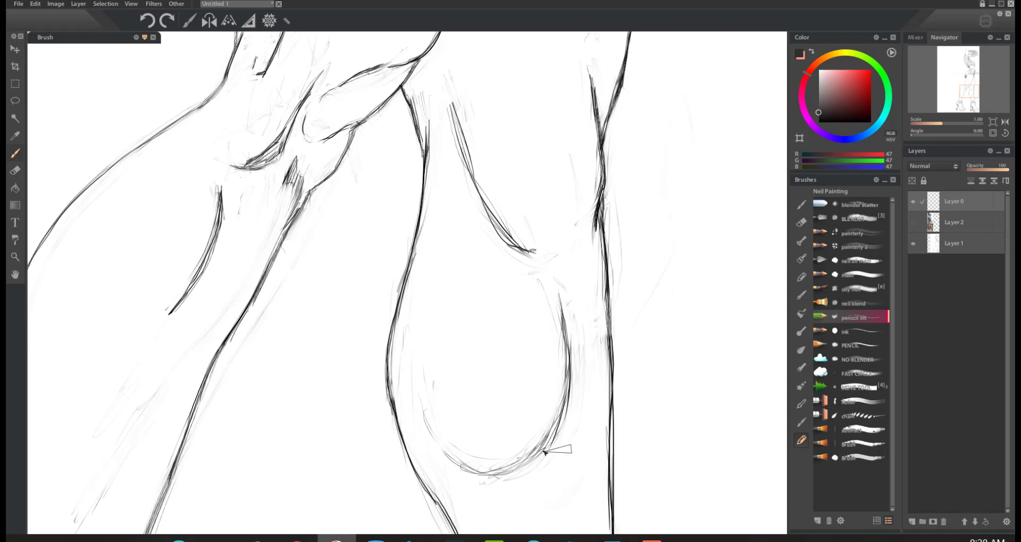
# Step: Darken the rounded lower contour of the right-hand calf with curved pencil strokes
pyautogui.moveTo(459, 462); pyautogui.dragTo(541, 453)
pyautogui.moveTo(564, 309)
pyautogui.mouseDown()
pyautogui.moveTo(543, 449)
pyautogui.moveTo(416, 394)
pyautogui.mouseUp()
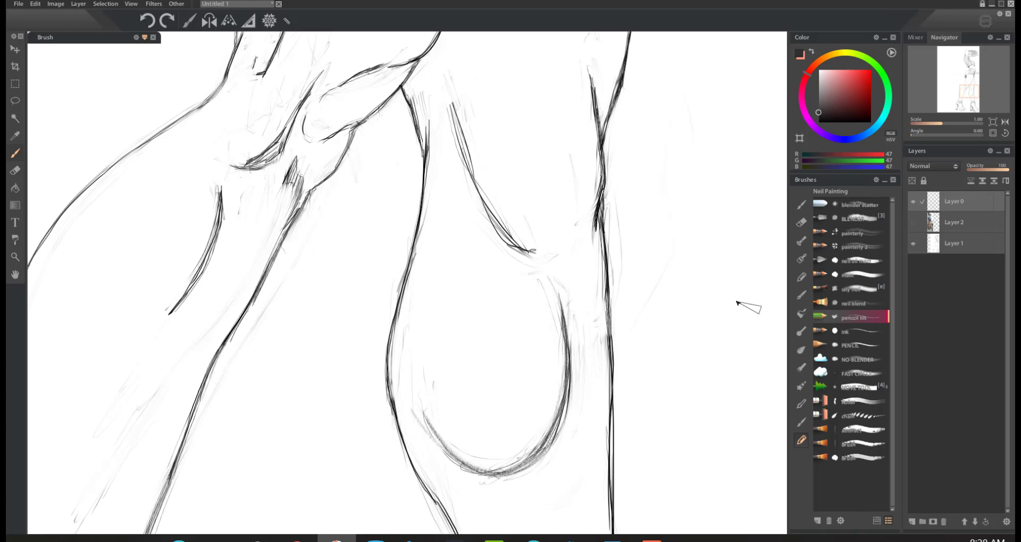
# Step: Try long curved pencil strokes in the blank area right of the legs and undo them
pyautogui.moveTo(723, 122)
pyautogui.mouseDown()
pyautogui.moveTo(742, 275)
pyautogui.moveTo(690, 360)
pyautogui.moveTo(625, 325)
pyautogui.moveTo(701, 352)
pyautogui.moveTo(743, 220)
pyautogui.moveTo(734, 146)
pyautogui.moveTo(739, 281)
pyautogui.moveTo(701, 332)
pyautogui.mouseUp()
pyautogui.hotkey('ctrl', 'z')
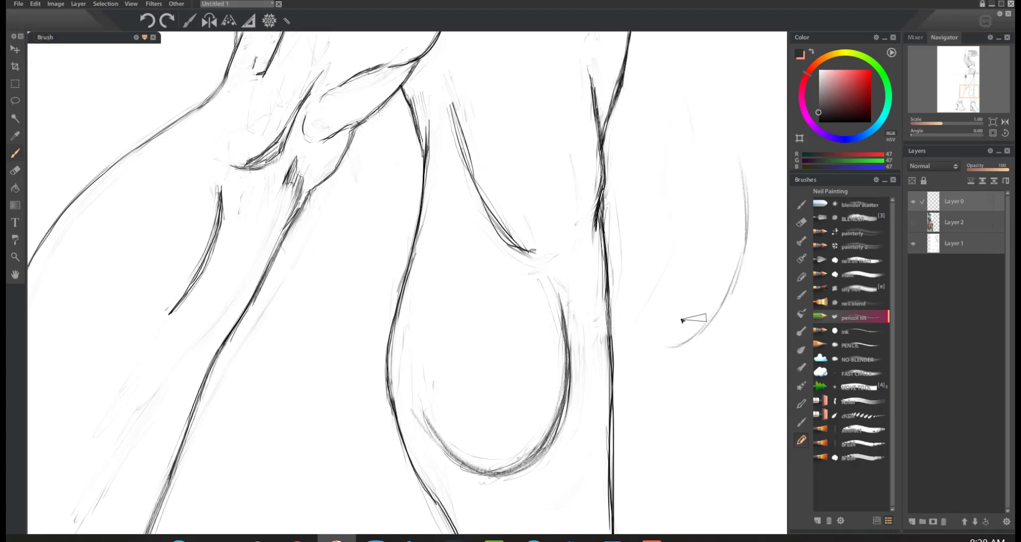
pyautogui.moveTo(609, 246); pyautogui.dragTo(672, 349)
pyautogui.hotkey('ctrl', 'z')
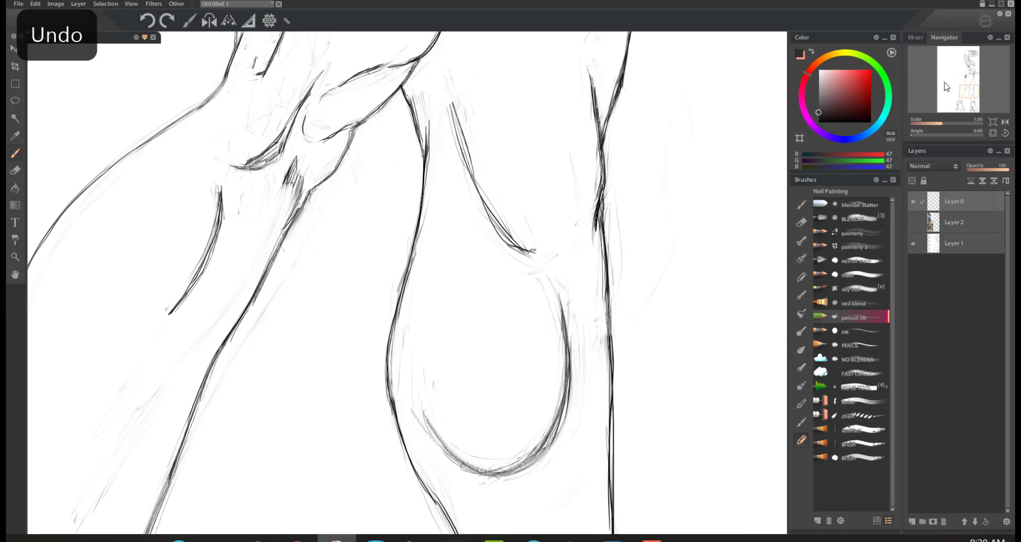
# Step: Sketch a loose circle from repeated curved pencil strokes in the blank left half of the canvas
pyautogui.moveTo(964, 91); pyautogui.dragTo(945, 80)
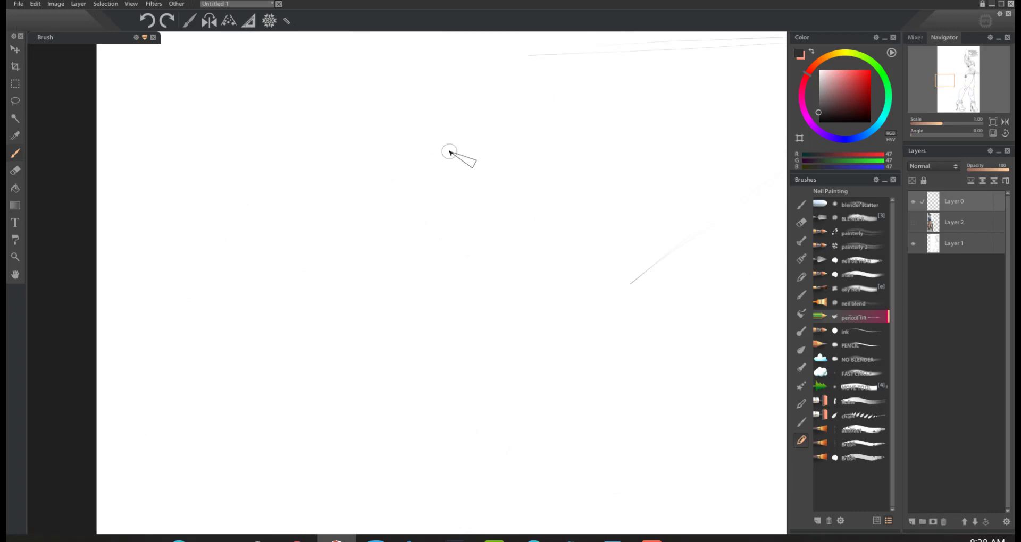
pyautogui.moveTo(414, 137)
pyautogui.mouseDown()
pyautogui.moveTo(379, 179)
pyautogui.moveTo(385, 239)
pyautogui.moveTo(404, 261)
pyautogui.moveTo(498, 240)
pyautogui.moveTo(515, 192)
pyautogui.moveTo(490, 145)
pyautogui.moveTo(412, 120)
pyautogui.moveTo(367, 187)
pyautogui.moveTo(384, 256)
pyautogui.moveTo(465, 265)
pyautogui.moveTo(516, 180)
pyautogui.mouseUp()
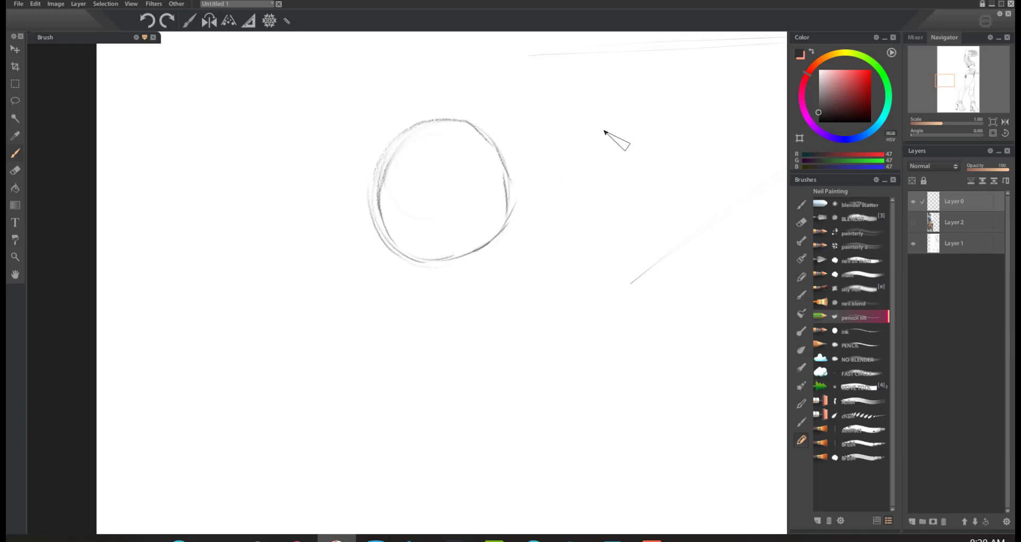
# Step: Try a second loose circle beside the first from curved pencil strokes, and undo both circles
pyautogui.moveTo(604, 131)
pyautogui.mouseDown()
pyautogui.moveTo(550, 197)
pyautogui.moveTo(560, 175)
pyautogui.moveTo(587, 252)
pyautogui.mouseUp()
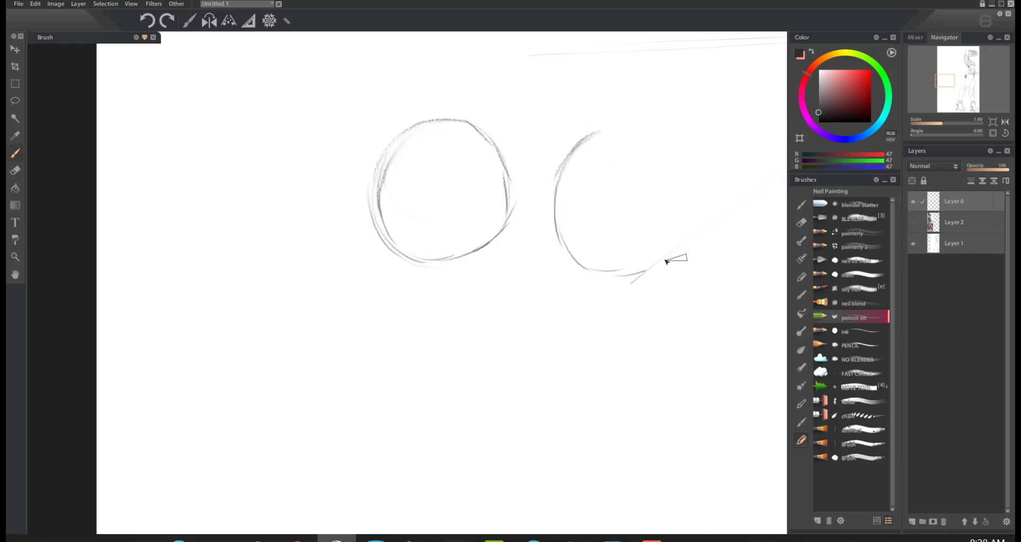
pyautogui.moveTo(666, 262)
pyautogui.mouseDown()
pyautogui.moveTo(713, 221)
pyautogui.moveTo(700, 160)
pyautogui.moveTo(603, 156)
pyautogui.moveTo(560, 188)
pyautogui.mouseUp()
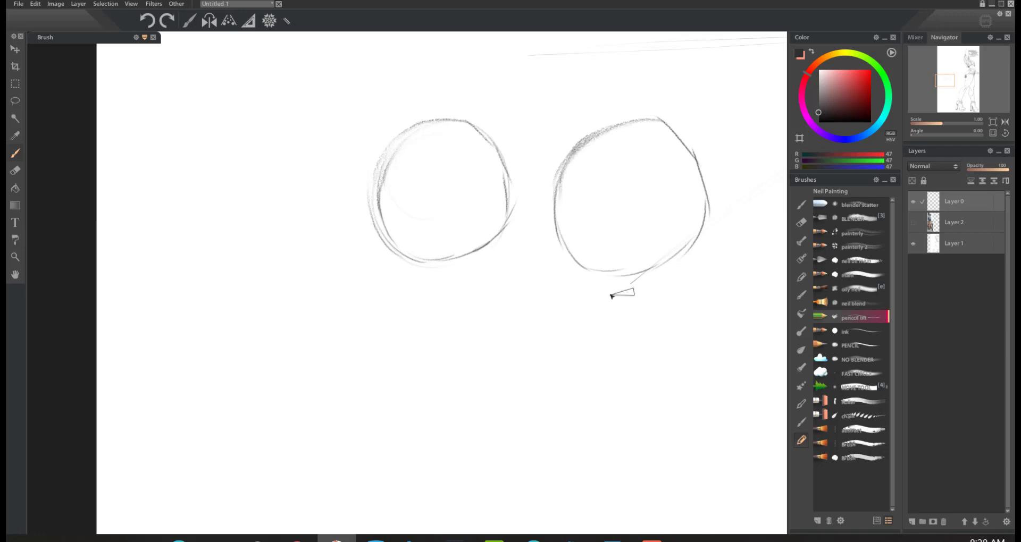
pyautogui.hotkey('ctrl', 'z')
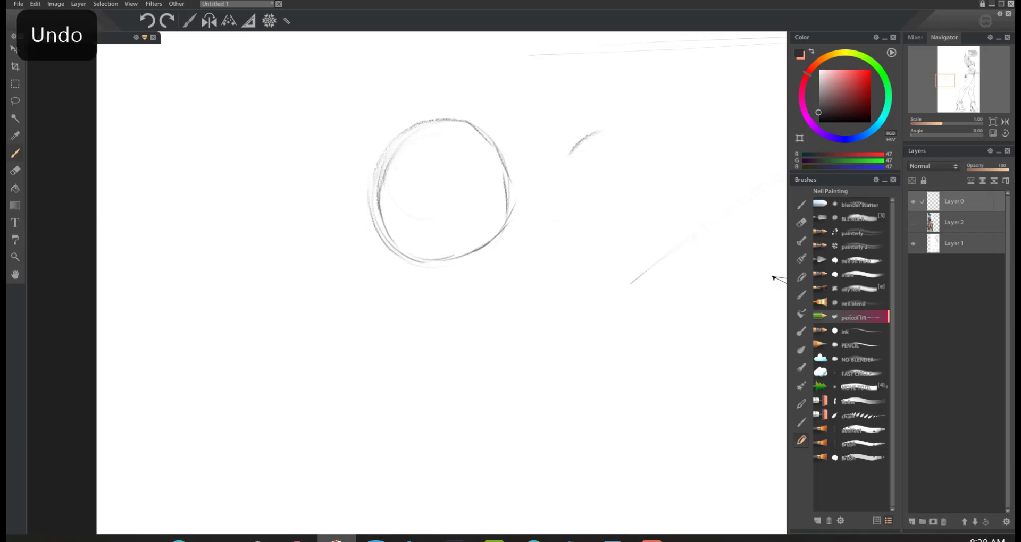
pyautogui.hotkey('ctrl', 'z')
pyautogui.hotkey('ctrl', 'z')
pyautogui.hotkey('ctrl', 'z')
pyautogui.hotkey('ctrl', 'z')
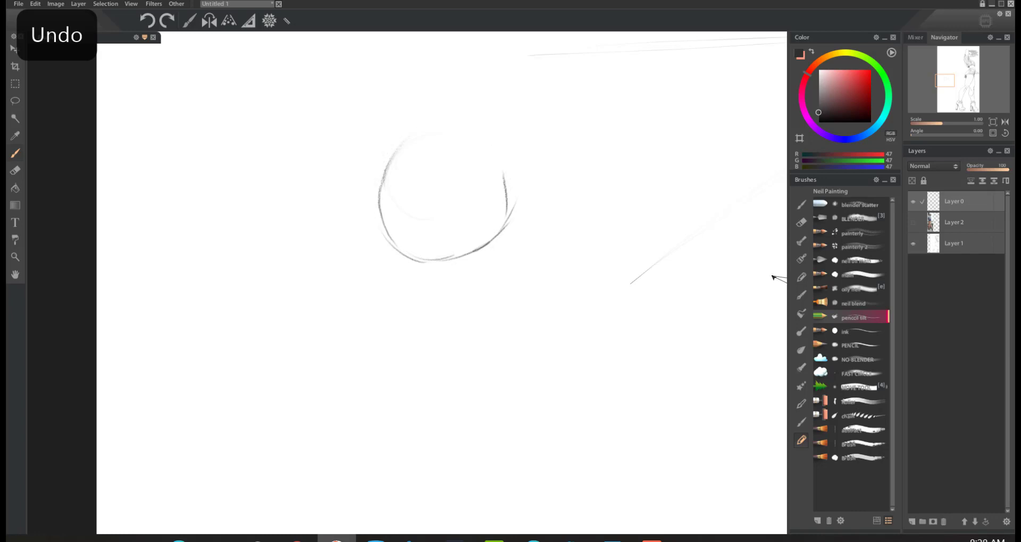
pyautogui.hotkey('ctrl', 'z')
pyautogui.hotkey('ctrl', 'z')
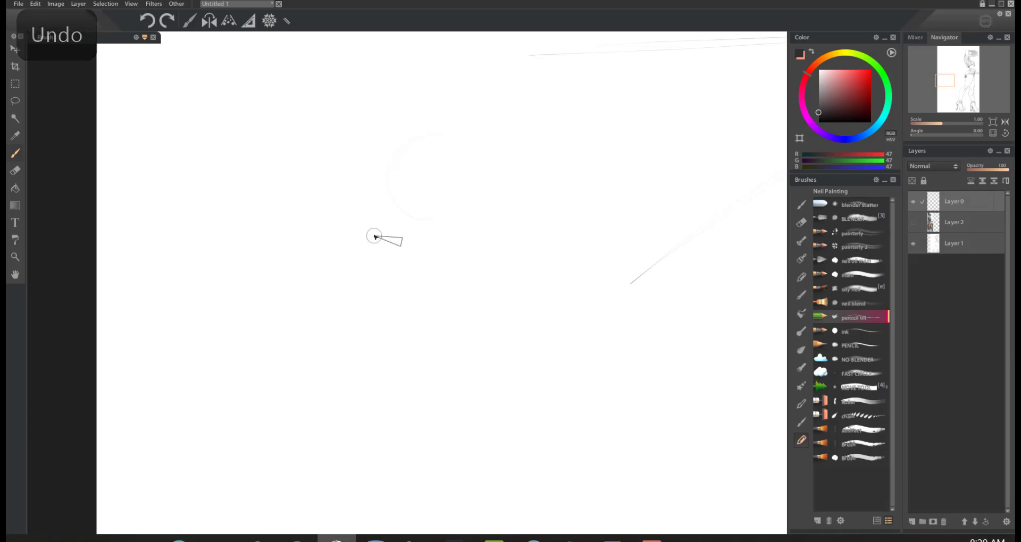
# Step: Try a circle built from light continuous round strokes, reinforce its upper edge, and undo all of it
pyautogui.moveTo(492, 126)
pyautogui.mouseDown()
pyautogui.moveTo(455, 292)
pyautogui.moveTo(472, 114)
pyautogui.moveTo(512, 165)
pyautogui.moveTo(525, 207)
pyautogui.moveTo(512, 276)
pyautogui.moveTo(419, 278)
pyautogui.moveTo(378, 204)
pyautogui.moveTo(422, 136)
pyautogui.moveTo(527, 164)
pyautogui.moveTo(536, 216)
pyautogui.mouseUp()
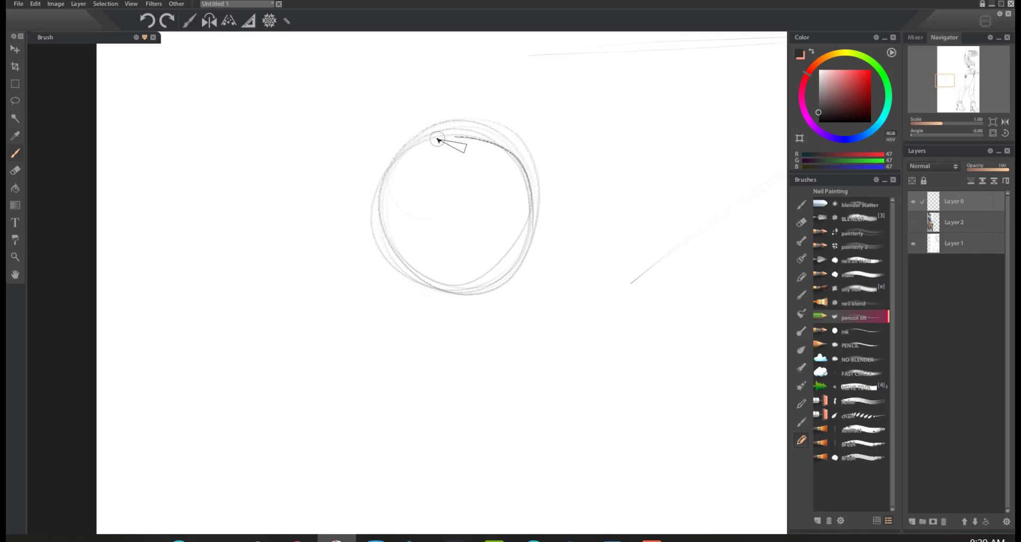
pyautogui.hotkey('ctrl', 'z')
pyautogui.moveTo(514, 140)
pyautogui.mouseDown()
pyautogui.moveTo(444, 125)
pyautogui.moveTo(382, 196)
pyautogui.moveTo(396, 260)
pyautogui.moveTo(445, 297)
pyautogui.moveTo(504, 285)
pyautogui.moveTo(530, 202)
pyautogui.moveTo(497, 141)
pyautogui.moveTo(426, 142)
pyautogui.mouseUp()
pyautogui.hotkey('ctrl', 'z')
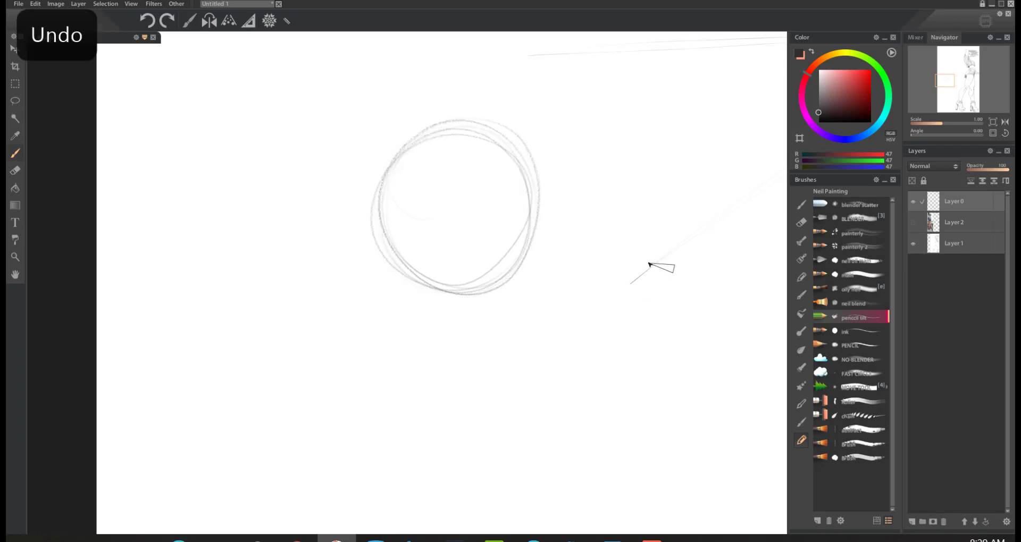
pyautogui.hotkey('ctrl', 'z')
pyautogui.hotkey('ctrl', 'z')
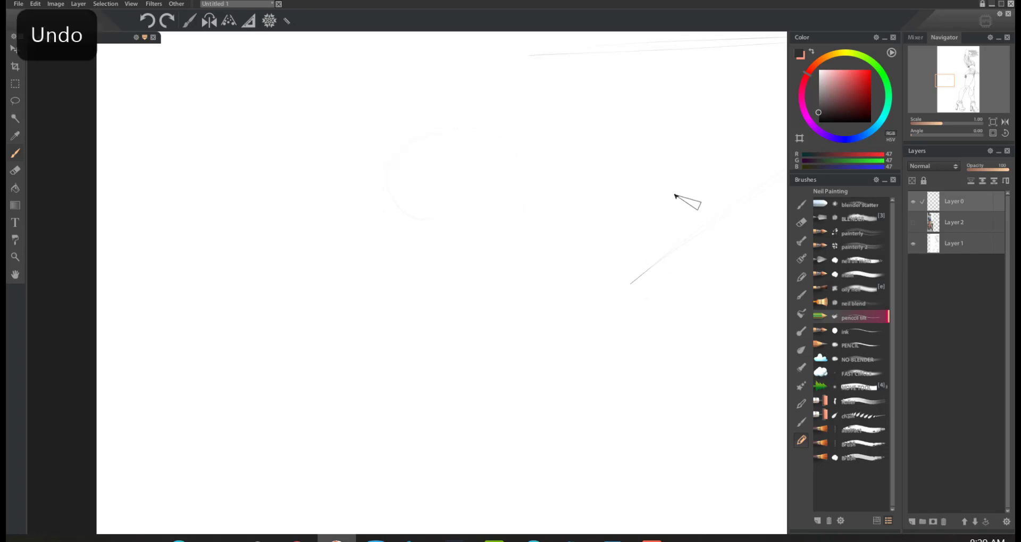
# Step: Sketch a faint U-shaped curve in the blank area, try darkening it with short segmented strokes, and undo the darkening
pyautogui.moveTo(323, 237)
pyautogui.mouseDown()
pyautogui.moveTo(506, 275)
pyautogui.moveTo(527, 233)
pyautogui.mouseUp()
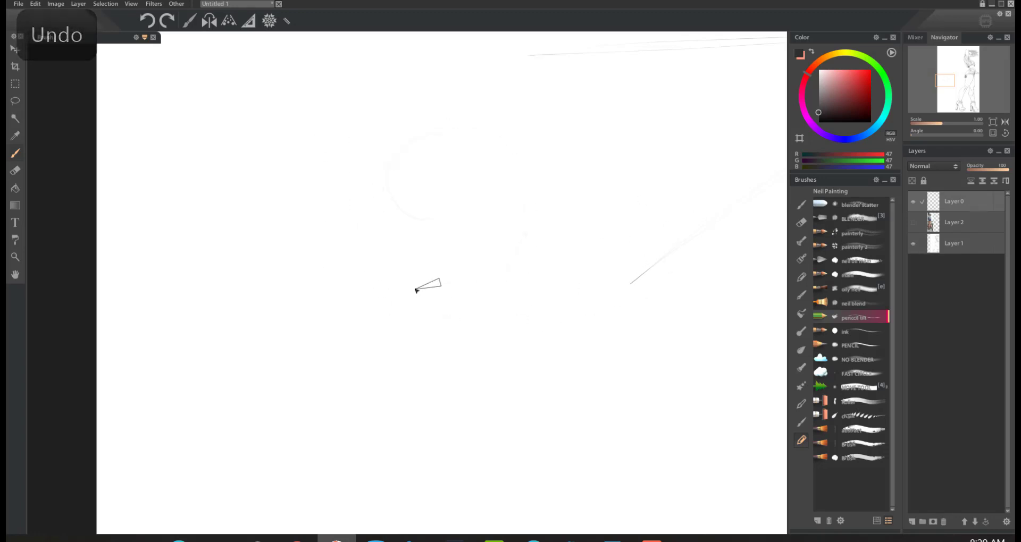
pyautogui.moveTo(317, 155)
pyautogui.mouseDown()
pyautogui.moveTo(324, 227)
pyautogui.moveTo(319, 187)
pyautogui.moveTo(356, 279)
pyautogui.moveTo(340, 258)
pyautogui.moveTo(400, 325)
pyautogui.moveTo(448, 329)
pyautogui.moveTo(529, 255)
pyautogui.mouseUp()
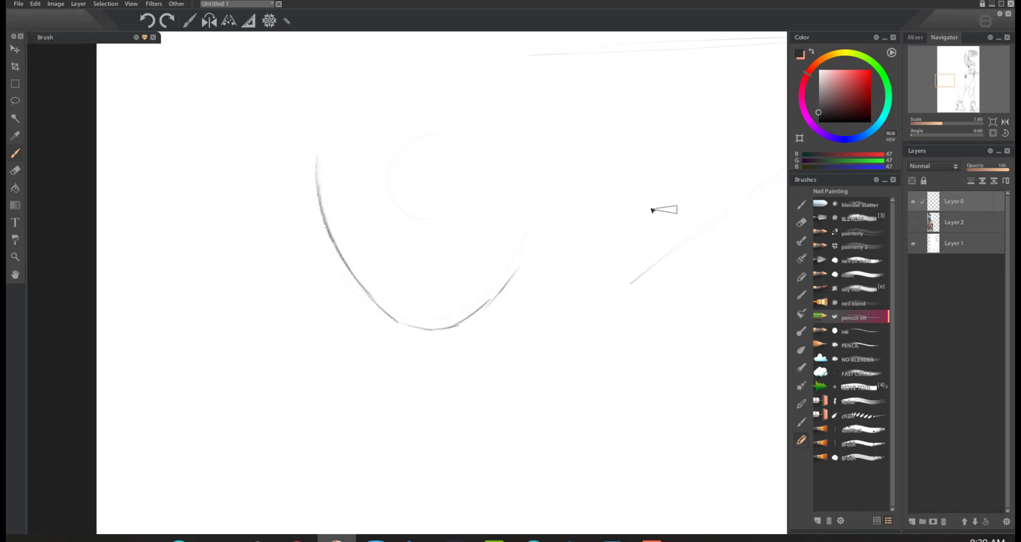
pyautogui.hotkey('ctrl', 'z')
pyautogui.hotkey('ctrl', 'z')
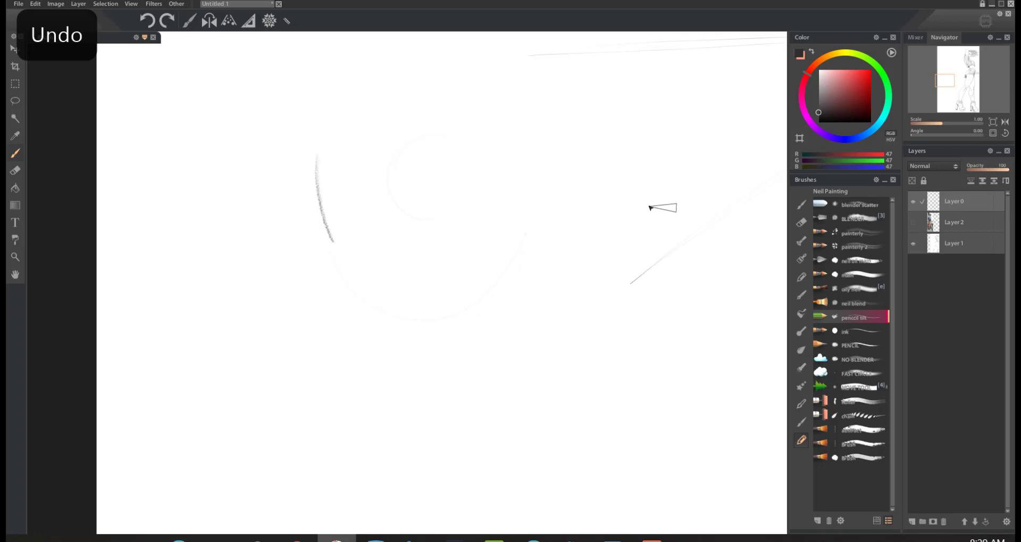
pyautogui.hotkey('ctrl', 'z')
# Step: Try retracing the faint U-shaped curve with long sweeping pencil strokes, and undo the retraced lines
pyautogui.moveTo(317, 154)
pyautogui.mouseDown()
pyautogui.moveTo(331, 258)
pyautogui.moveTo(376, 322)
pyautogui.moveTo(458, 323)
pyautogui.moveTo(509, 270)
pyautogui.mouseUp()
pyautogui.moveTo(448, 328)
pyautogui.mouseDown()
pyautogui.moveTo(390, 325)
pyautogui.moveTo(345, 288)
pyautogui.moveTo(314, 144)
pyautogui.mouseUp()
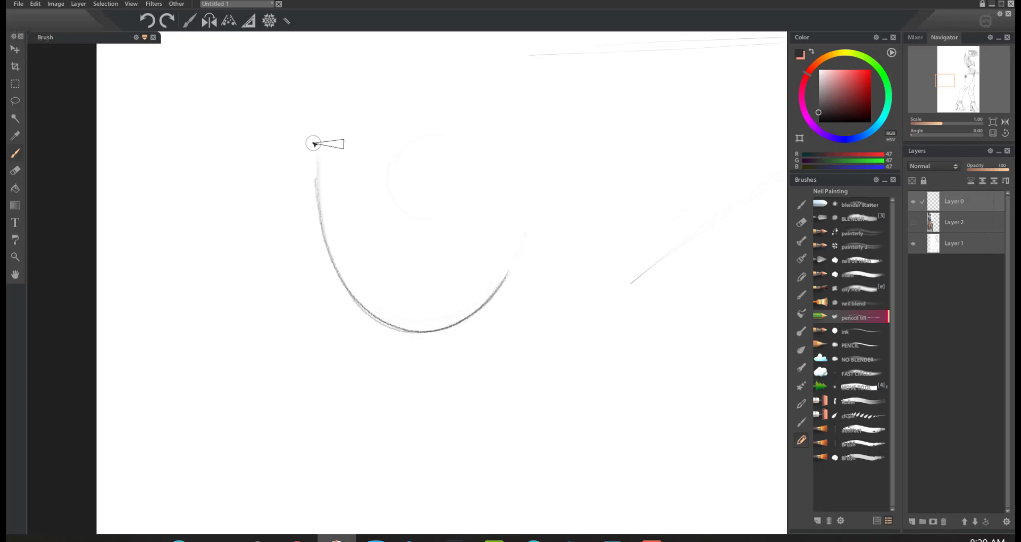
pyautogui.moveTo(505, 267)
pyautogui.mouseDown()
pyautogui.moveTo(322, 235)
pyautogui.moveTo(320, 175)
pyautogui.mouseUp()
pyautogui.moveTo(509, 264)
pyautogui.mouseDown()
pyautogui.moveTo(446, 320)
pyautogui.moveTo(323, 236)
pyautogui.moveTo(314, 135)
pyautogui.mouseUp()
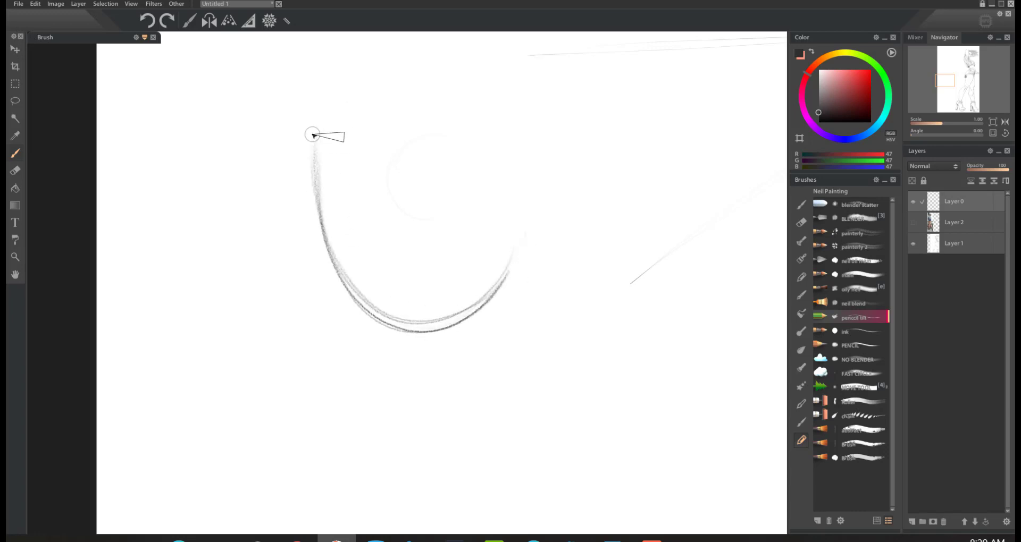
pyautogui.moveTo(507, 267)
pyautogui.mouseDown()
pyautogui.moveTo(477, 303)
pyautogui.moveTo(415, 322)
pyautogui.moveTo(355, 289)
pyautogui.moveTo(310, 180)
pyautogui.moveTo(310, 113)
pyautogui.mouseUp()
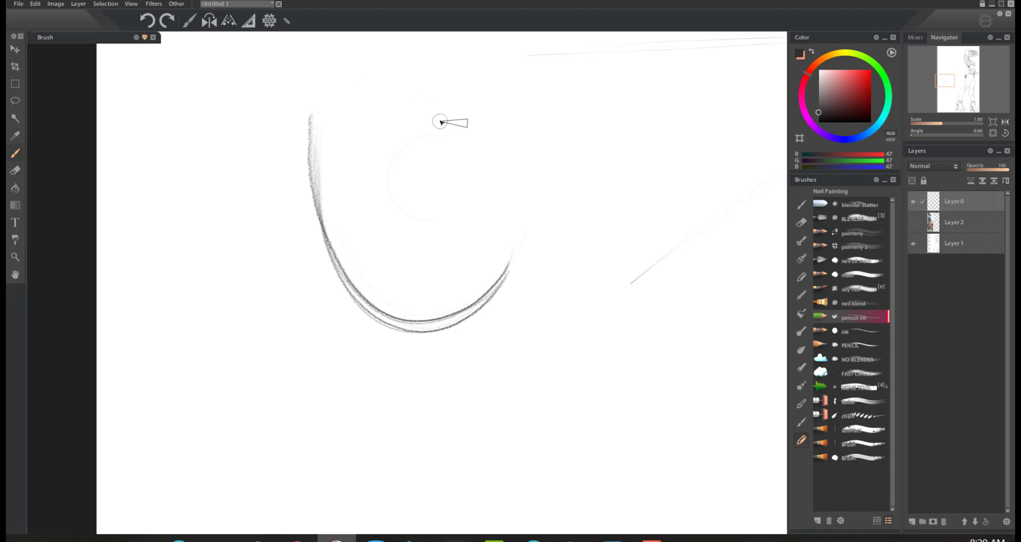
pyautogui.hotkey('ctrl', 'z')
pyautogui.hotkey('ctrl', 'z')
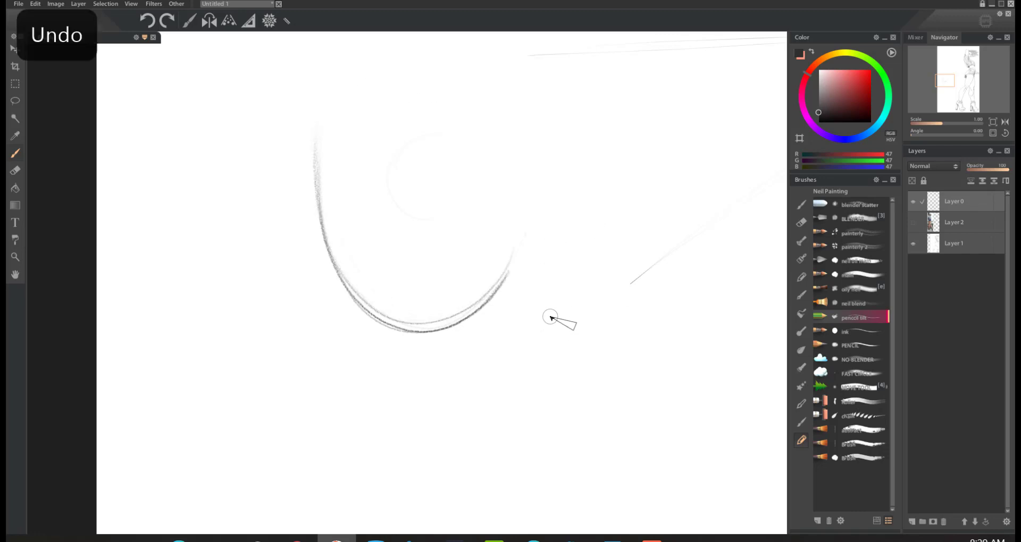
pyautogui.hotkey('ctrl', 'z')
pyautogui.hotkey('ctrl', 'z')
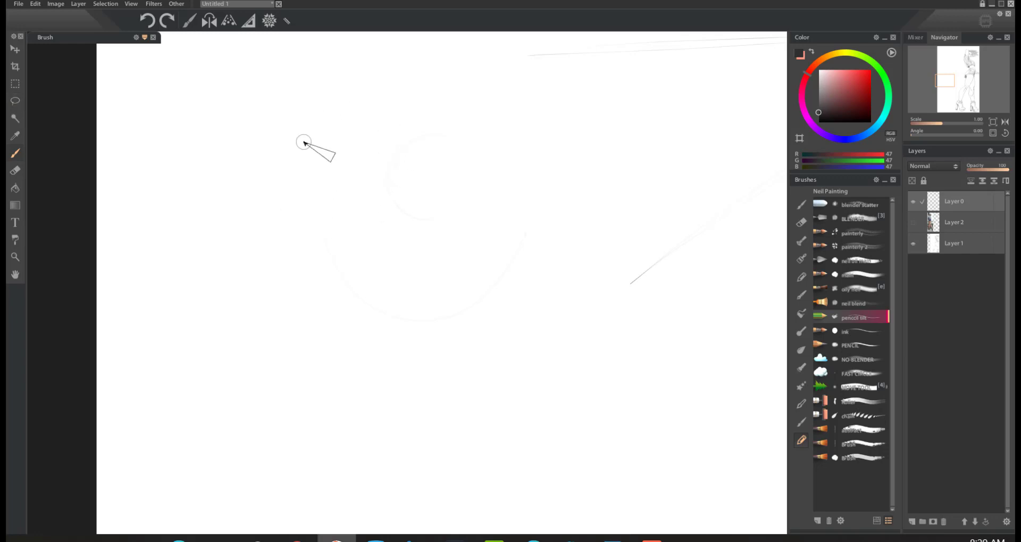
# Step: Sketch a light tilted ellipse from repeated round strokes above the faint U-curve and darken its left and lower edge
pyautogui.moveTo(303, 143)
pyautogui.mouseDown()
pyautogui.moveTo(383, 183)
pyautogui.moveTo(306, 133)
pyautogui.moveTo(367, 198)
pyautogui.moveTo(324, 121)
pyautogui.moveTo(369, 201)
pyautogui.moveTo(366, 97)
pyautogui.moveTo(312, 210)
pyautogui.moveTo(403, 121)
pyautogui.moveTo(316, 140)
pyautogui.moveTo(334, 223)
pyautogui.moveTo(319, 141)
pyautogui.mouseUp()
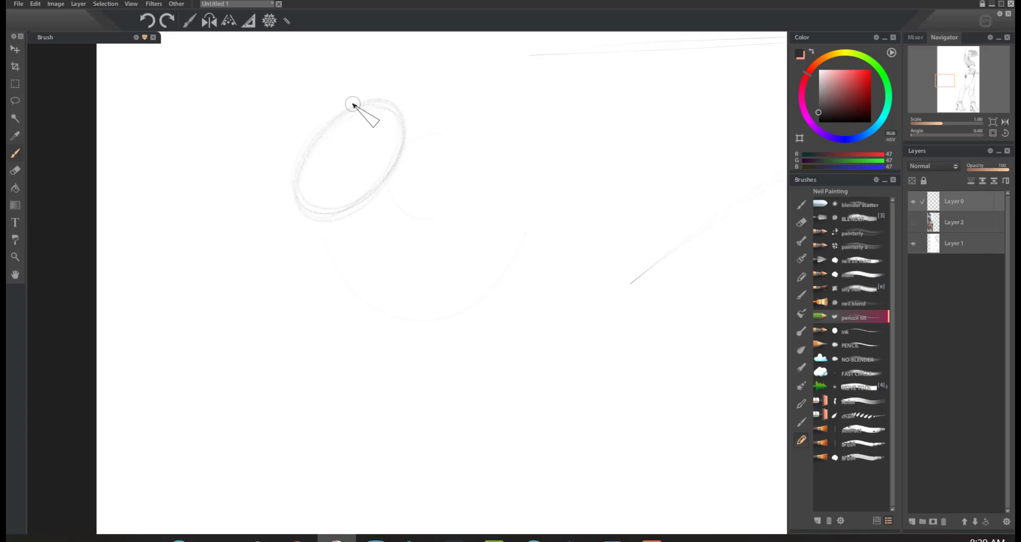
pyautogui.moveTo(352, 104)
pyautogui.mouseDown()
pyautogui.moveTo(298, 157)
pyautogui.moveTo(289, 200)
pyautogui.moveTo(315, 221)
pyautogui.moveTo(331, 219)
pyautogui.mouseUp()
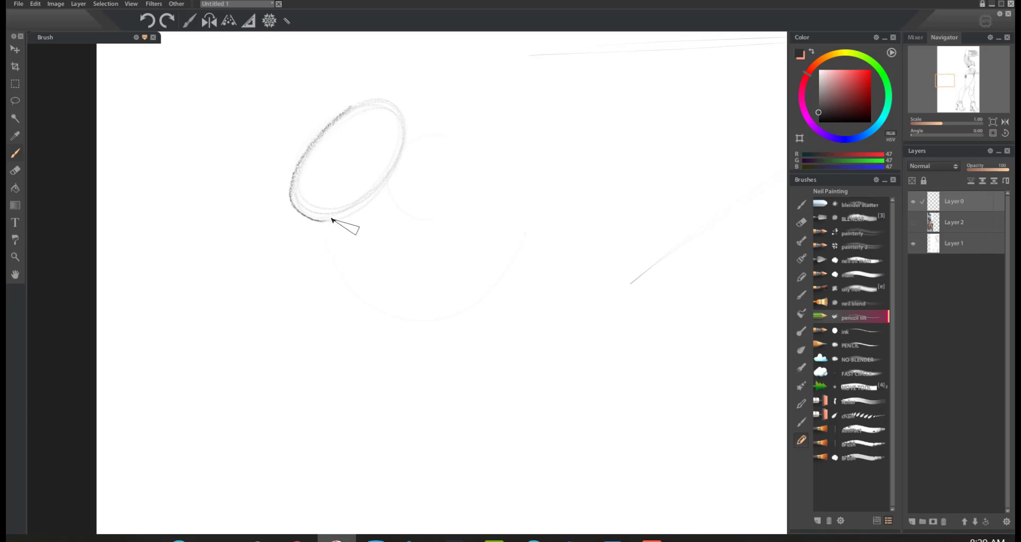
pyautogui.hotkey('ctrl', 'z')
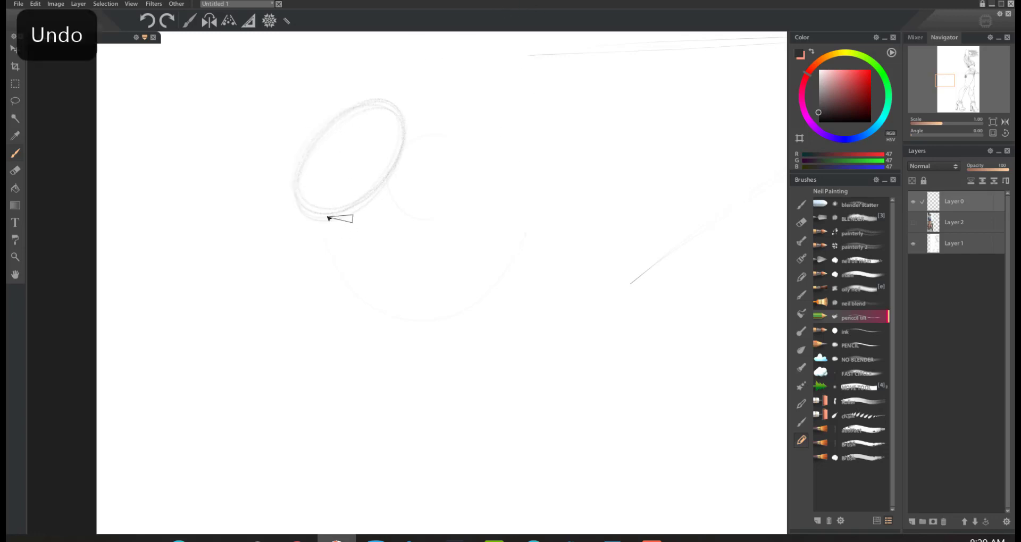
pyautogui.moveTo(319, 220)
pyautogui.mouseDown()
pyautogui.moveTo(299, 204)
pyautogui.moveTo(303, 166)
pyautogui.mouseUp()
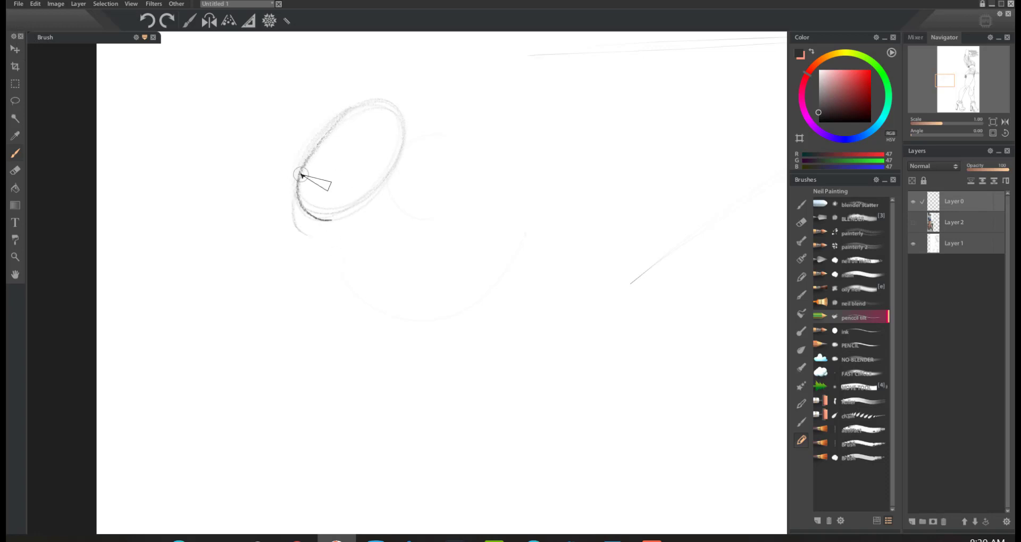
pyautogui.moveTo(298, 173); pyautogui.dragTo(308, 235)
# Step: Sketch the left and right contours of a leg running down from the ellipse, and undo the last retraced stroke
pyautogui.moveTo(332, 218); pyautogui.dragTo(349, 353)
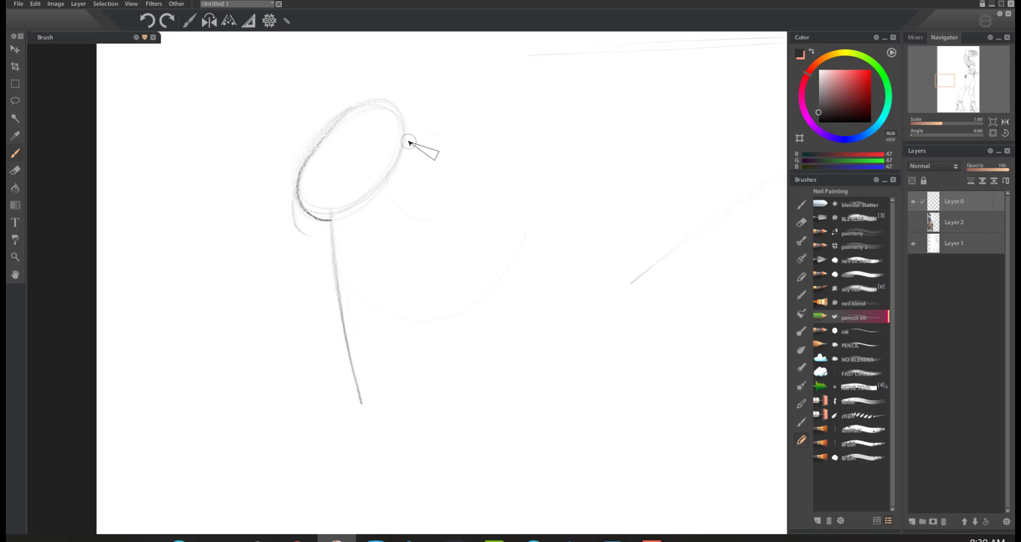
pyautogui.moveTo(407, 136)
pyautogui.mouseDown()
pyautogui.moveTo(396, 400)
pyautogui.moveTo(353, 426)
pyautogui.moveTo(337, 472)
pyautogui.moveTo(359, 528)
pyautogui.moveTo(355, 379)
pyautogui.mouseUp()
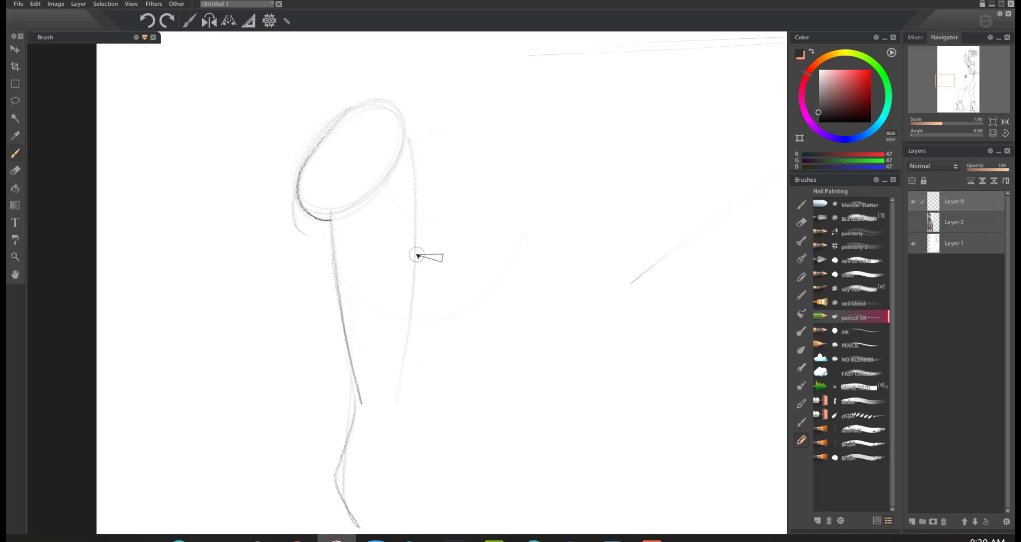
pyautogui.moveTo(405, 350); pyautogui.dragTo(397, 417)
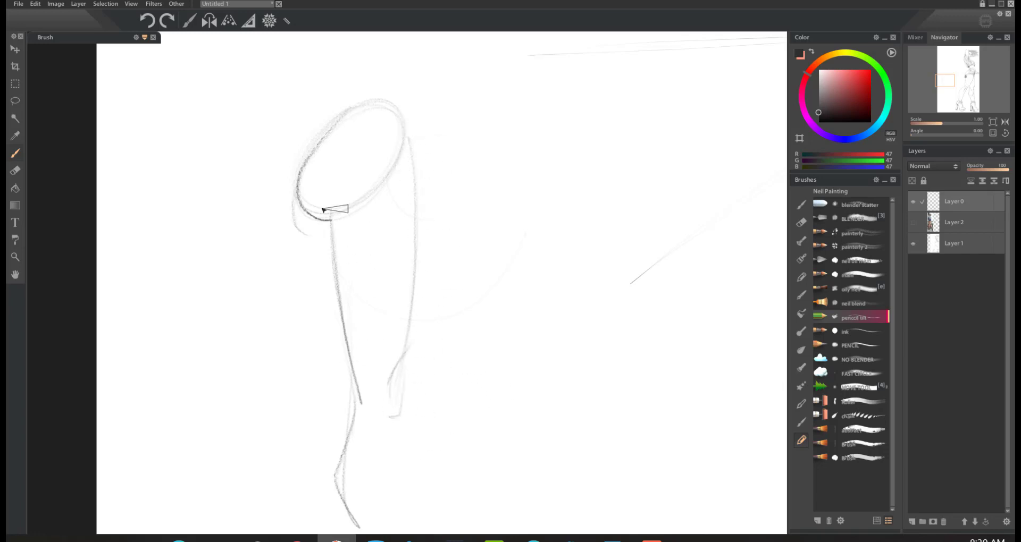
pyautogui.moveTo(329, 224); pyautogui.dragTo(359, 398)
pyautogui.hotkey('ctrl', 'z')
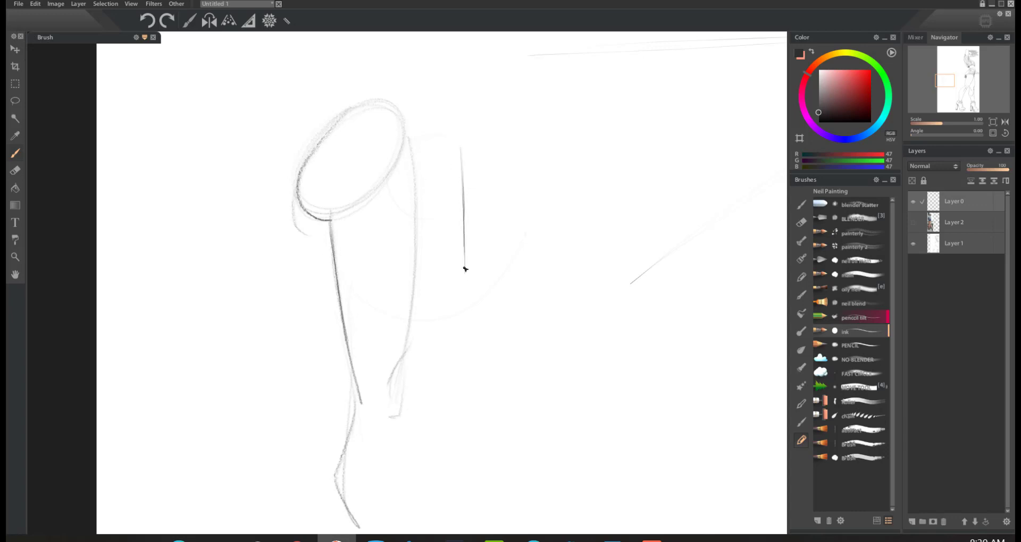
# Step: Try extending the vertical ink line beside the leg sketch with short strokes, and undo the whole line
pyautogui.hotkey('ctrl', 'space')
pyautogui.moveTo(500, 270); pyautogui.dragTo(539, 163)
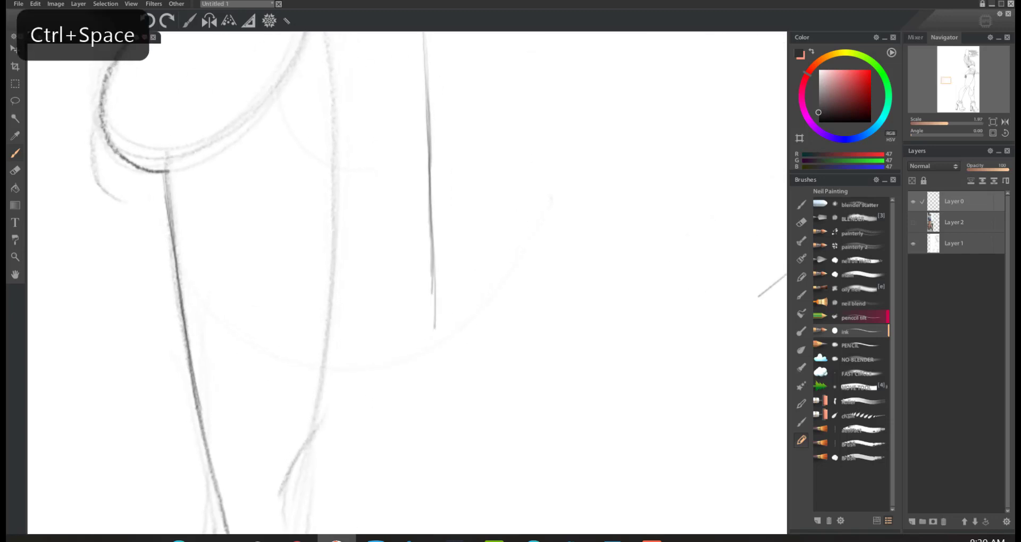
pyautogui.hotkey('ctrl', 'z')
pyautogui.hotkey('ctrl', 'z')
pyautogui.hotkey('ctrl', 'z')
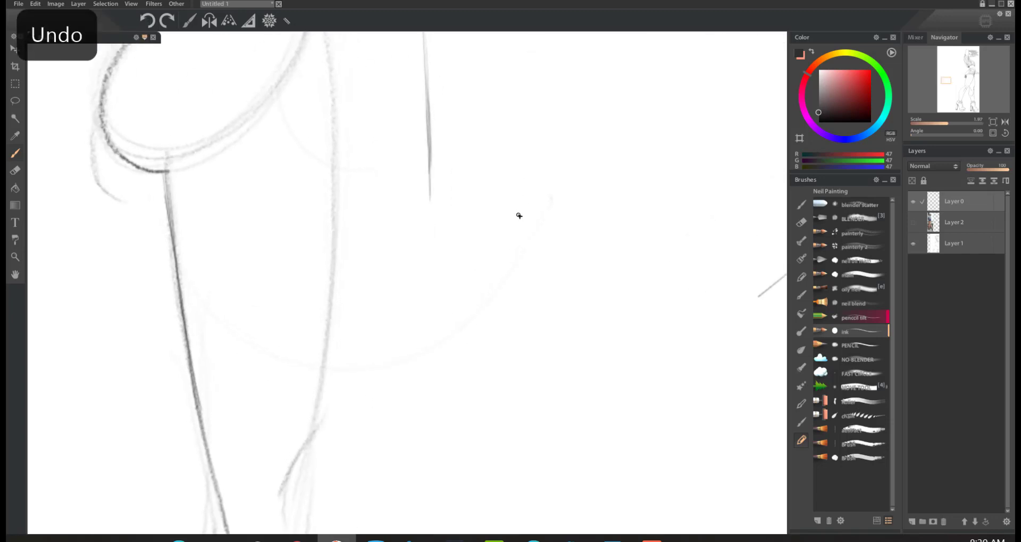
pyautogui.hotkey('ctrl', 'z')
pyautogui.hotkey('ctrl', 'z')
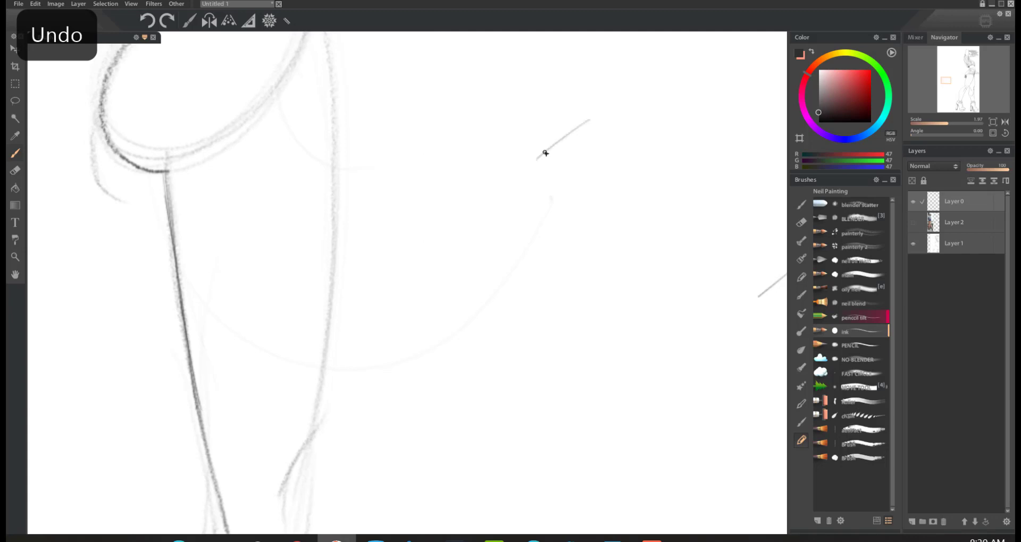
# Step: Try two parallel curved ink strokes in the blank area right of the leg sketch, and undo them
pyautogui.moveTo(532, 167); pyautogui.dragTo(479, 219)
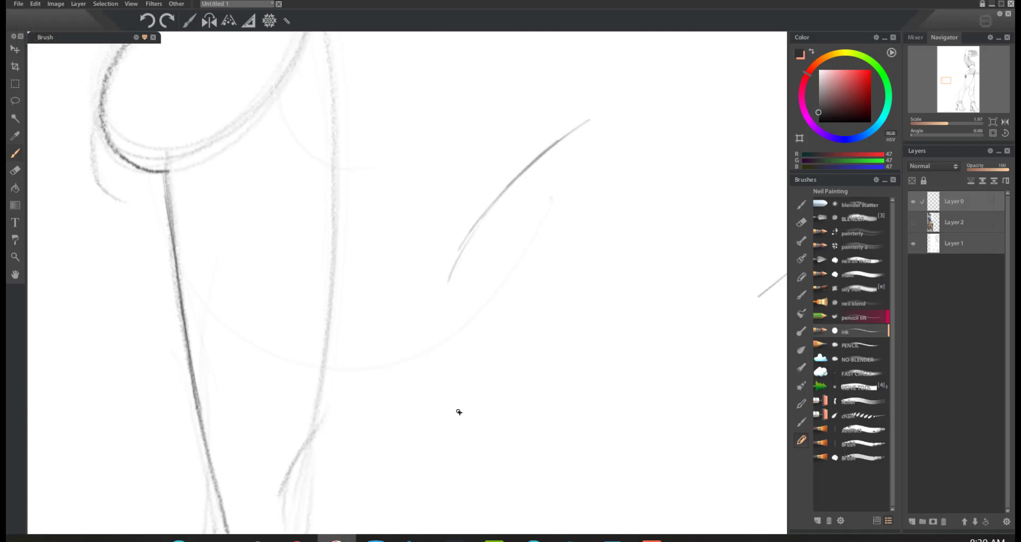
pyautogui.moveTo(609, 132)
pyautogui.mouseDown()
pyautogui.moveTo(520, 218)
pyautogui.moveTo(481, 284)
pyautogui.mouseUp()
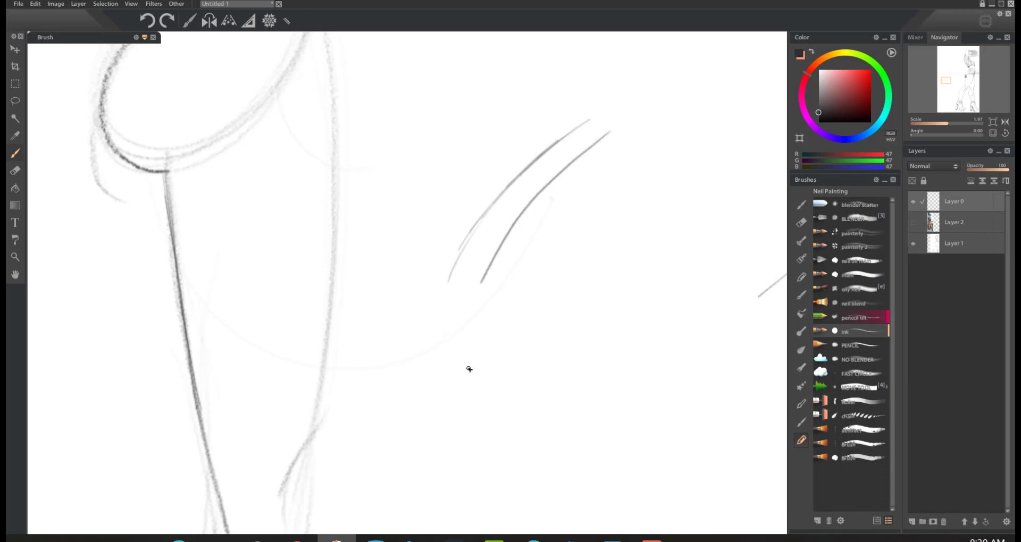
pyautogui.hotkey('ctrl', 'z')
pyautogui.hotkey('ctrl', 'z')
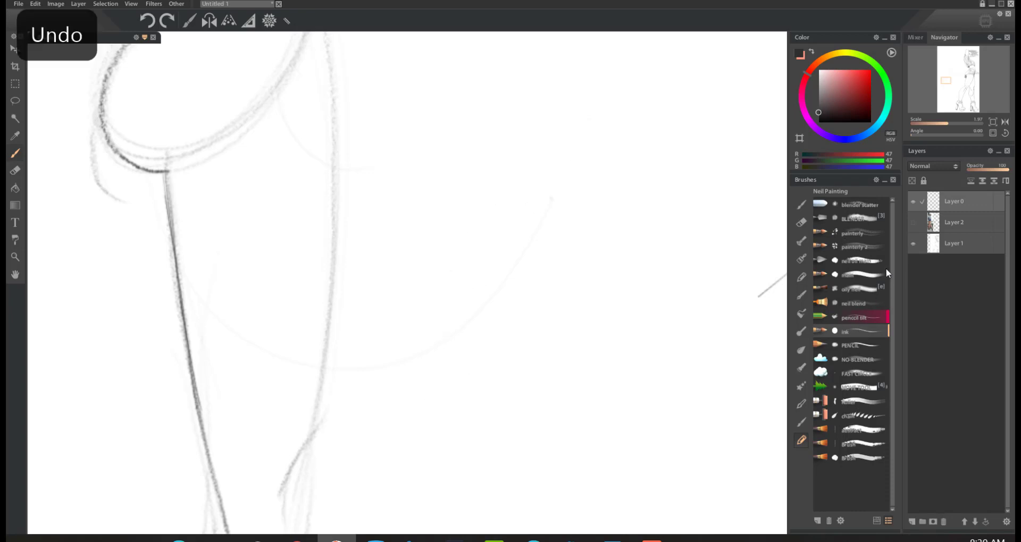
# Step: Try long single-stroke ink contours of a leg to the right of the pencil leg sketch, and undo them
pyautogui.click(992, 133)
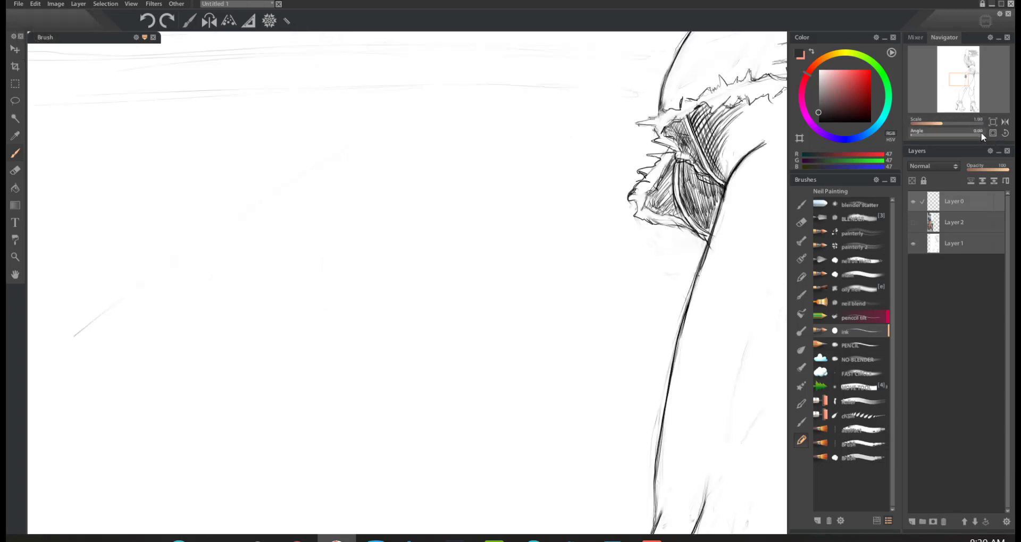
pyautogui.moveTo(966, 89)
pyautogui.mouseDown()
pyautogui.moveTo(943, 86)
pyautogui.moveTo(956, 78)
pyautogui.mouseUp()
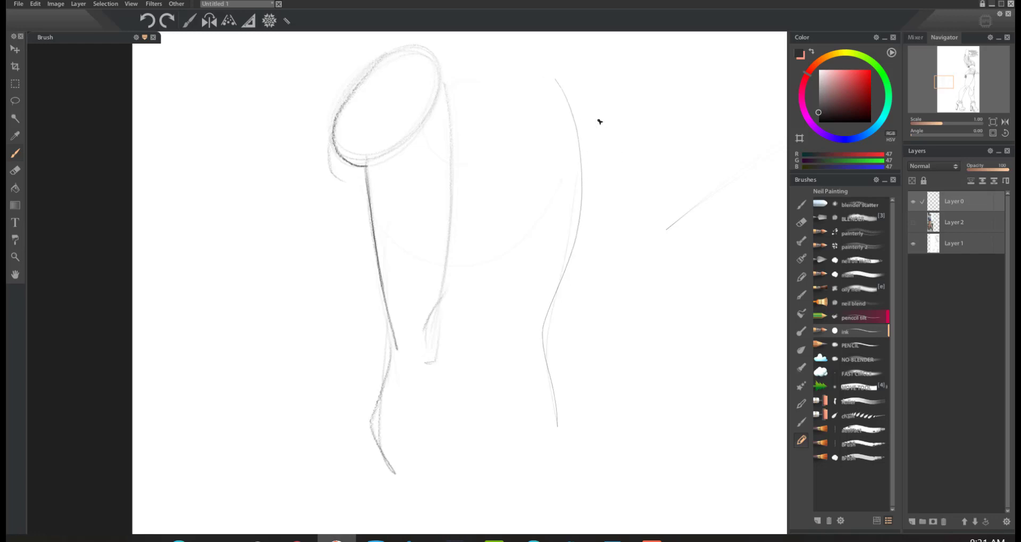
pyautogui.moveTo(634, 79); pyautogui.dragTo(620, 243)
pyautogui.moveTo(607, 290); pyautogui.dragTo(631, 477)
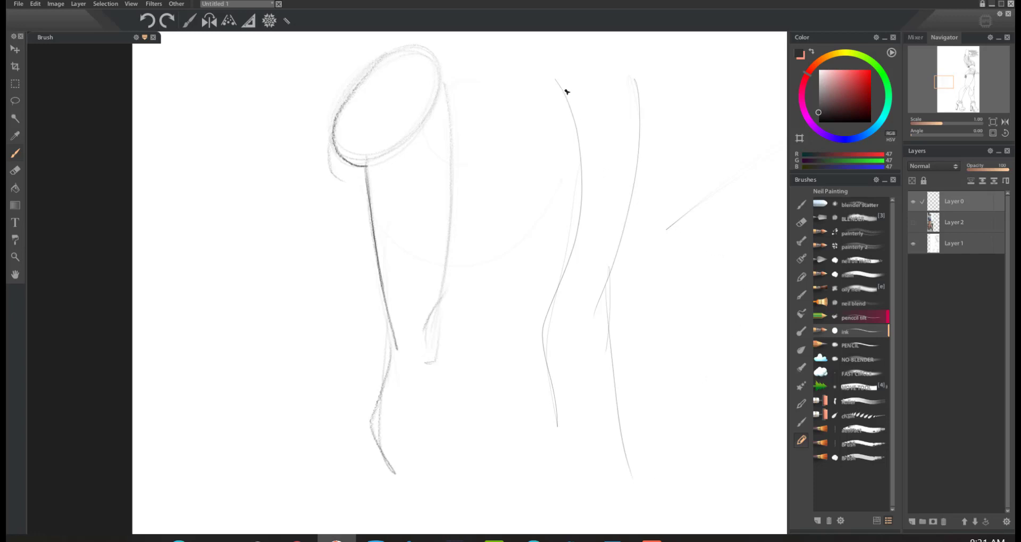
pyautogui.hotkey('ctrl', 'z')
pyautogui.hotkey('ctrl', 'z')
pyautogui.hotkey('ctrl', 'z')
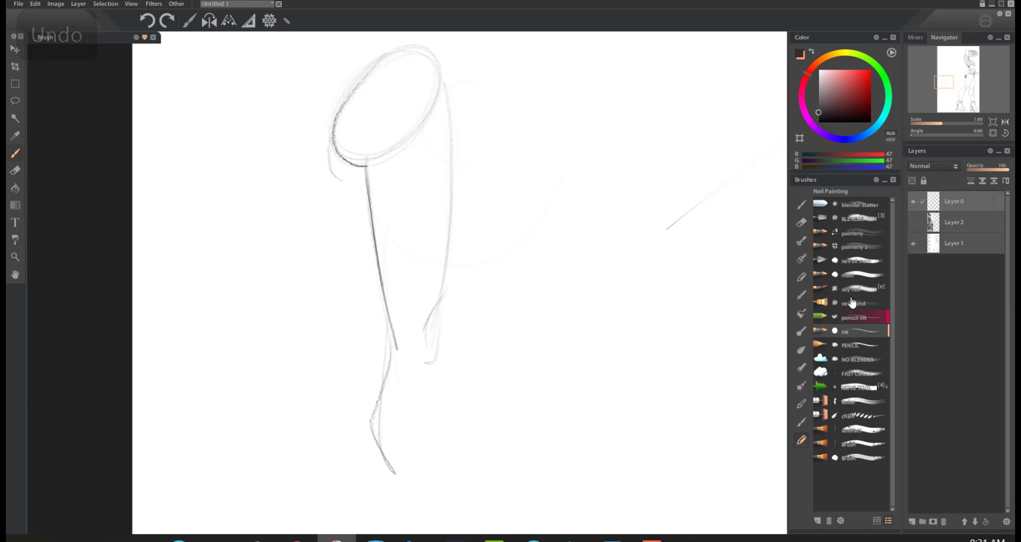
# Step: Switch to the pencil tilt brush, try a curved stroke right of the leg sketch, and undo it
pyautogui.click(865, 318)
pyautogui.moveTo(595, 155); pyautogui.dragTo(525, 343)
pyautogui.hotkey('ctrl', 'z')
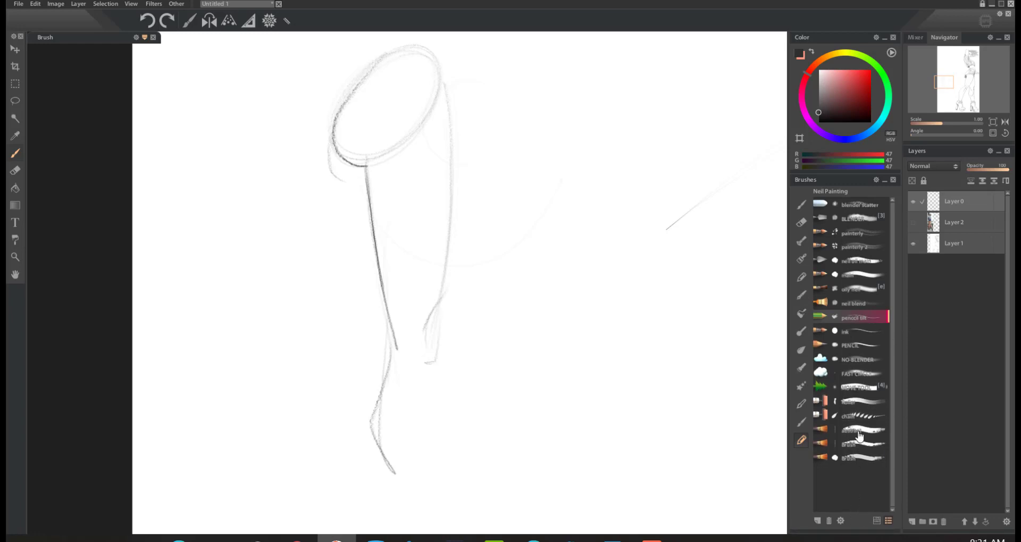
# Step: Switch to the Dynamic pencil from the Pencils brush set, try a short stroke right of the leg sketch, and undo it
pyautogui.click(802, 277)
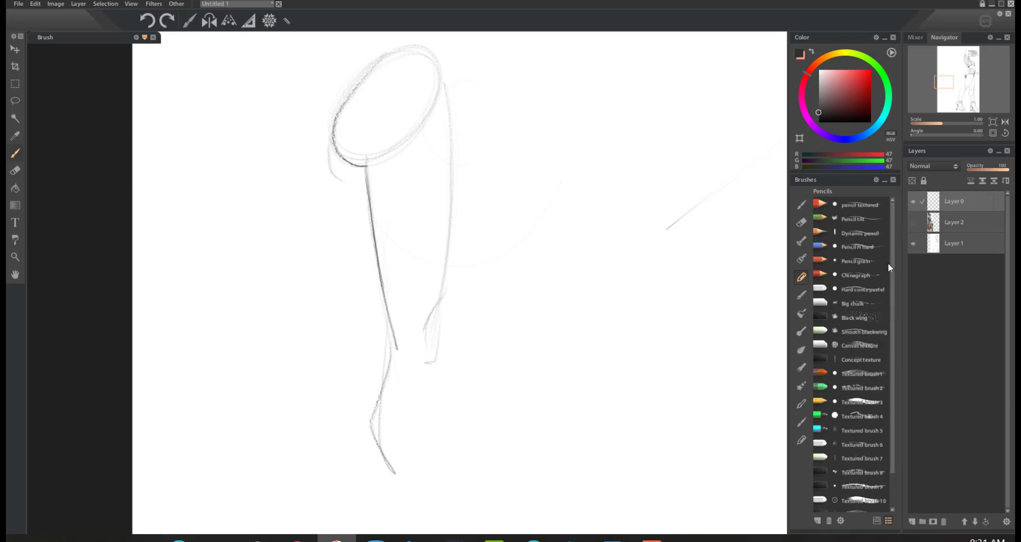
pyautogui.click(860, 234)
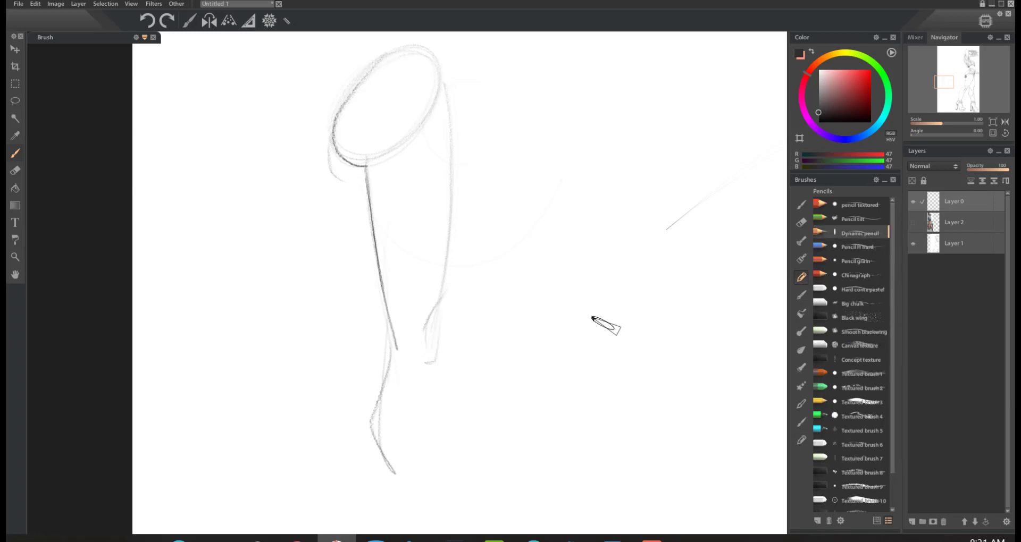
pyautogui.moveTo(592, 318)
pyautogui.mouseDown()
pyautogui.moveTo(653, 236)
pyautogui.moveTo(622, 346)
pyautogui.mouseUp()
pyautogui.hotkey('ctrl', 'z')
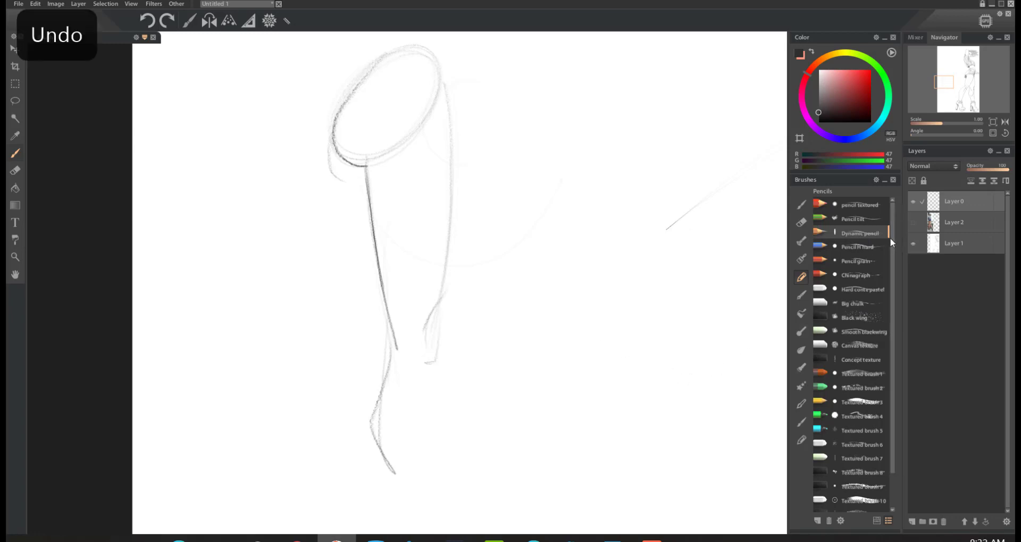
# Step: Try several loose strokes with the Pencils set's Pencil tilt brush right of the leg sketch, and undo them all
pyautogui.click(854, 219)
pyautogui.moveTo(568, 364)
pyautogui.mouseDown()
pyautogui.moveTo(618, 244)
pyautogui.moveTo(616, 371)
pyautogui.mouseUp()
pyautogui.moveTo(649, 282); pyautogui.dragTo(680, 275)
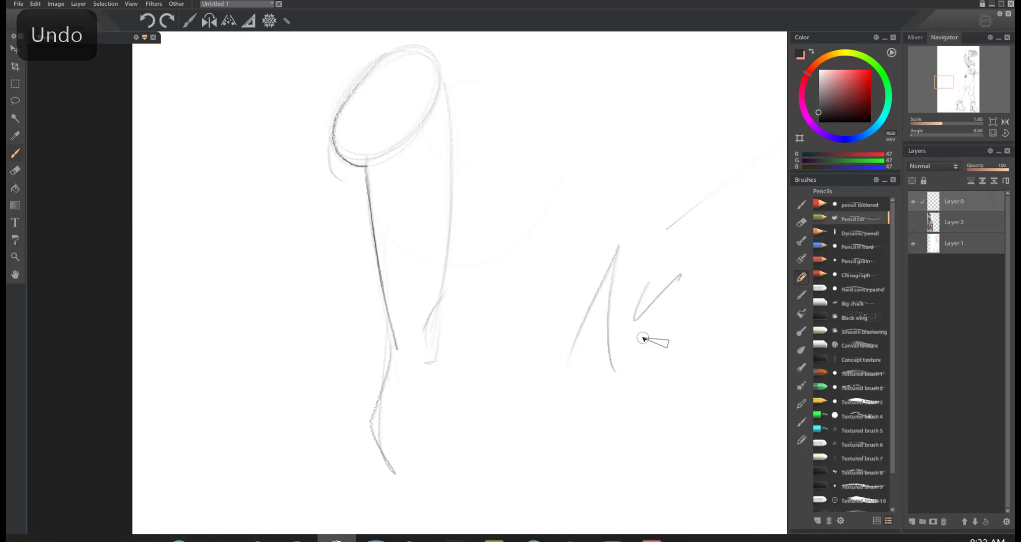
pyautogui.moveTo(643, 339); pyautogui.dragTo(686, 444)
pyautogui.hotkey('ctrl', 'z')
pyautogui.hotkey('ctrl', 'z')
pyautogui.hotkey('ctrl', 'z')
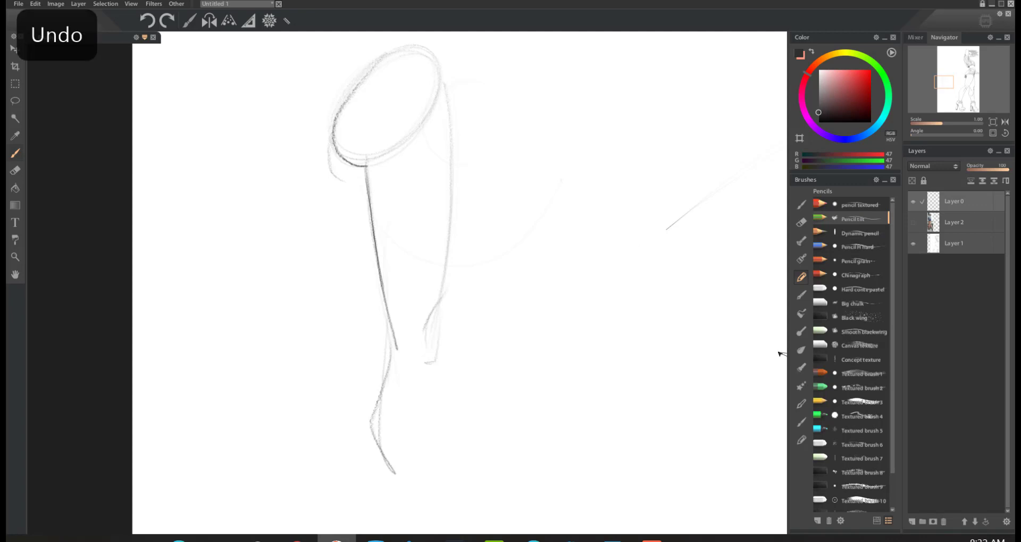
# Step: Return to the Neil Painting set's pencil tilt brush, try a stroke right of the leg sketch, and undo it
pyautogui.click(802, 439)
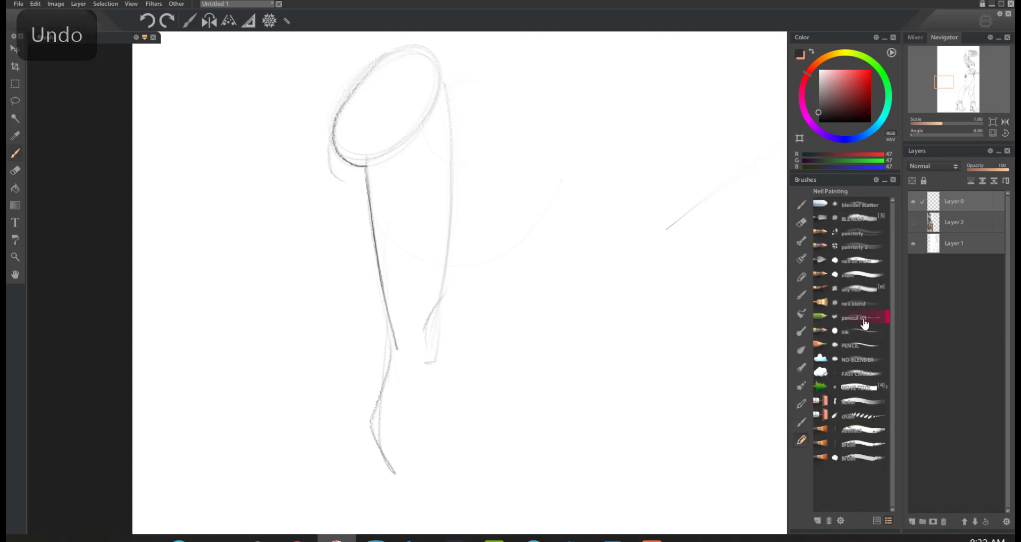
pyautogui.moveTo(551, 293); pyautogui.dragTo(612, 404)
pyautogui.hotkey('ctrl', 'z')
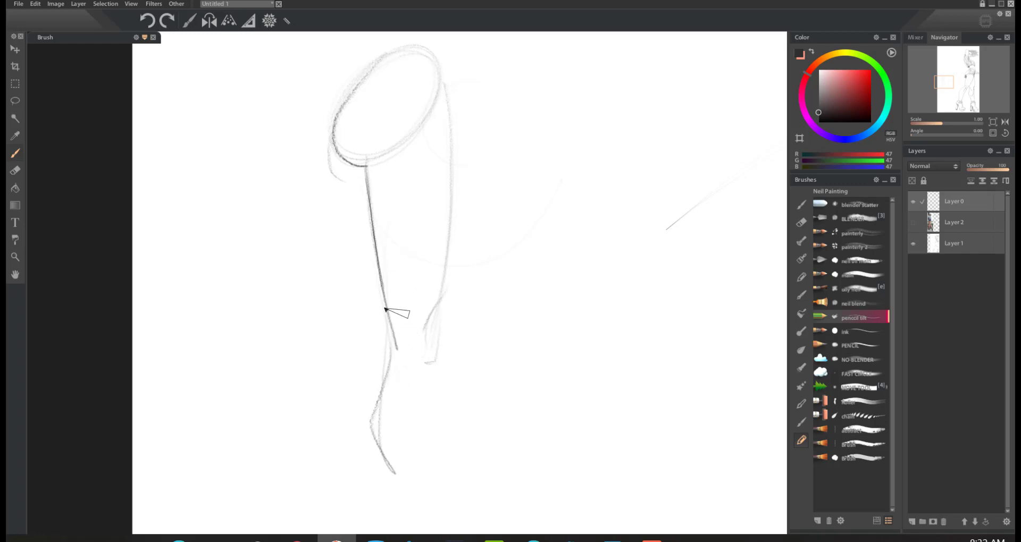
# Step: Darken the leg sketch's left contour from above the knee down the calf, and its right thigh contour, with repeated strokes
pyautogui.moveTo(385, 308)
pyautogui.mouseDown()
pyautogui.moveTo(394, 357)
pyautogui.moveTo(383, 393)
pyautogui.mouseUp()
pyautogui.moveTo(387, 313)
pyautogui.mouseDown()
pyautogui.moveTo(392, 364)
pyautogui.moveTo(372, 420)
pyautogui.moveTo(394, 474)
pyautogui.mouseUp()
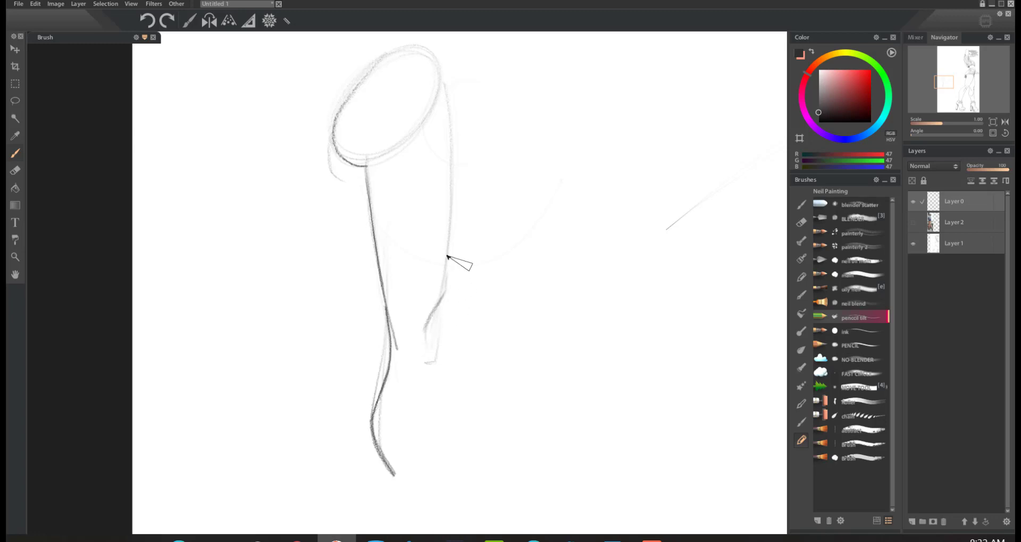
pyautogui.moveTo(447, 287); pyautogui.dragTo(449, 140)
pyautogui.moveTo(446, 290); pyautogui.dragTo(438, 125)
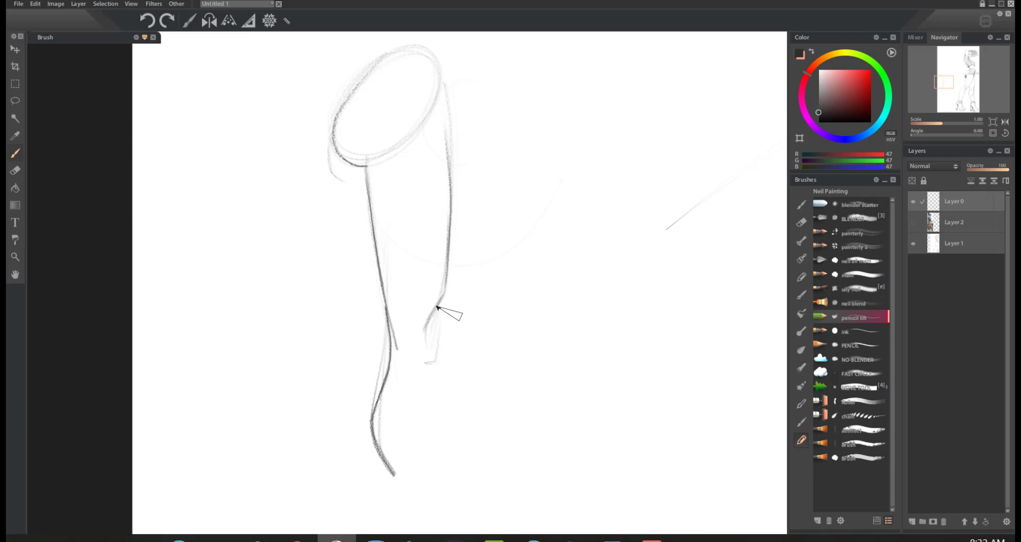
# Step: Extend the leg sketch's right contour around the knee and down the lower leg with light, then darker pencil strokes
pyautogui.moveTo(444, 297)
pyautogui.mouseDown()
pyautogui.moveTo(444, 298)
pyautogui.moveTo(443, 323)
pyautogui.moveTo(429, 338)
pyautogui.moveTo(443, 323)
pyautogui.moveTo(437, 352)
pyautogui.moveTo(430, 345)
pyautogui.moveTo(445, 336)
pyautogui.moveTo(433, 351)
pyautogui.moveTo(452, 351)
pyautogui.moveTo(441, 347)
pyautogui.moveTo(425, 364)
pyautogui.mouseUp()
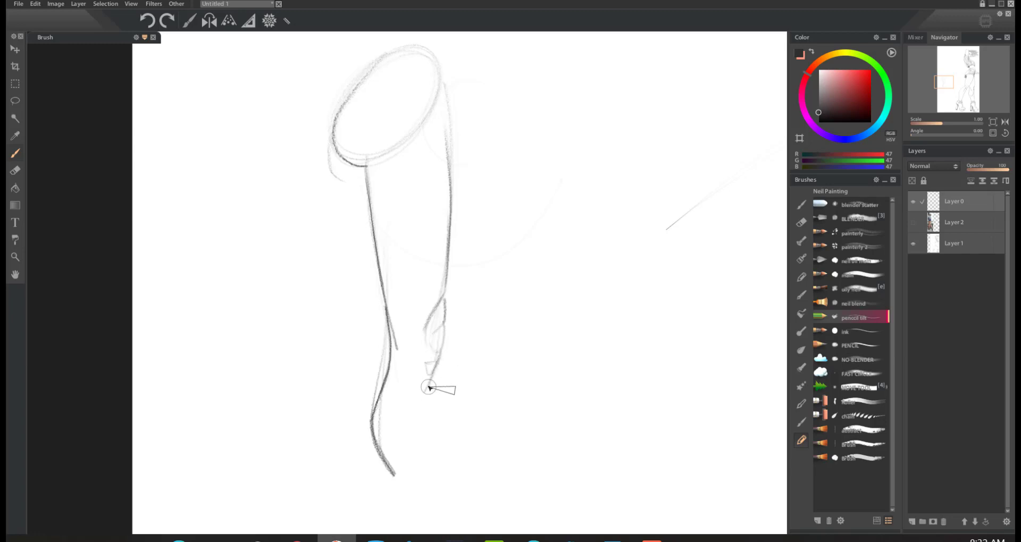
pyautogui.moveTo(432, 379); pyautogui.dragTo(450, 520)
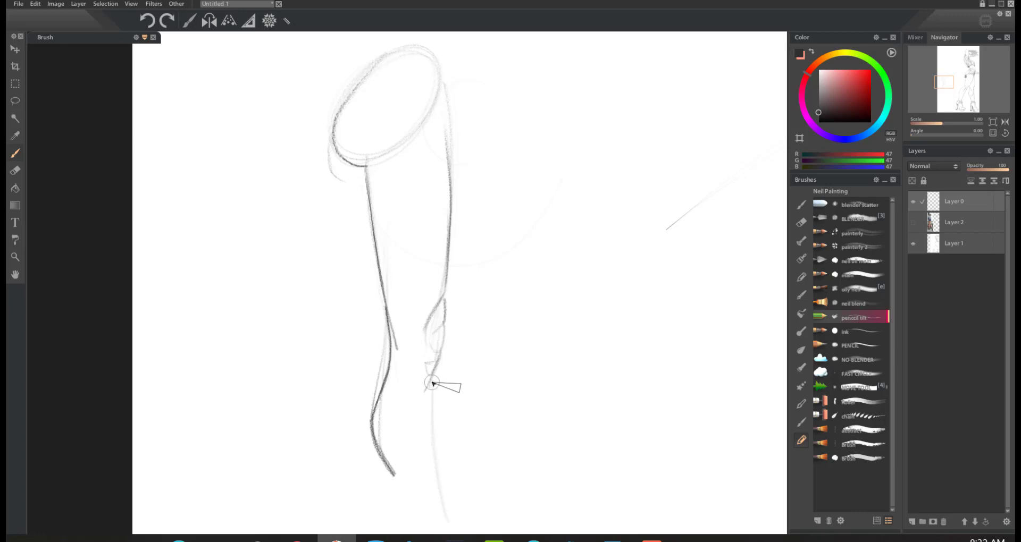
pyautogui.moveTo(432, 383)
pyautogui.mouseDown()
pyautogui.moveTo(441, 512)
pyautogui.moveTo(432, 382)
pyautogui.mouseUp()
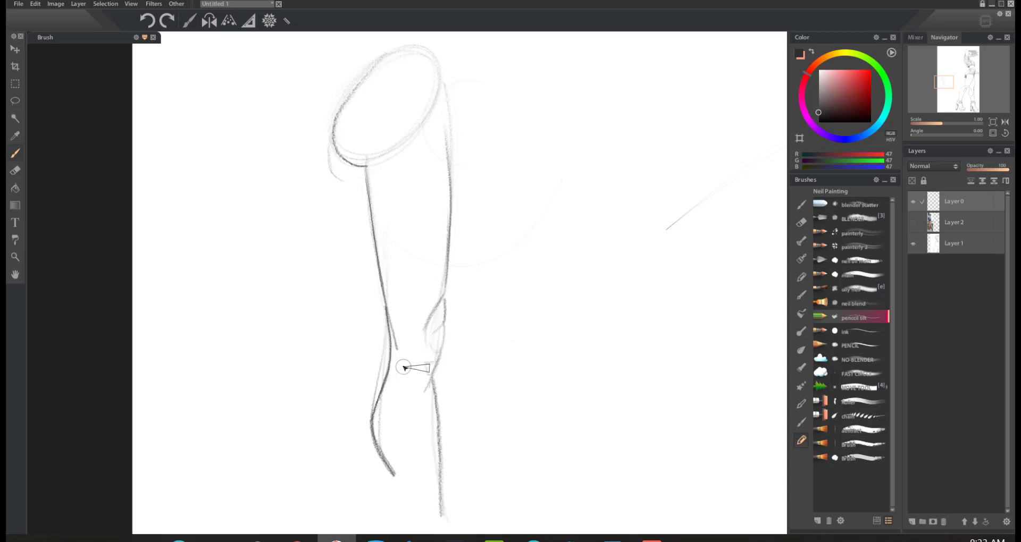
# Step: Shade small tapered marks inside the knee and at its right edge, and reinforce the contour just above it
pyautogui.moveTo(408, 367); pyautogui.dragTo(398, 295)
pyautogui.moveTo(404, 361)
pyautogui.mouseDown()
pyautogui.moveTo(409, 363)
pyautogui.moveTo(399, 324)
pyautogui.moveTo(405, 373)
pyautogui.moveTo(400, 313)
pyautogui.mouseUp()
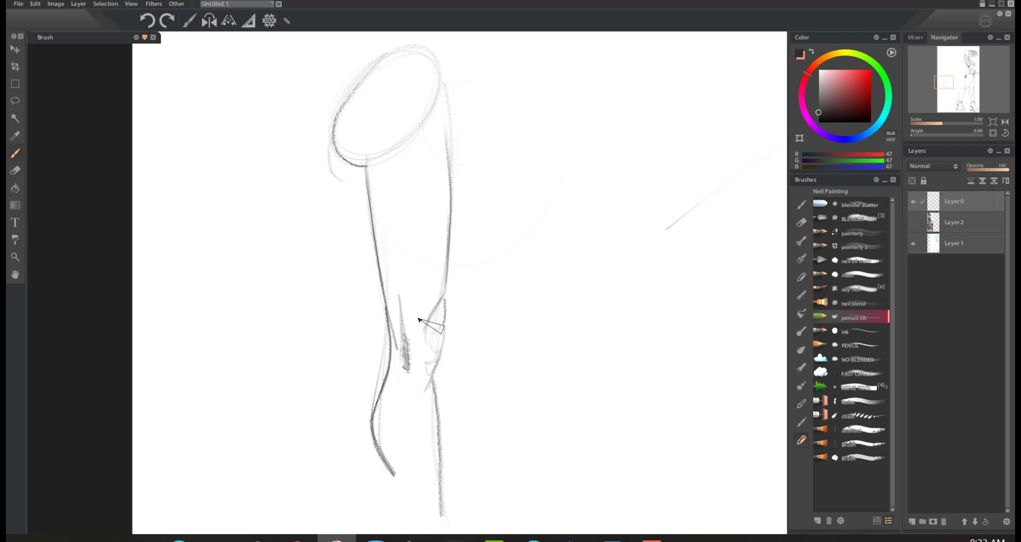
pyautogui.moveTo(430, 379); pyautogui.dragTo(423, 374)
pyautogui.moveTo(450, 284); pyautogui.dragTo(432, 317)
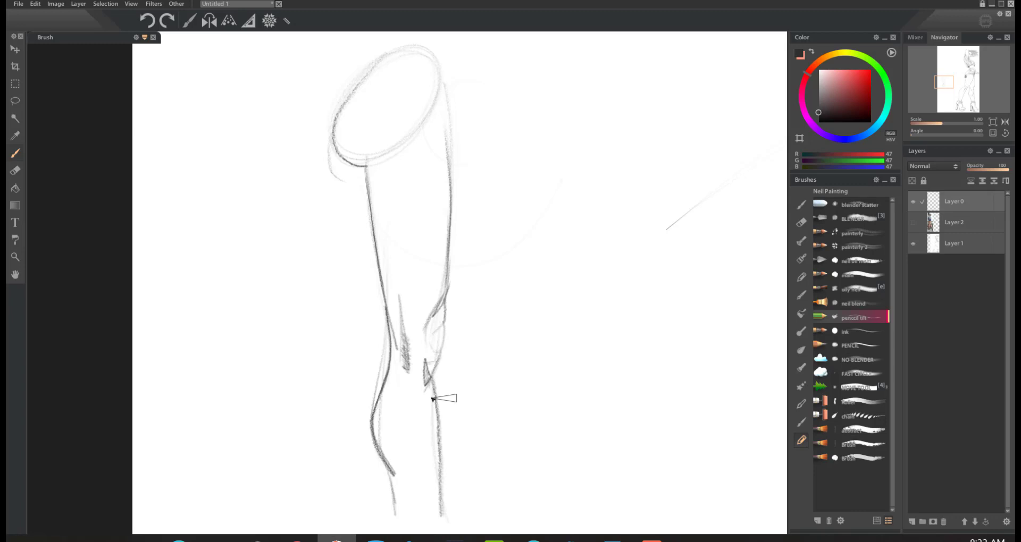
# Step: Lasso the whole practice leg sketch and clear the selected area from the layer
pyautogui.click(15, 101)
pyautogui.moveTo(440, 31)
pyautogui.mouseDown()
pyautogui.moveTo(317, 467)
pyautogui.moveTo(504, 160)
pyautogui.moveTo(445, 78)
pyautogui.mouseUp()
pyautogui.moveTo(43, 16); pyautogui.dragTo(64, 22)
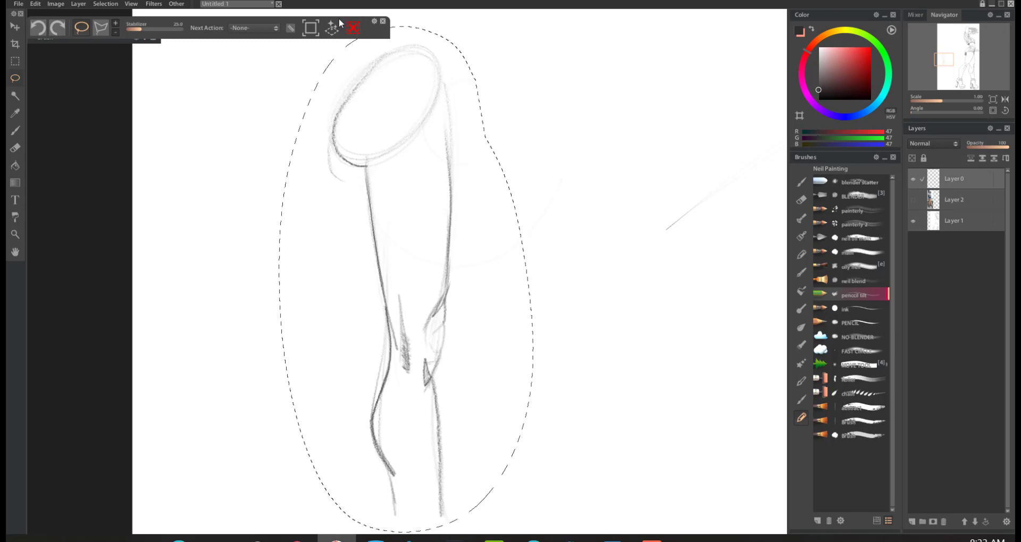
pyautogui.moveTo(371, 23); pyautogui.dragTo(374, 3)
pyautogui.click(145, 38)
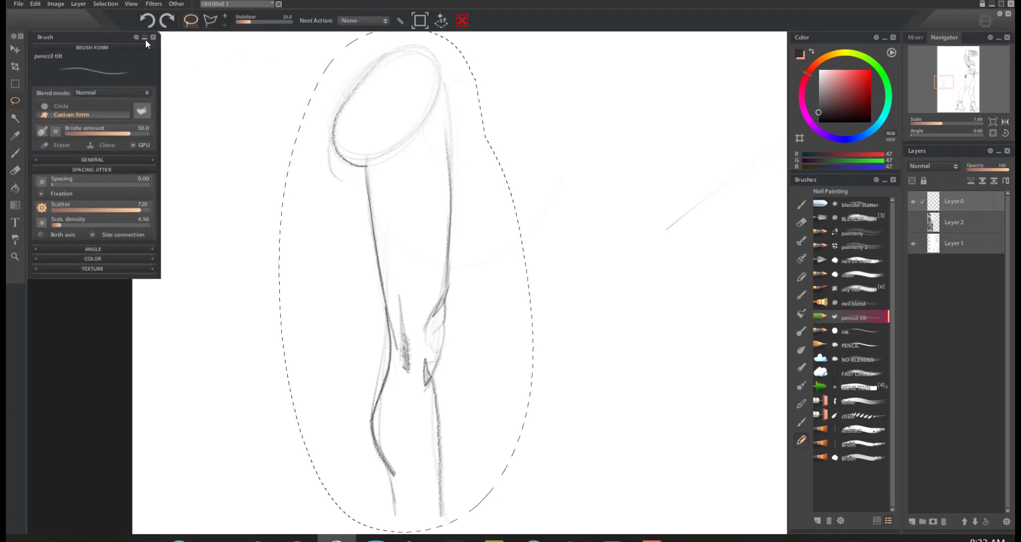
pyautogui.click(145, 38)
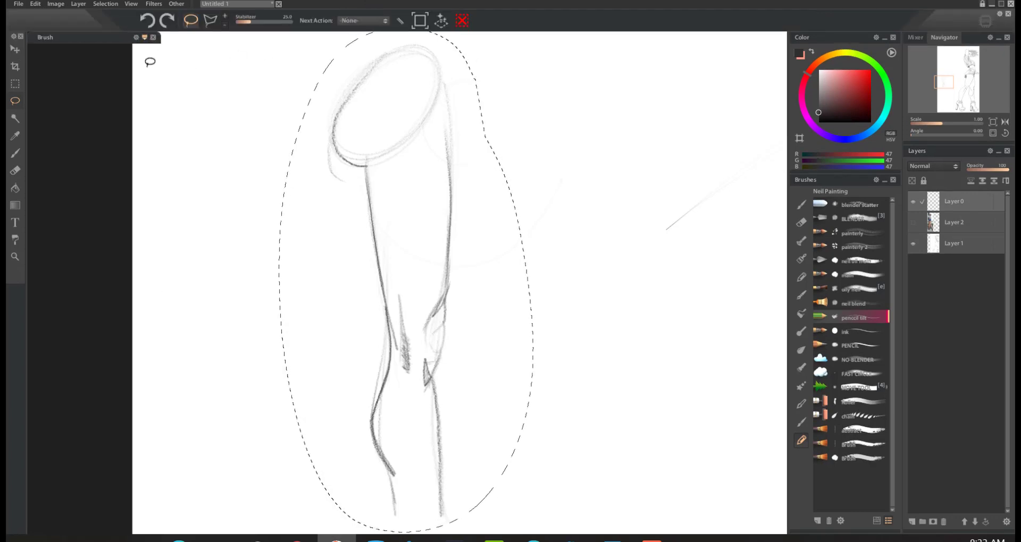
pyautogui.click(35, 3)
pyautogui.click(52, 78)
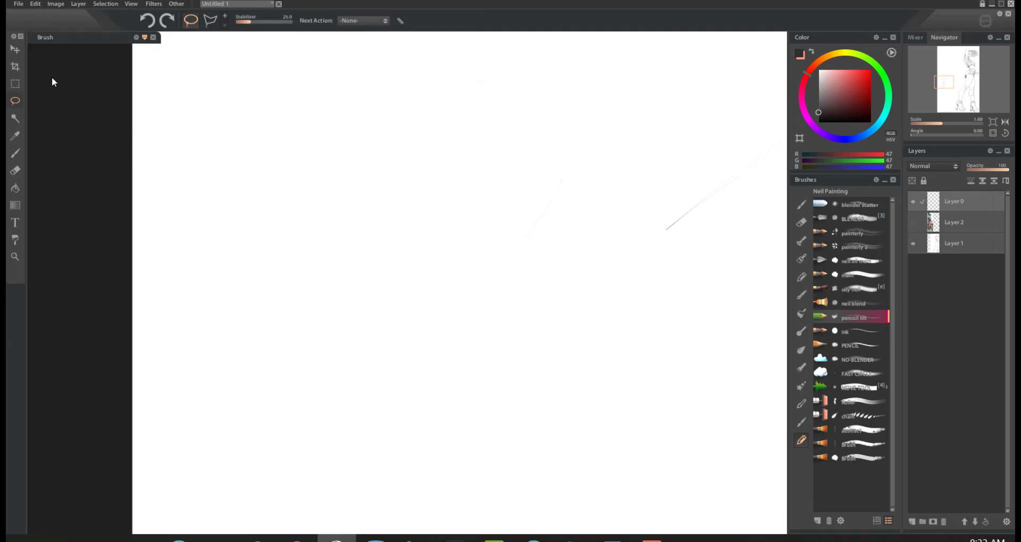
# Step: Lighten the heavy pencil strokes on the rounded calf curve of the figure's leg with the eraser
pyautogui.click(17, 154)
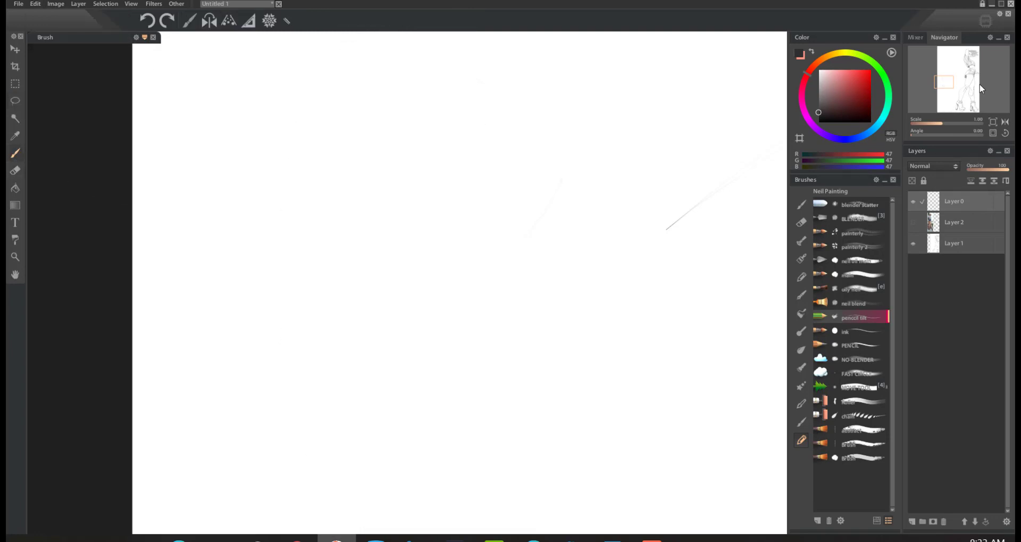
pyautogui.moveTo(972, 87); pyautogui.dragTo(971, 99)
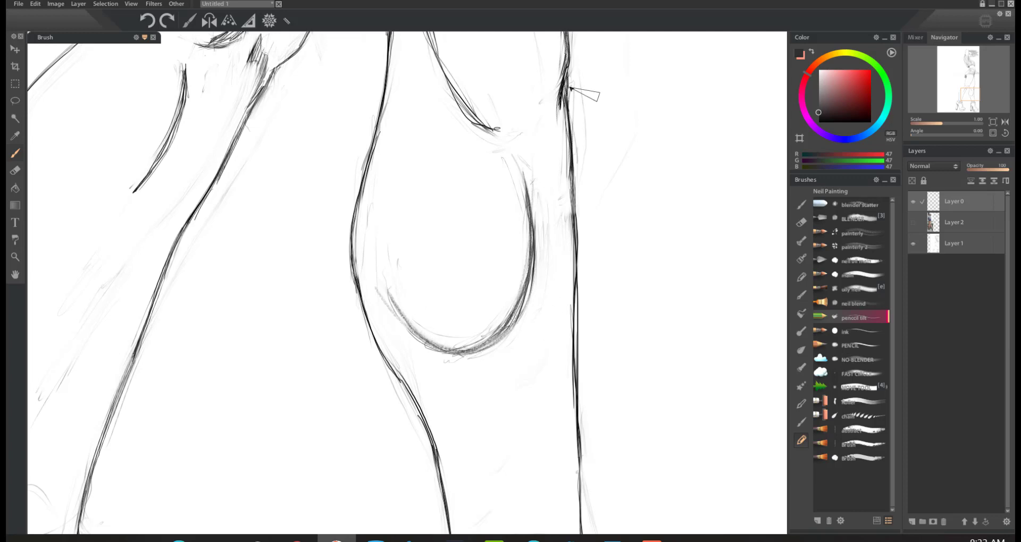
pyautogui.press('e')
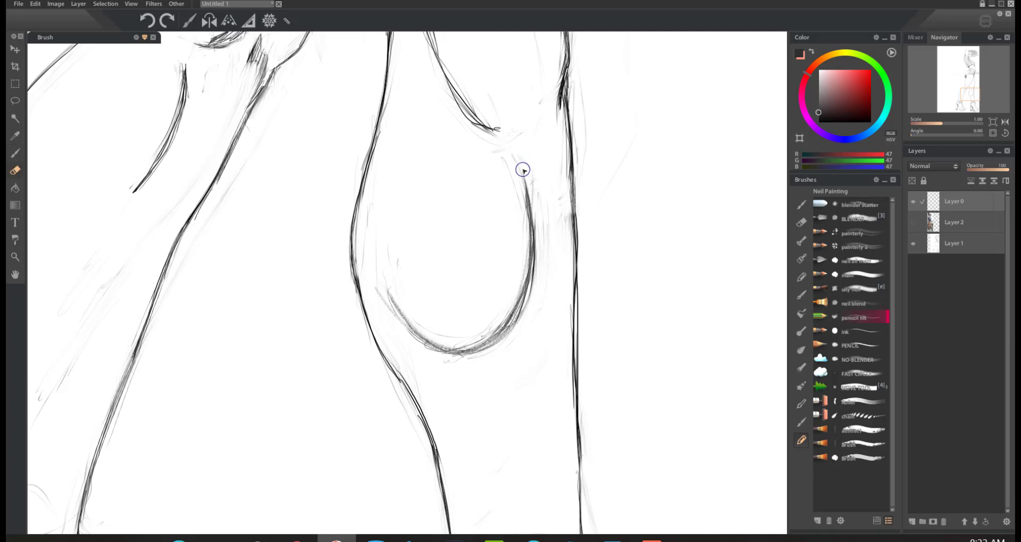
pyautogui.moveTo(532, 235); pyautogui.dragTo(541, 273)
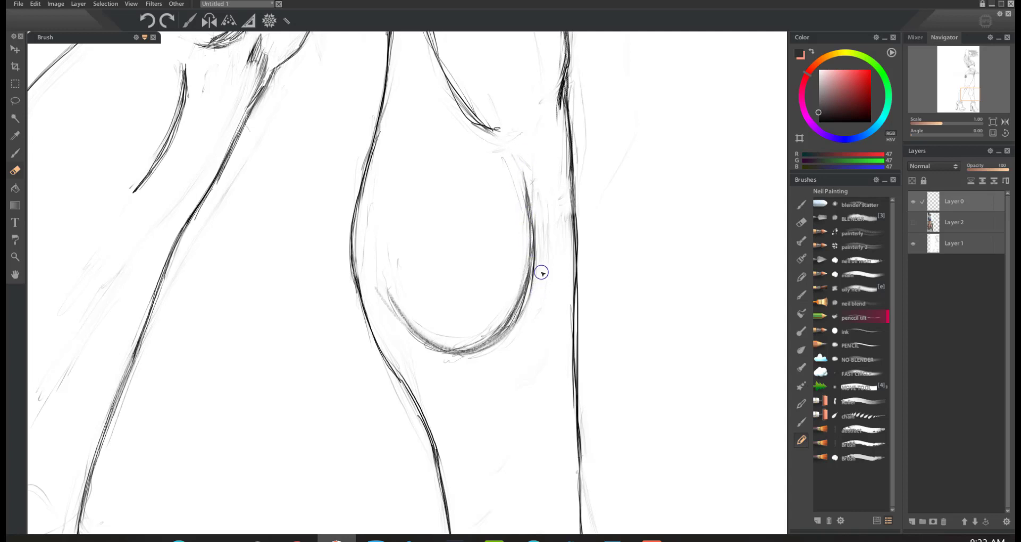
pyautogui.moveTo(393, 302)
pyautogui.mouseDown()
pyautogui.moveTo(368, 316)
pyautogui.moveTo(454, 250)
pyautogui.moveTo(391, 367)
pyautogui.mouseUp()
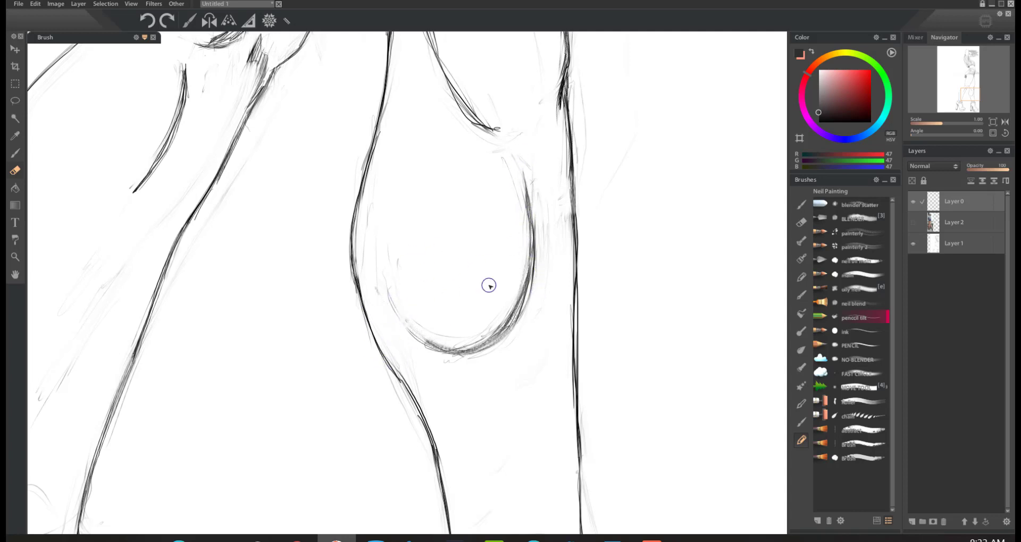
pyautogui.moveTo(500, 339); pyautogui.dragTo(433, 345)
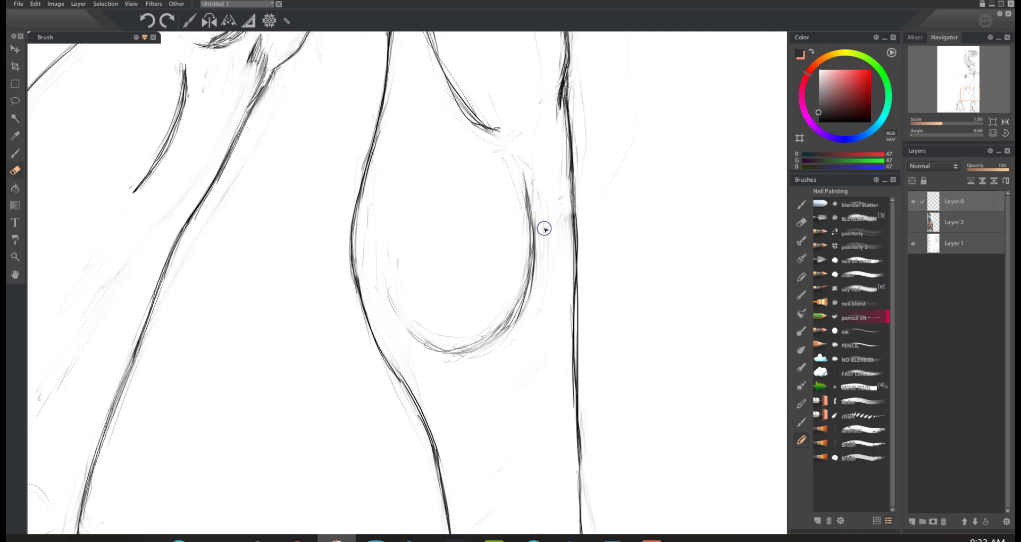
# Step: Try a wider rounded calf curve with repeated sweeping pencil strokes around the existing one, and undo the strokes
pyautogui.press('b')
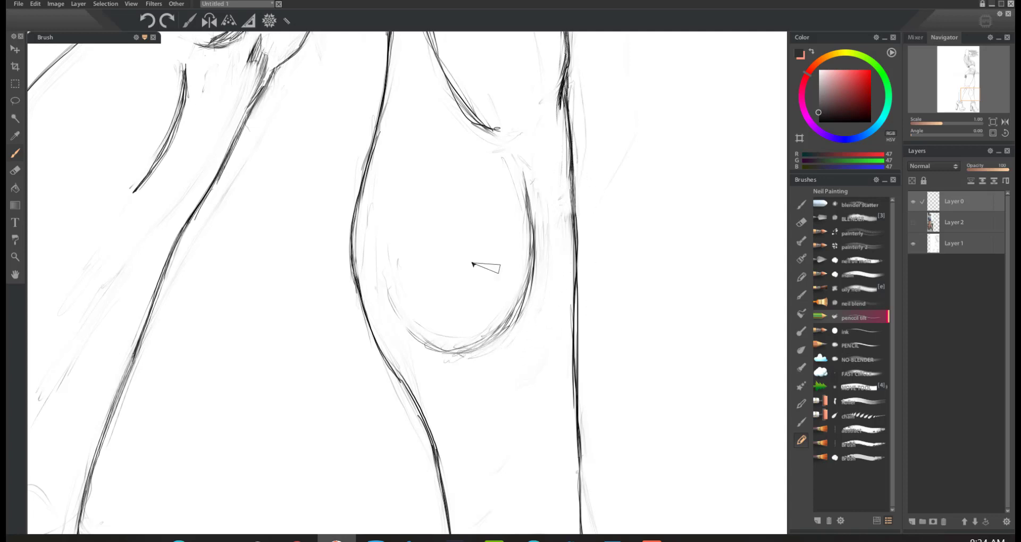
pyautogui.moveTo(383, 226)
pyautogui.mouseDown()
pyautogui.moveTo(381, 269)
pyautogui.moveTo(532, 349)
pyautogui.moveTo(567, 306)
pyautogui.mouseUp()
pyautogui.hotkey('ctrl', 'z')
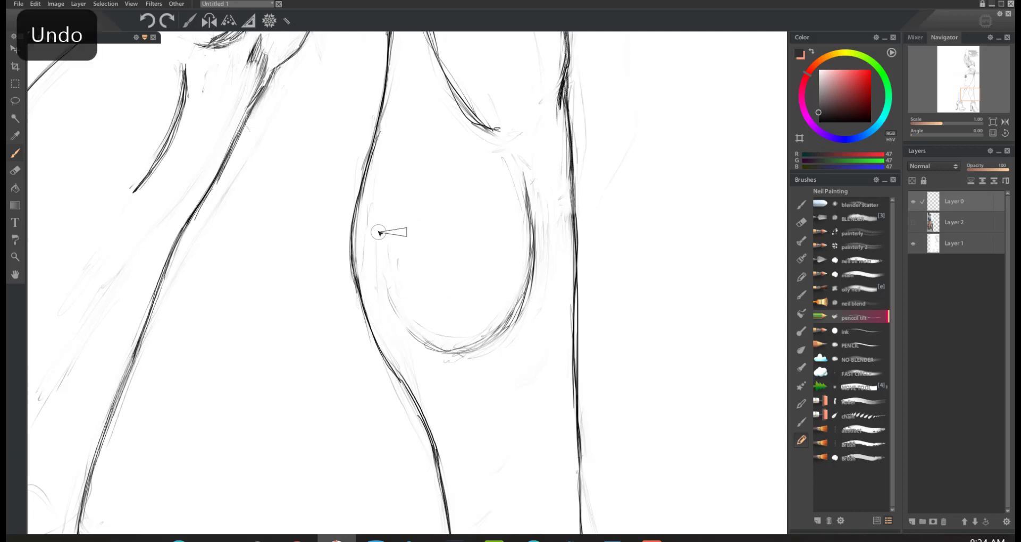
pyautogui.moveTo(566, 200)
pyautogui.mouseDown()
pyautogui.moveTo(549, 305)
pyautogui.moveTo(463, 355)
pyautogui.moveTo(388, 251)
pyautogui.mouseUp()
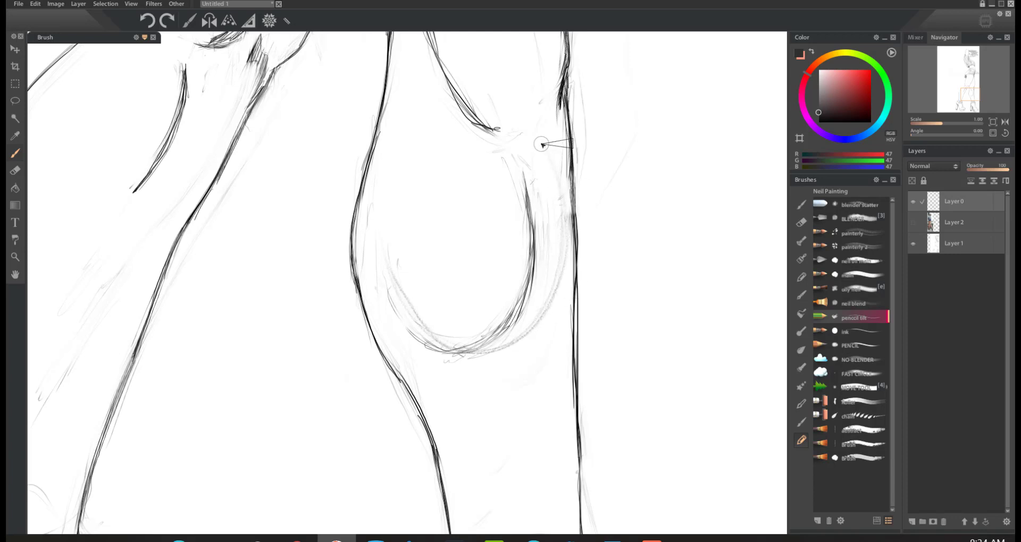
pyautogui.moveTo(549, 132)
pyautogui.mouseDown()
pyautogui.moveTo(556, 174)
pyautogui.moveTo(564, 232)
pyautogui.moveTo(558, 276)
pyautogui.moveTo(534, 324)
pyautogui.moveTo(494, 354)
pyautogui.moveTo(425, 345)
pyautogui.moveTo(392, 274)
pyautogui.mouseUp()
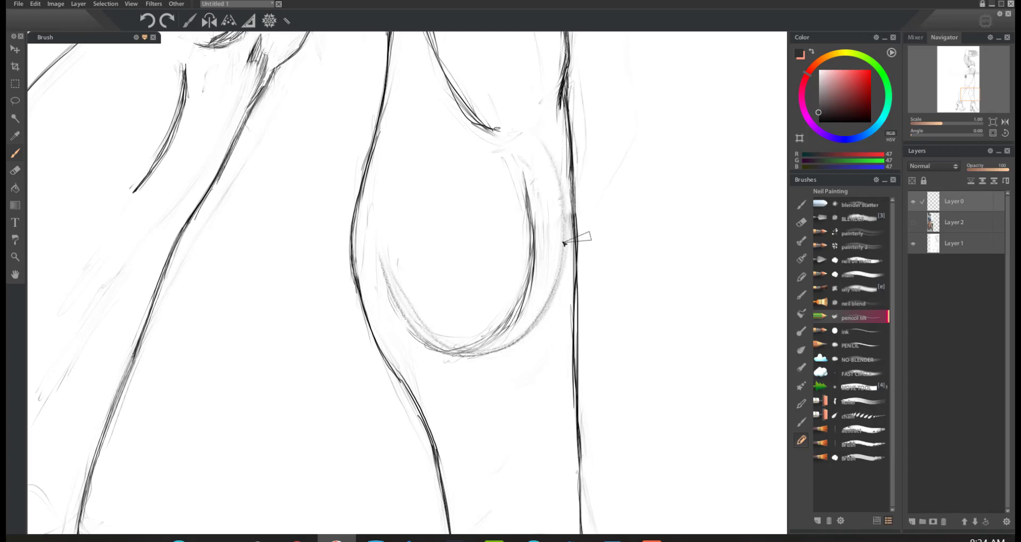
pyautogui.moveTo(553, 182)
pyautogui.mouseDown()
pyautogui.moveTo(555, 281)
pyautogui.moveTo(536, 337)
pyautogui.mouseUp()
pyautogui.hotkey('ctrl', 'z')
pyautogui.moveTo(566, 155)
pyautogui.mouseDown()
pyautogui.moveTo(565, 245)
pyautogui.moveTo(551, 299)
pyautogui.moveTo(507, 350)
pyautogui.moveTo(463, 360)
pyautogui.moveTo(395, 255)
pyautogui.mouseUp()
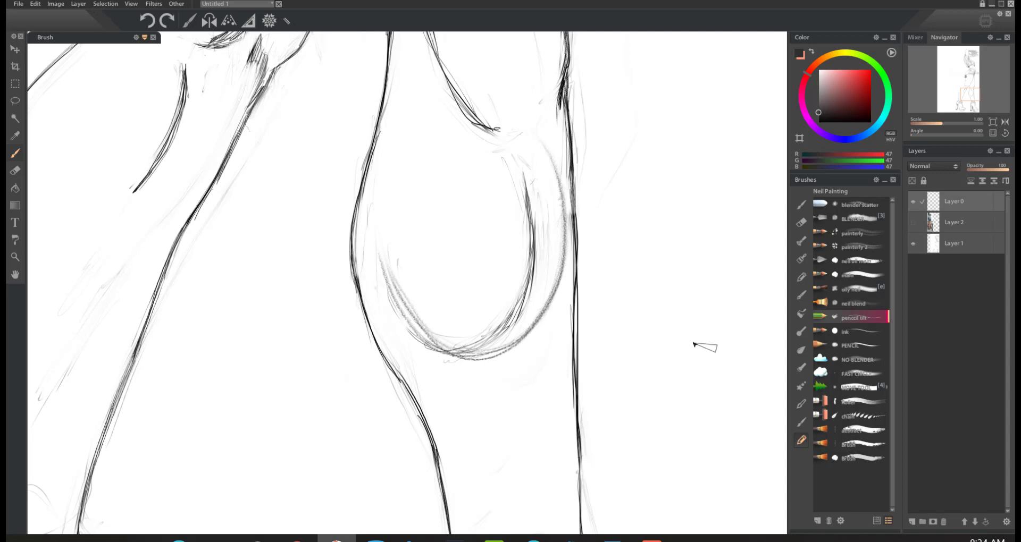
pyautogui.hotkey('ctrl', 'z')
pyautogui.hotkey('ctrl', 'z')
pyautogui.hotkey('ctrl', 'z')
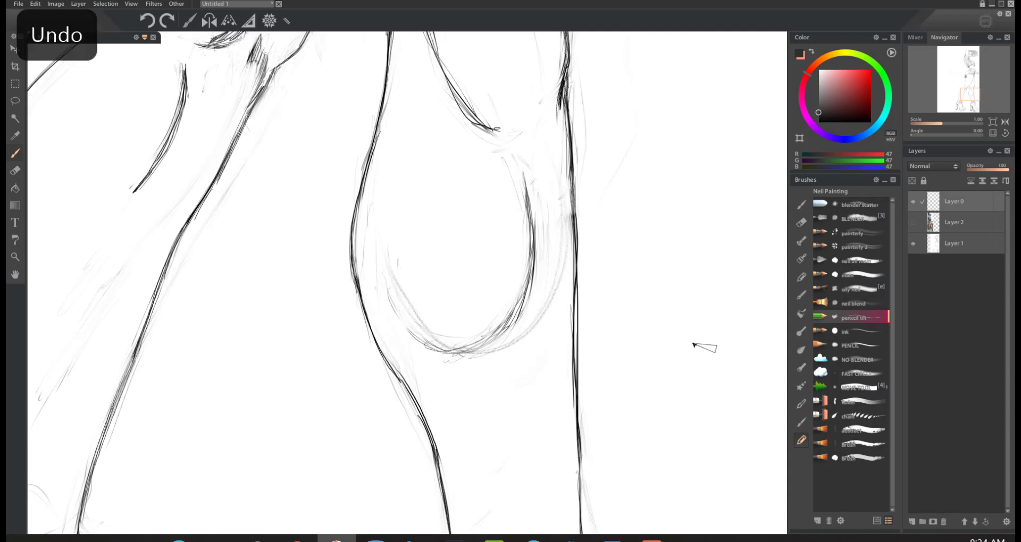
# Step: Lower the opacity of Layer 1 to fade the figure sketch, and make Layer 0 active again
pyautogui.click(944, 246)
pyautogui.click(980, 169)
pyautogui.click(947, 202)
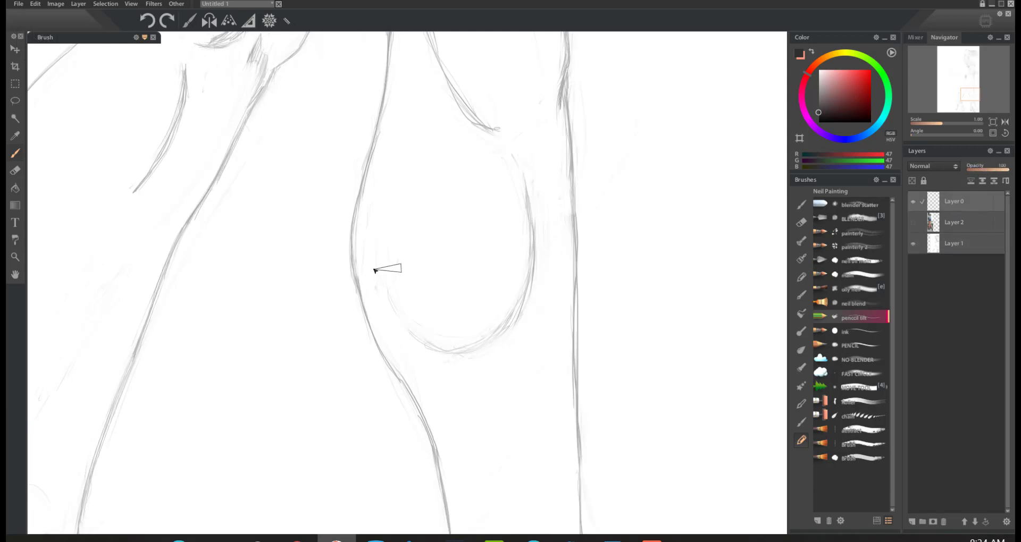
# Step: Try retracing the faded calf curve with overlapping pencil strokes, and undo them all
pyautogui.moveTo(530, 229)
pyautogui.mouseDown()
pyautogui.moveTo(531, 251)
pyautogui.moveTo(528, 209)
pyautogui.moveTo(519, 307)
pyautogui.moveTo(519, 276)
pyautogui.moveTo(507, 320)
pyautogui.moveTo(410, 331)
pyautogui.mouseUp()
pyautogui.moveTo(499, 325); pyautogui.dragTo(401, 321)
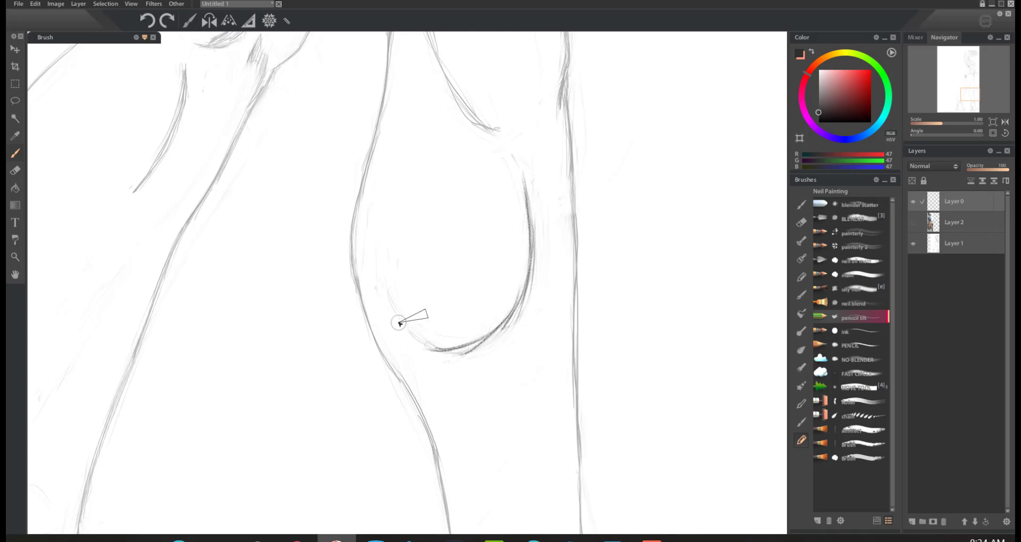
pyautogui.hotkey('ctrl', 'z')
pyautogui.hotkey('ctrl', 'z')
pyautogui.hotkey('ctrl', 'z')
pyautogui.hotkey('ctrl', 'z')
pyautogui.hotkey('ctrl', 'z')
pyautogui.hotkey('ctrl', 'z')
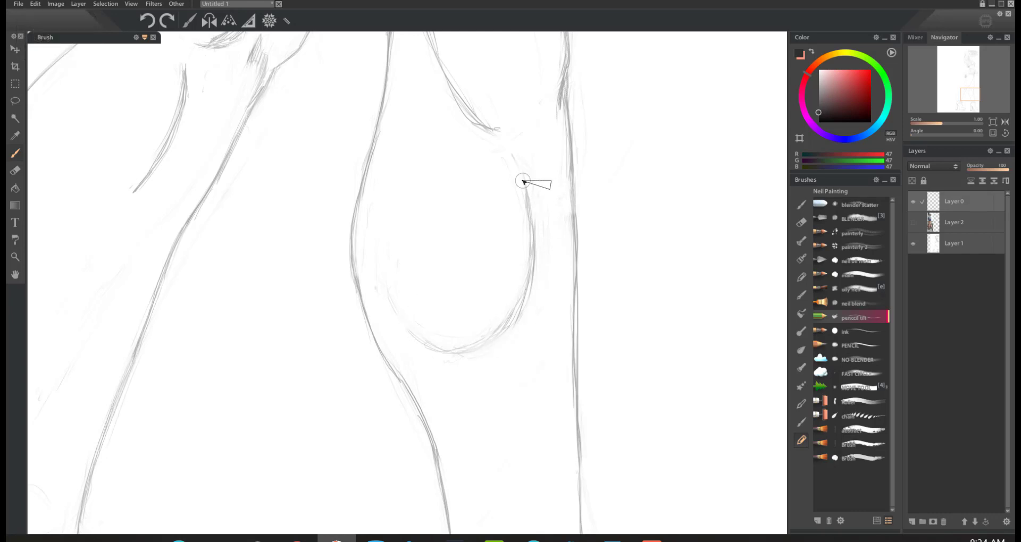
# Step: Trace the faded calf curve down its right side and around the bottom with one clean pencil stroke, redoing the first attempt
pyautogui.moveTo(531, 228)
pyautogui.mouseDown()
pyautogui.moveTo(521, 313)
pyautogui.moveTo(429, 355)
pyautogui.mouseUp()
pyautogui.hotkey('ctrl', 'z')
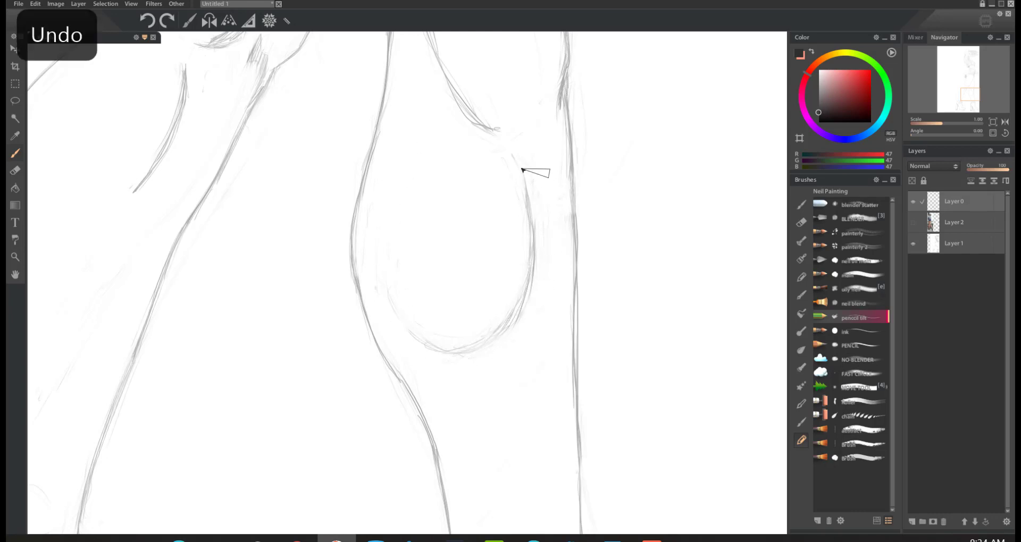
pyautogui.moveTo(531, 205)
pyautogui.mouseDown()
pyautogui.moveTo(530, 278)
pyautogui.moveTo(452, 349)
pyautogui.moveTo(385, 288)
pyautogui.mouseUp()
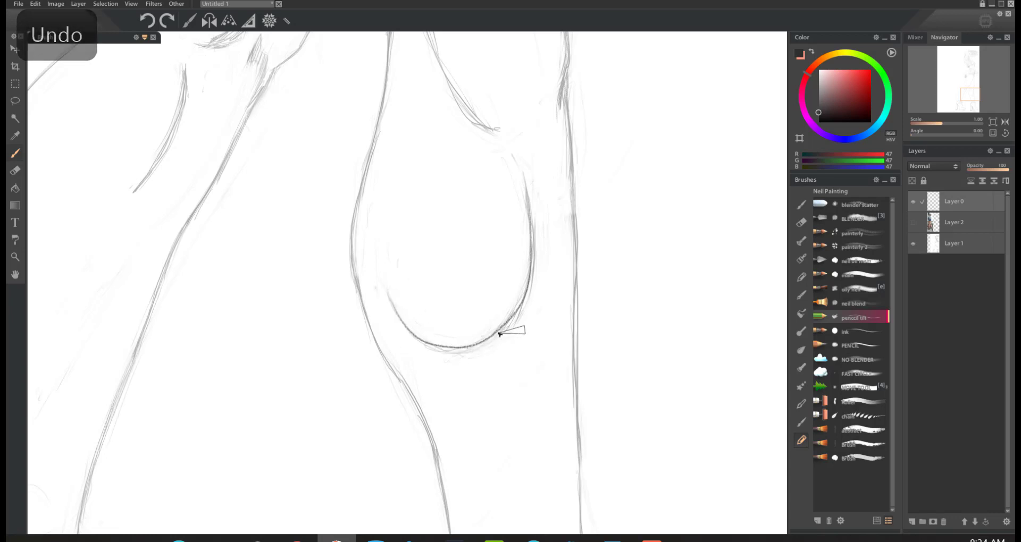
# Step: Undo the last calf curve stroke and retrace the curve's right side and bottom with overlapping pencil strokes
pyautogui.hotkey('ctrl', 'z')
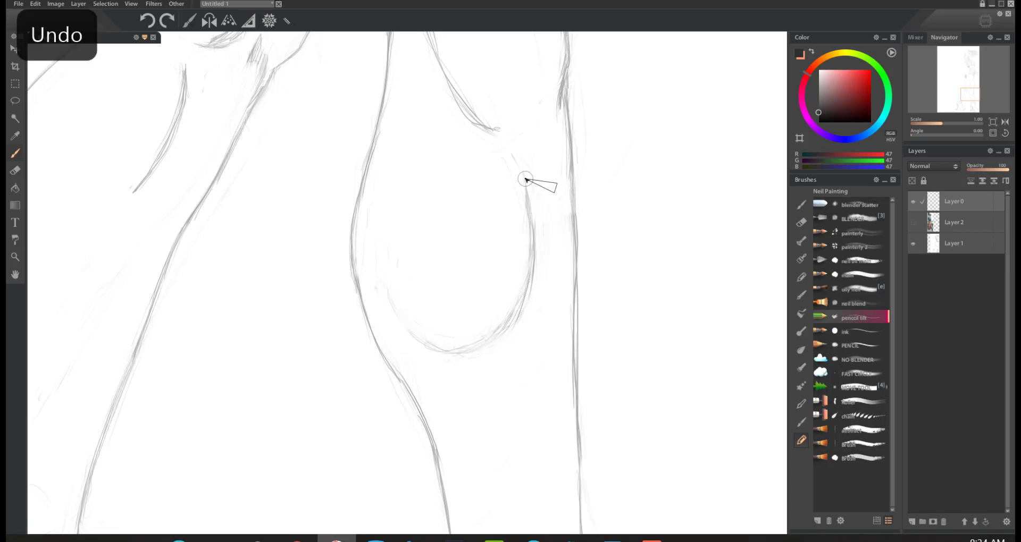
pyautogui.moveTo(387, 290)
pyautogui.mouseDown()
pyautogui.moveTo(426, 341)
pyautogui.moveTo(491, 342)
pyautogui.mouseUp()
pyautogui.moveTo(524, 176)
pyautogui.mouseDown()
pyautogui.moveTo(532, 263)
pyautogui.moveTo(520, 306)
pyautogui.moveTo(488, 340)
pyautogui.mouseUp()
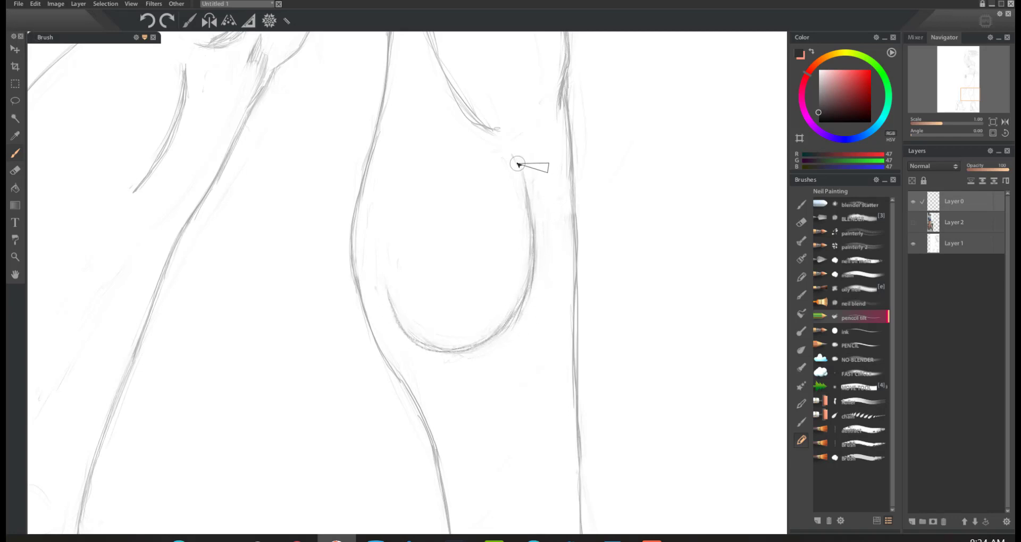
pyautogui.moveTo(517, 162)
pyautogui.mouseDown()
pyautogui.moveTo(537, 257)
pyautogui.moveTo(505, 333)
pyautogui.mouseUp()
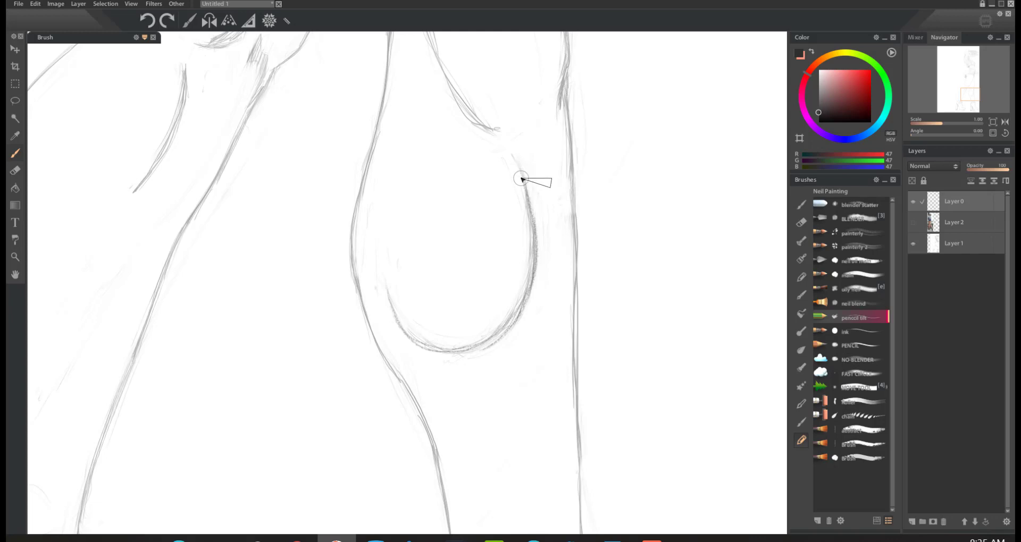
pyautogui.moveTo(524, 178)
pyautogui.mouseDown()
pyautogui.moveTo(531, 271)
pyautogui.moveTo(493, 332)
pyautogui.moveTo(465, 349)
pyautogui.moveTo(429, 348)
pyautogui.moveTo(383, 285)
pyautogui.mouseUp()
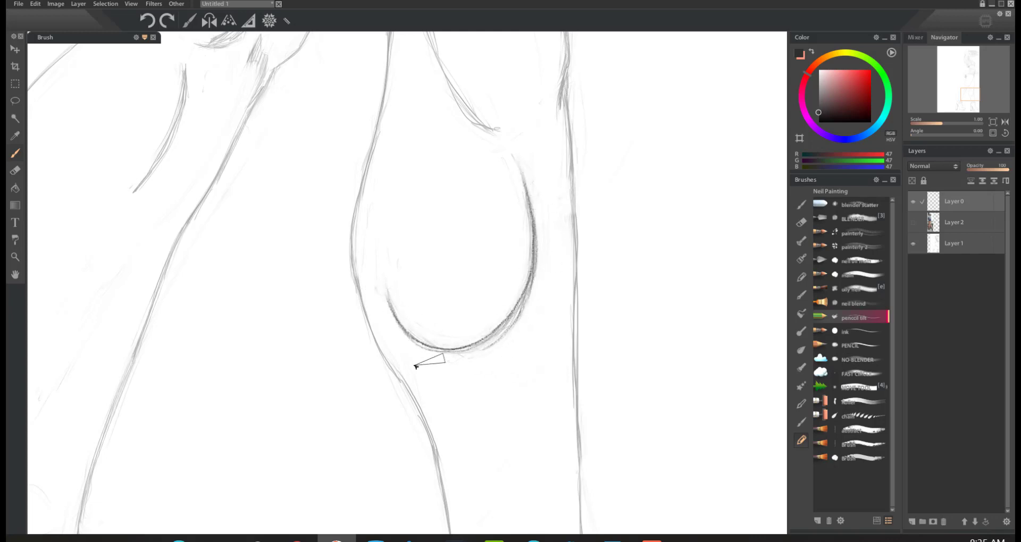
# Step: Trace the calf's left contour down to the ankle with repeated long, overlapping pencil strokes
pyautogui.moveTo(378, 125)
pyautogui.mouseDown()
pyautogui.moveTo(353, 267)
pyautogui.moveTo(375, 340)
pyautogui.mouseUp()
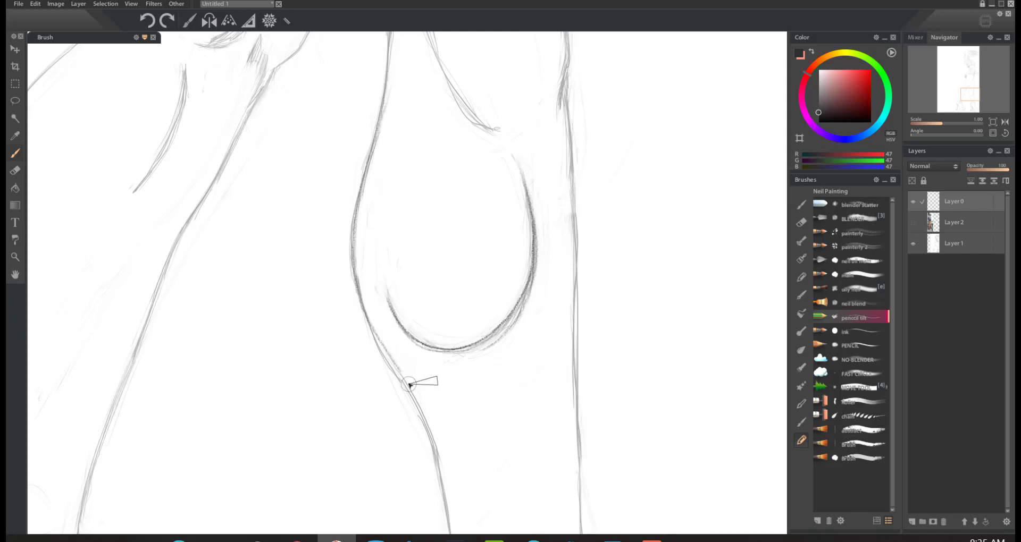
pyautogui.moveTo(386, 85)
pyautogui.mouseDown()
pyautogui.moveTo(360, 196)
pyautogui.moveTo(359, 283)
pyautogui.moveTo(445, 526)
pyautogui.mouseUp()
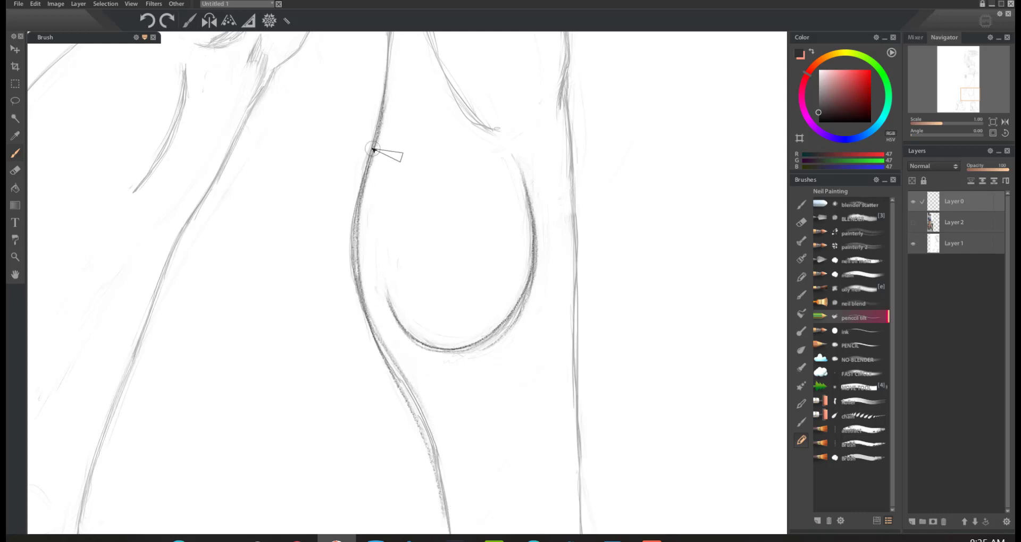
pyautogui.moveTo(367, 152)
pyautogui.mouseDown()
pyautogui.moveTo(354, 241)
pyautogui.moveTo(371, 333)
pyautogui.moveTo(432, 452)
pyautogui.moveTo(447, 527)
pyautogui.mouseUp()
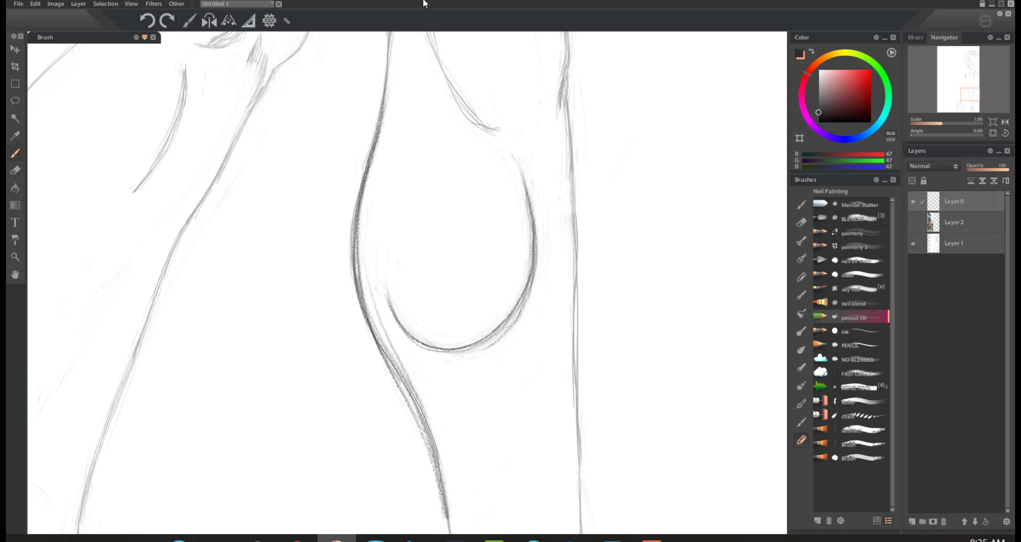
# Step: Hide Layer 1 and try sketching a round cartoon eye with a shaded pupil in the blank area beside the curves
pyautogui.click(914, 246)
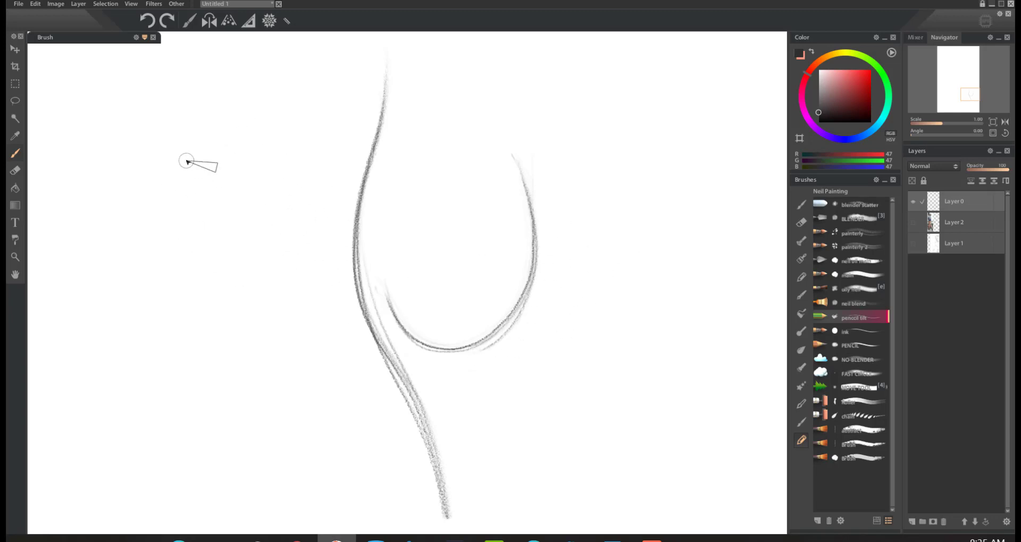
pyautogui.moveTo(230, 144)
pyautogui.mouseDown()
pyautogui.moveTo(198, 231)
pyautogui.moveTo(280, 184)
pyautogui.moveTo(205, 153)
pyautogui.moveTo(210, 244)
pyautogui.moveTo(293, 206)
pyautogui.moveTo(205, 156)
pyautogui.moveTo(222, 253)
pyautogui.moveTo(264, 167)
pyautogui.moveTo(186, 204)
pyautogui.moveTo(287, 172)
pyautogui.mouseUp()
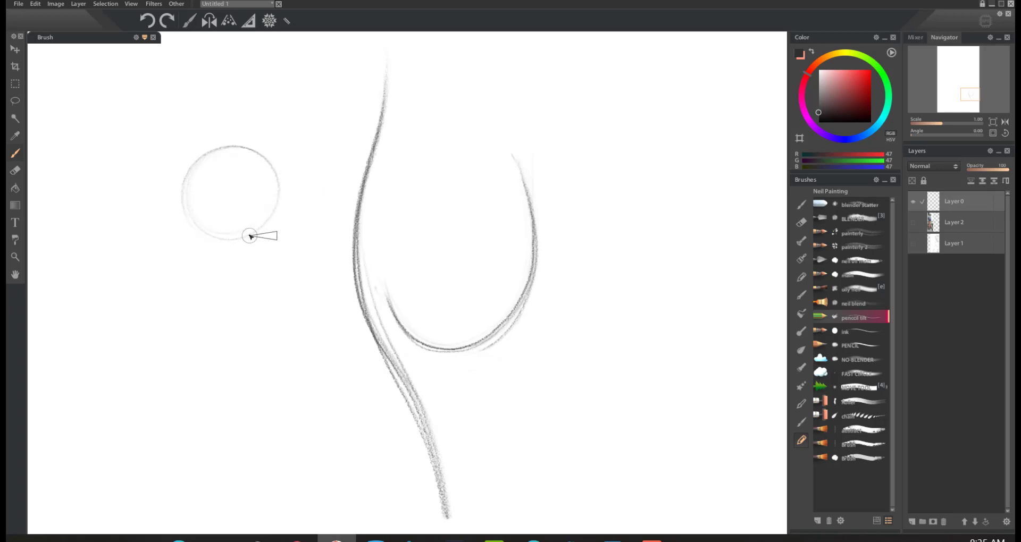
pyautogui.moveTo(235, 241); pyautogui.dragTo(255, 234)
pyautogui.moveTo(197, 159)
pyautogui.mouseDown()
pyautogui.moveTo(185, 181)
pyautogui.moveTo(190, 218)
pyautogui.moveTo(204, 231)
pyautogui.moveTo(232, 235)
pyautogui.moveTo(264, 220)
pyautogui.moveTo(272, 184)
pyautogui.moveTo(255, 152)
pyautogui.moveTo(211, 151)
pyautogui.moveTo(187, 170)
pyautogui.moveTo(223, 183)
pyautogui.moveTo(207, 208)
pyautogui.moveTo(222, 176)
pyautogui.moveTo(231, 201)
pyautogui.moveTo(210, 183)
pyautogui.moveTo(226, 182)
pyautogui.moveTo(213, 181)
pyautogui.moveTo(209, 205)
pyautogui.moveTo(227, 208)
pyautogui.moveTo(220, 179)
pyautogui.moveTo(203, 192)
pyautogui.moveTo(210, 205)
pyautogui.moveTo(226, 206)
pyautogui.moveTo(231, 191)
pyautogui.moveTo(214, 180)
pyautogui.moveTo(215, 197)
pyautogui.moveTo(205, 192)
pyautogui.moveTo(219, 177)
pyautogui.moveTo(221, 187)
pyautogui.moveTo(207, 207)
pyautogui.moveTo(223, 204)
pyautogui.mouseUp()
pyautogui.hotkey('ctrl', 'z')
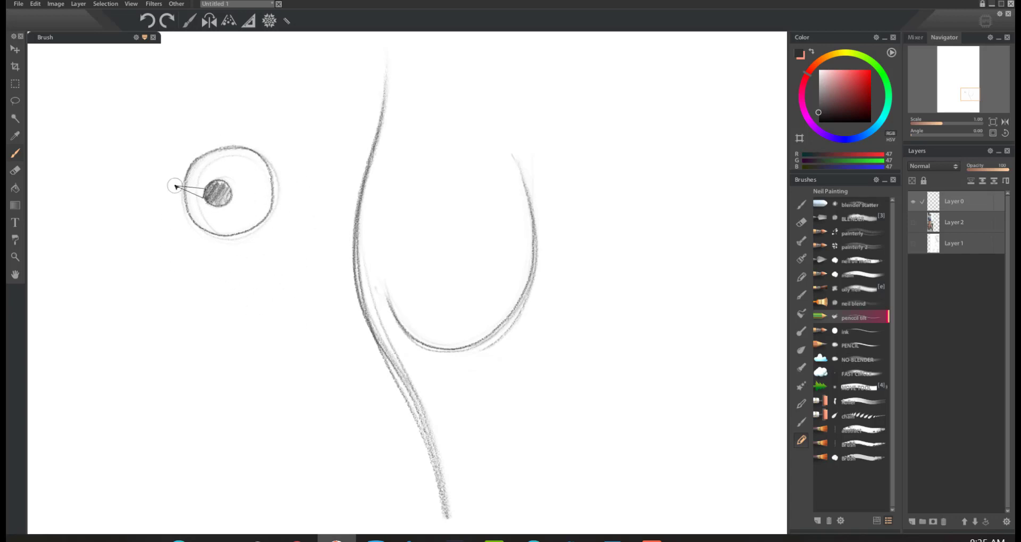
# Step: Try drawing a long rounded nose below the cartoon eye, darkening its outline and adding mouth and cheek lines
pyautogui.moveTo(178, 206)
pyautogui.mouseDown()
pyautogui.moveTo(146, 283)
pyautogui.moveTo(173, 348)
pyautogui.moveTo(231, 265)
pyautogui.moveTo(162, 358)
pyautogui.mouseUp()
pyautogui.moveTo(167, 210); pyautogui.dragTo(148, 275)
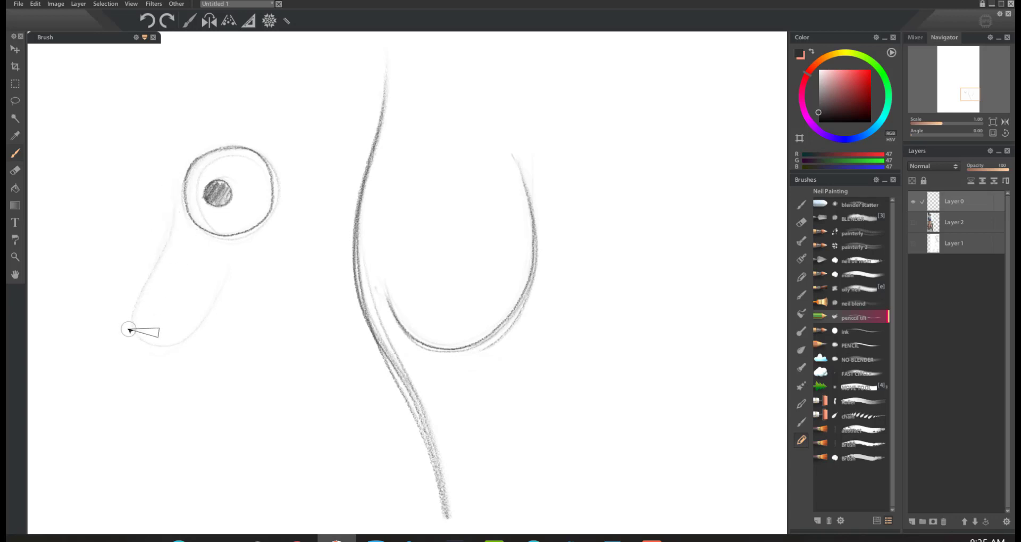
pyautogui.moveTo(232, 266)
pyautogui.mouseDown()
pyautogui.moveTo(181, 349)
pyautogui.moveTo(138, 342)
pyautogui.mouseUp()
pyautogui.moveTo(226, 274)
pyautogui.mouseDown()
pyautogui.moveTo(209, 311)
pyautogui.moveTo(142, 338)
pyautogui.moveTo(174, 222)
pyautogui.moveTo(139, 301)
pyautogui.moveTo(218, 305)
pyautogui.moveTo(220, 290)
pyautogui.moveTo(181, 245)
pyautogui.moveTo(173, 208)
pyautogui.moveTo(131, 334)
pyautogui.moveTo(165, 343)
pyautogui.moveTo(223, 281)
pyautogui.moveTo(207, 314)
pyautogui.mouseUp()
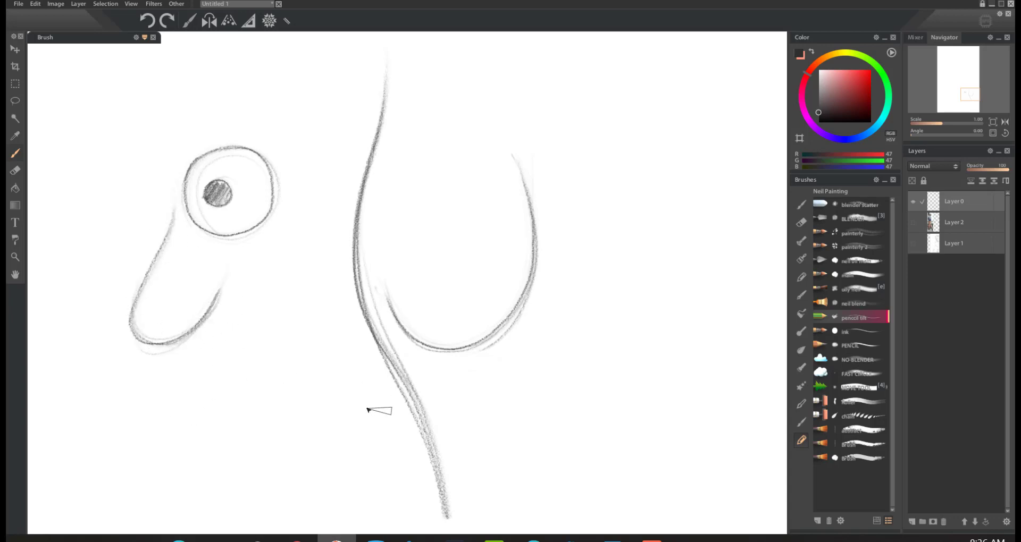
pyautogui.moveTo(215, 321)
pyautogui.mouseDown()
pyautogui.moveTo(241, 346)
pyautogui.moveTo(318, 253)
pyautogui.moveTo(324, 219)
pyautogui.mouseUp()
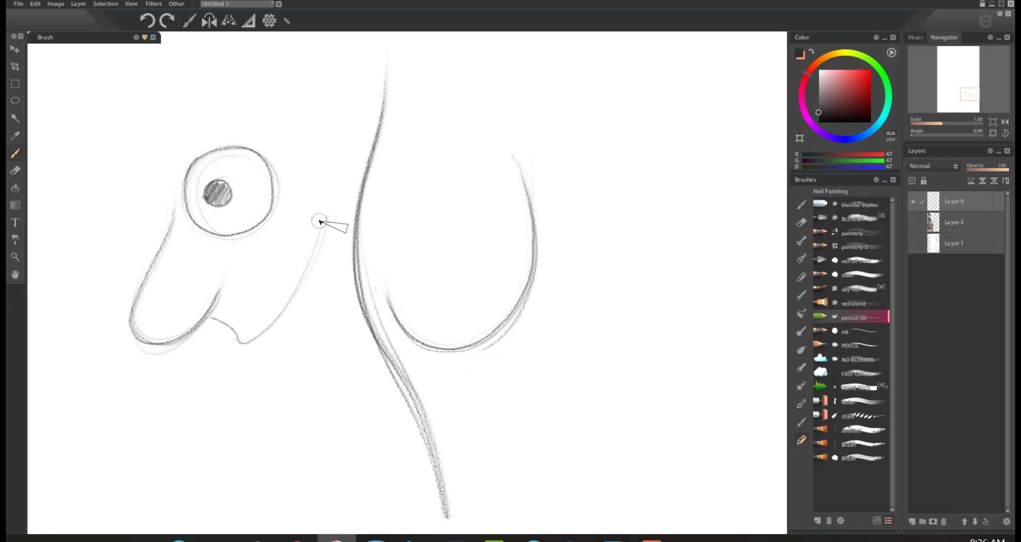
pyautogui.moveTo(293, 299)
pyautogui.mouseDown()
pyautogui.moveTo(277, 336)
pyautogui.moveTo(310, 331)
pyautogui.mouseUp()
pyautogui.moveTo(340, 274)
pyautogui.mouseDown()
pyautogui.moveTo(312, 330)
pyautogui.moveTo(340, 373)
pyautogui.mouseUp()
# Step: Undo all the cartoon face strokes and show Layer 1 again
pyautogui.hotkey('ctrl', 'z')
pyautogui.hotkey('ctrl', 'z')
pyautogui.hotkey('ctrl', 'z')
pyautogui.hotkey('ctrl', 'z')
pyautogui.hotkey('ctrl', 'z')
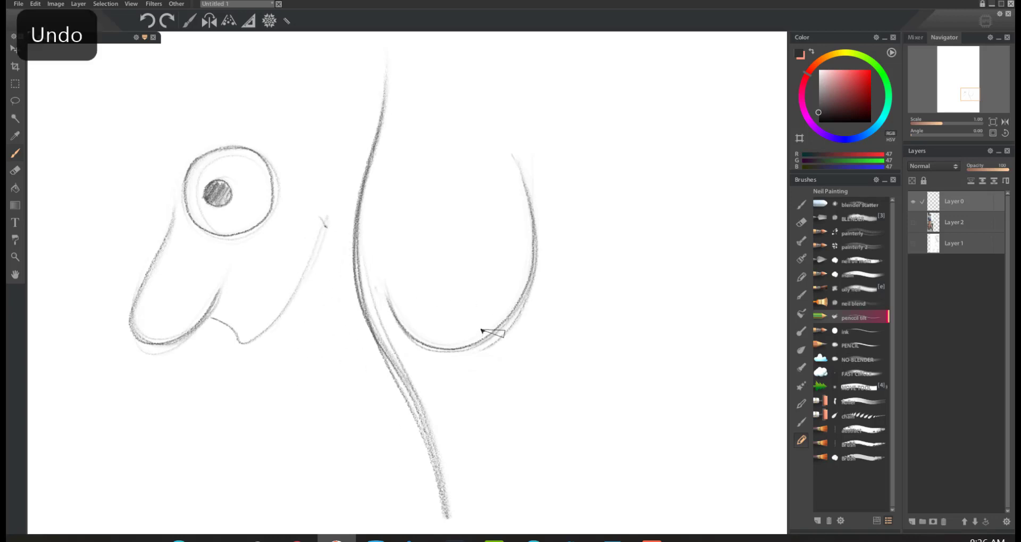
pyautogui.hotkey('ctrl', 'z')
pyautogui.hotkey('ctrl', 'z')
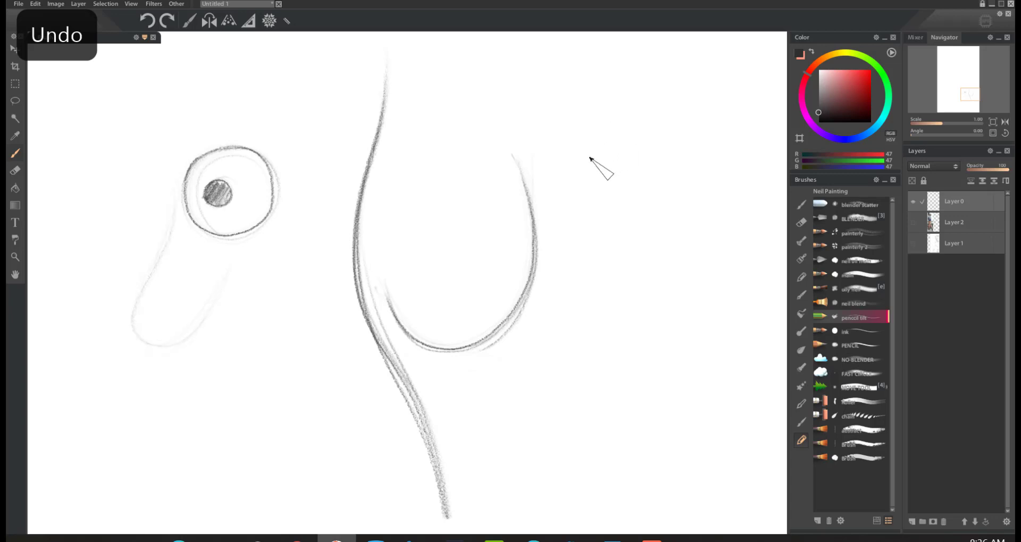
pyautogui.hotkey('ctrl', 'z')
pyautogui.hotkey('ctrl', 'z')
pyautogui.hotkey('ctrl', 'z')
pyautogui.hotkey('ctrl', 'z')
pyautogui.hotkey('ctrl', 'z')
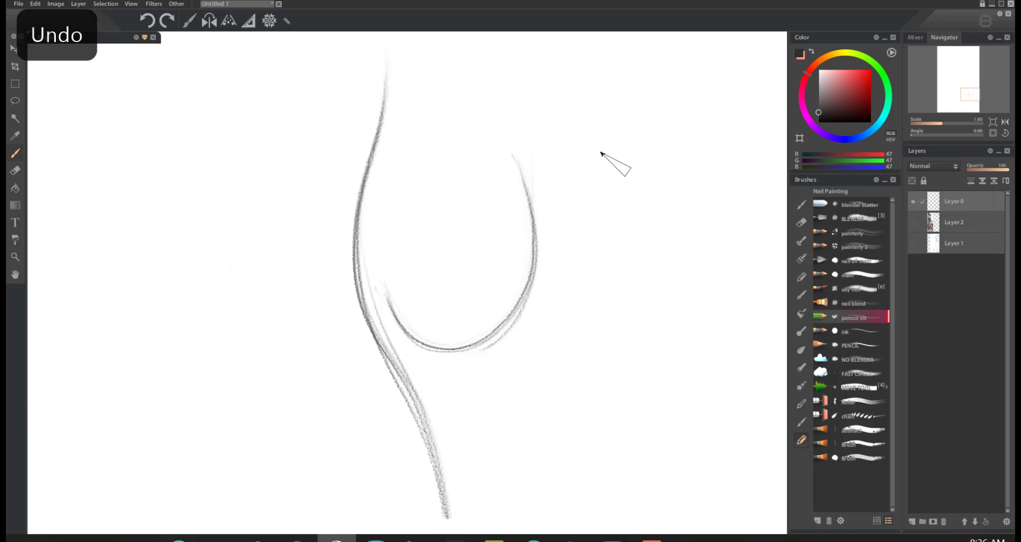
pyautogui.click(914, 245)
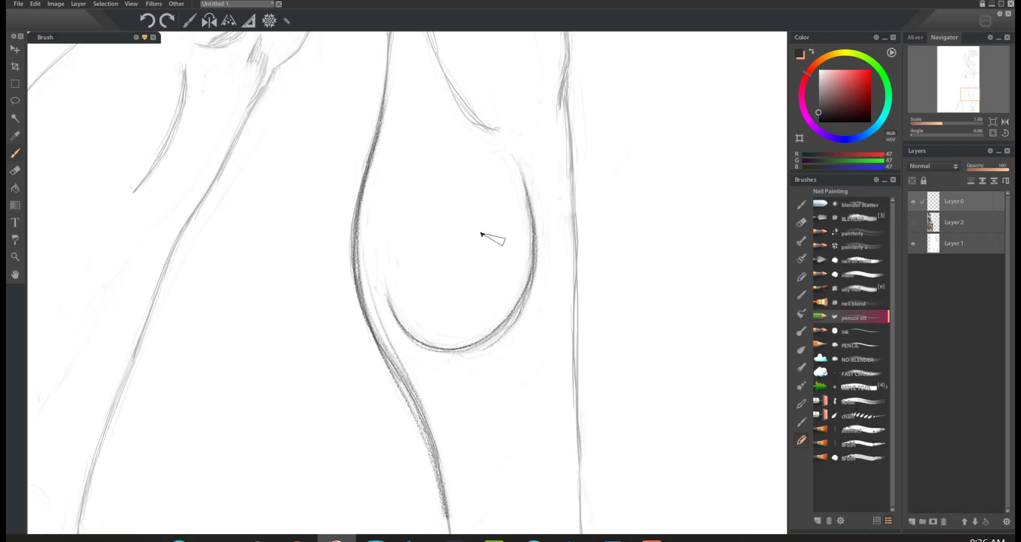
# Step: Try darkening and hatching the curved crease at the bent leg's knee, undoing the first marks
pyautogui.press('space')
pyautogui.moveTo(339, 150); pyautogui.dragTo(327, 234)
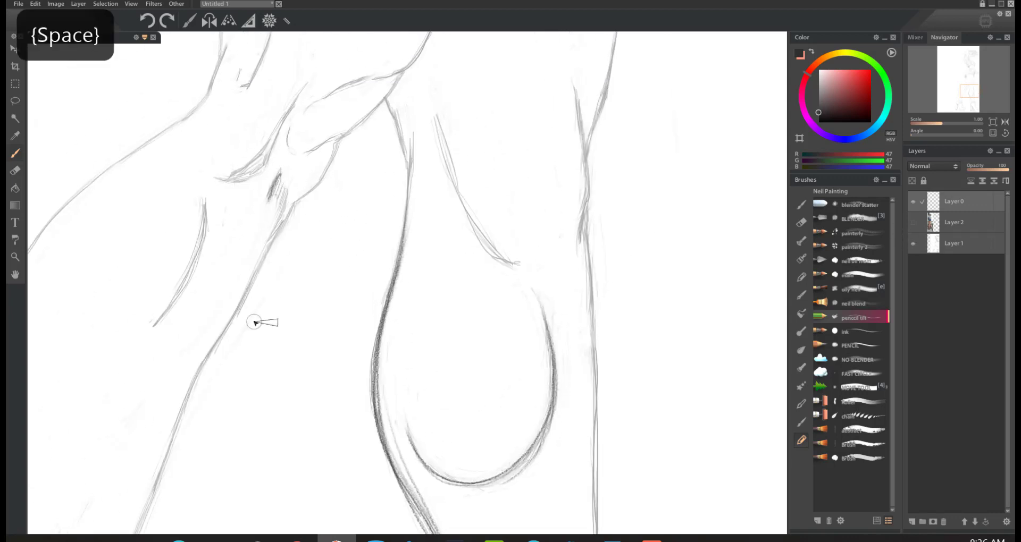
pyautogui.hotkey('ctrl', 'z')
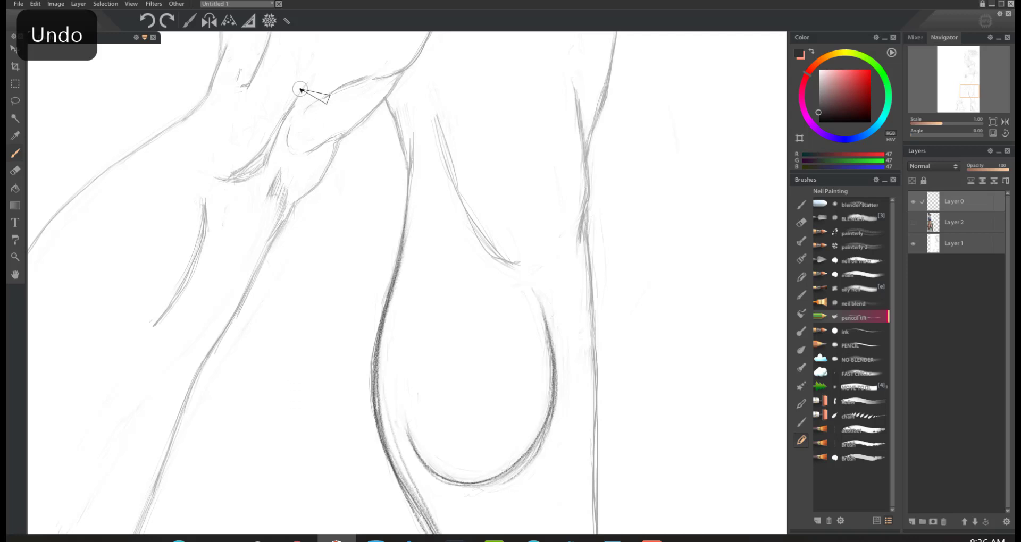
pyautogui.moveTo(300, 97); pyautogui.dragTo(277, 150)
pyautogui.moveTo(304, 85)
pyautogui.mouseDown()
pyautogui.moveTo(266, 168)
pyautogui.moveTo(244, 184)
pyautogui.moveTo(223, 179)
pyautogui.moveTo(232, 181)
pyautogui.moveTo(301, 101)
pyautogui.moveTo(266, 172)
pyautogui.moveTo(235, 175)
pyautogui.moveTo(275, 135)
pyautogui.moveTo(229, 184)
pyautogui.moveTo(261, 172)
pyautogui.mouseUp()
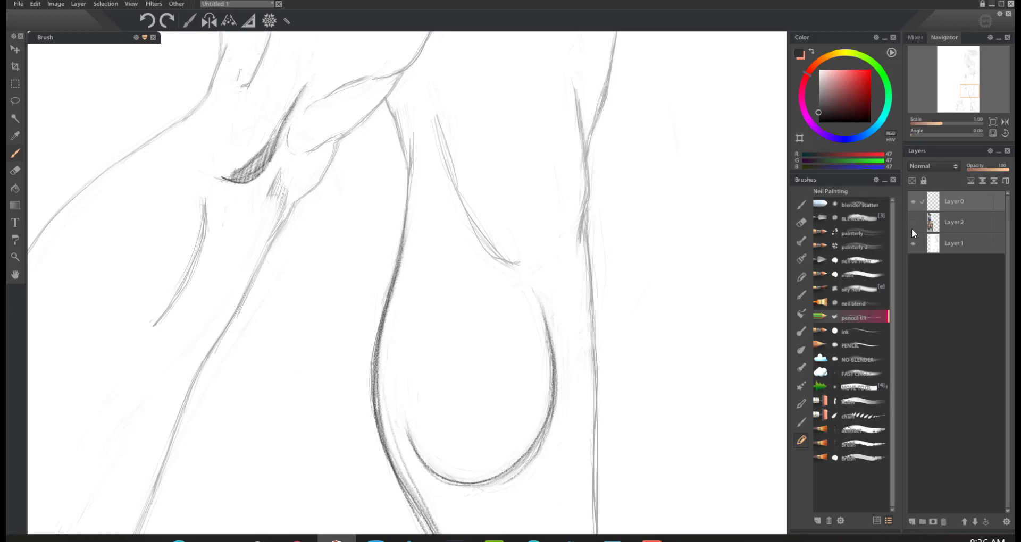
# Step: Hide Layer 1 to check the knee crease shading alone, show the layer again, and undo the shading
pyautogui.click(914, 244)
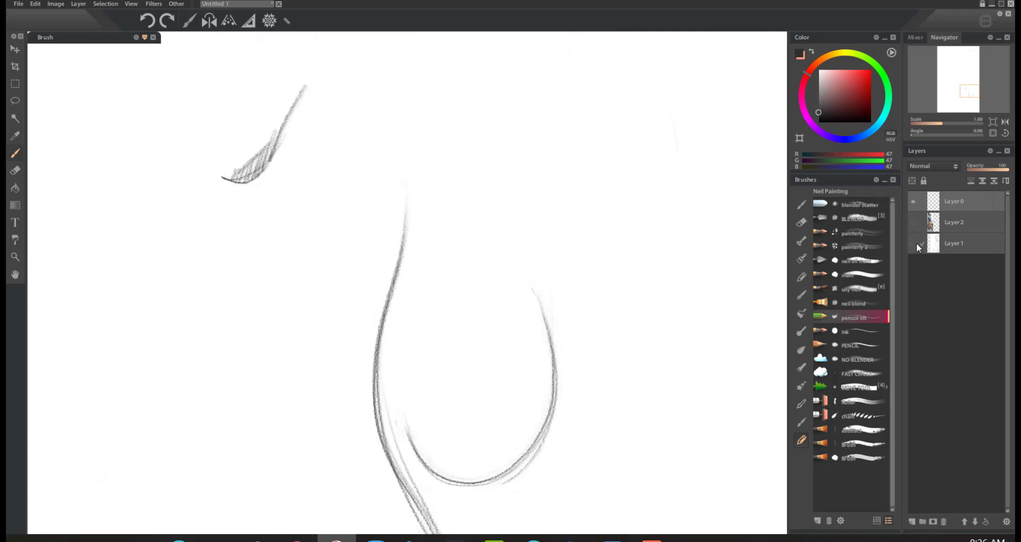
pyautogui.click(913, 244)
pyautogui.hotkey('ctrl', 'z')
pyautogui.hotkey('ctrl', 'z')
pyautogui.hotkey('ctrl', 'z')
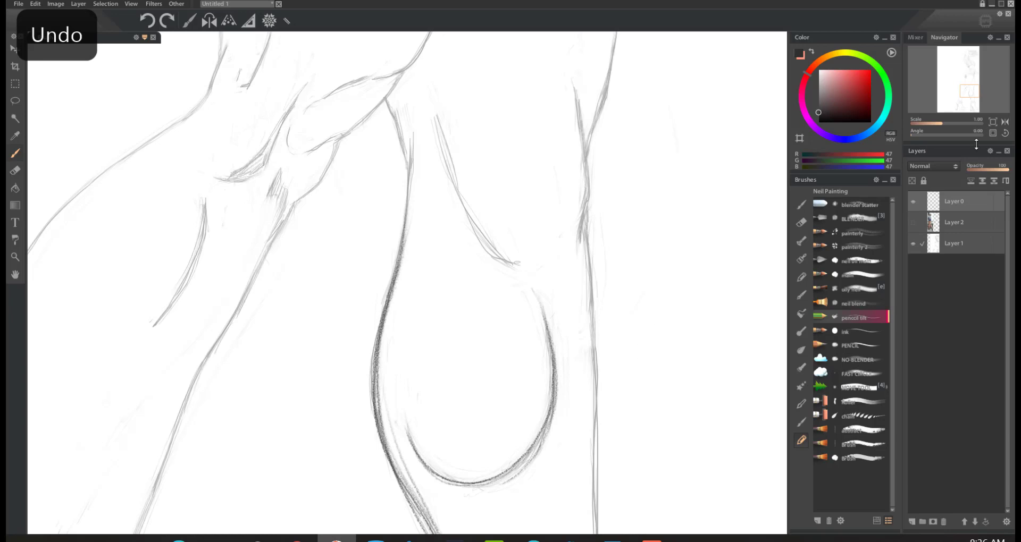
# Step: Sketch light pencil guidelines for a new bent leg in the blank area beside the figure, from thigh to foot
pyautogui.moveTo(942, 123); pyautogui.dragTo(929, 120)
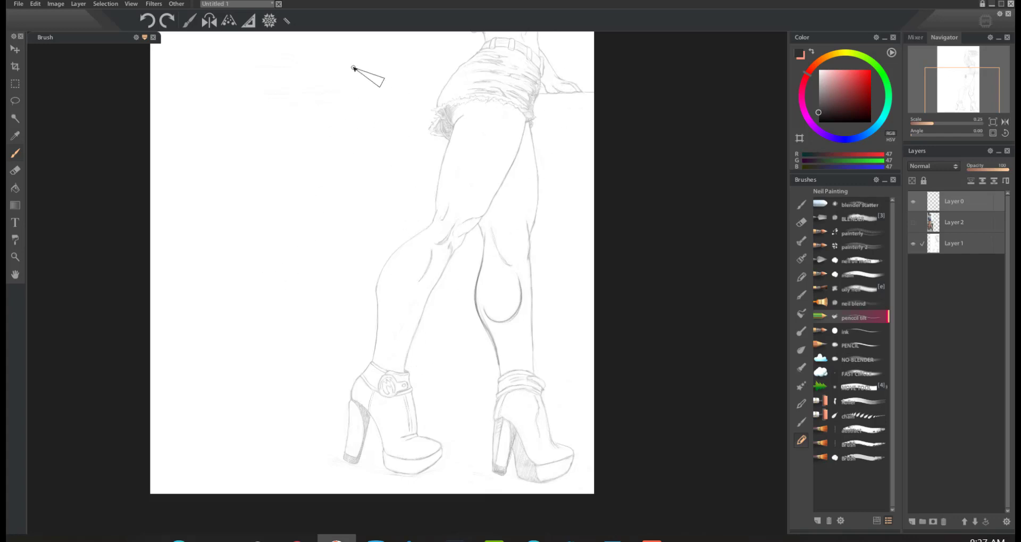
pyautogui.moveTo(368, 80); pyautogui.dragTo(259, 370)
pyautogui.moveTo(387, 55); pyautogui.dragTo(260, 383)
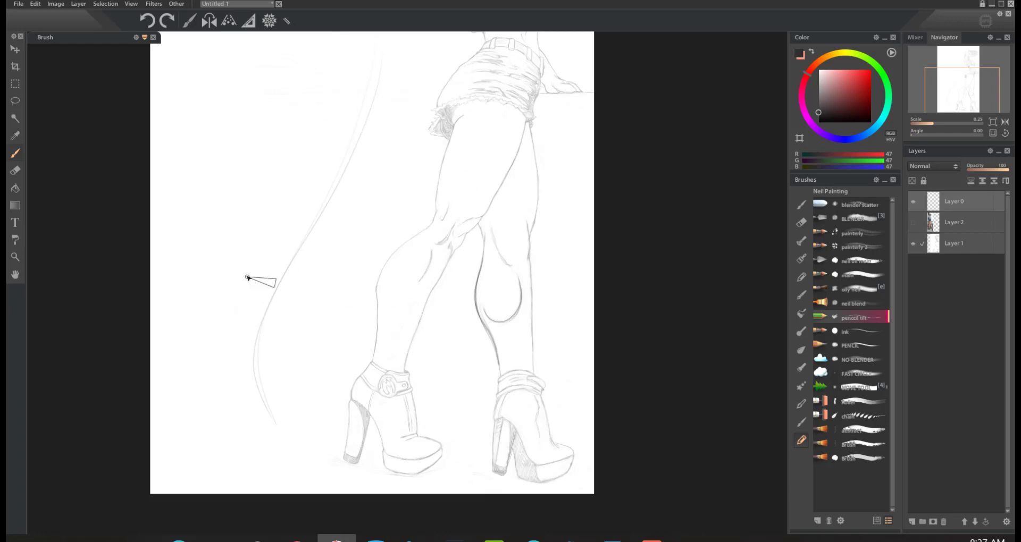
pyautogui.moveTo(326, 57); pyautogui.dragTo(211, 357)
pyautogui.moveTo(206, 357); pyautogui.dragTo(203, 426)
pyautogui.moveTo(247, 434); pyautogui.dragTo(287, 435)
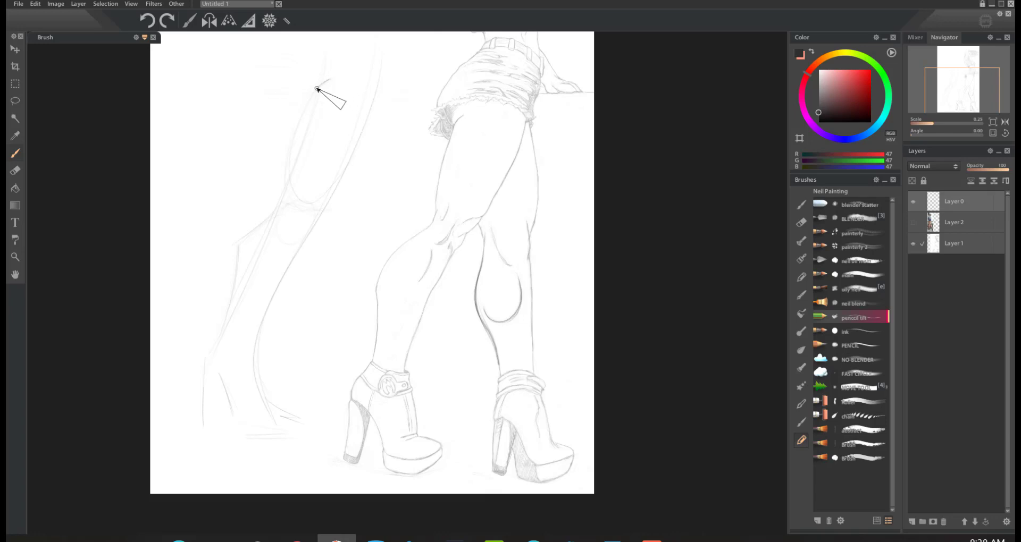
# Step: Darken the new leg's front contour from thigh over the knee to the shin, and its back thigh and calf contour
pyautogui.moveTo(283, 212)
pyautogui.mouseDown()
pyautogui.moveTo(315, 96)
pyautogui.moveTo(331, 77)
pyautogui.moveTo(304, 121)
pyautogui.moveTo(286, 192)
pyautogui.mouseUp()
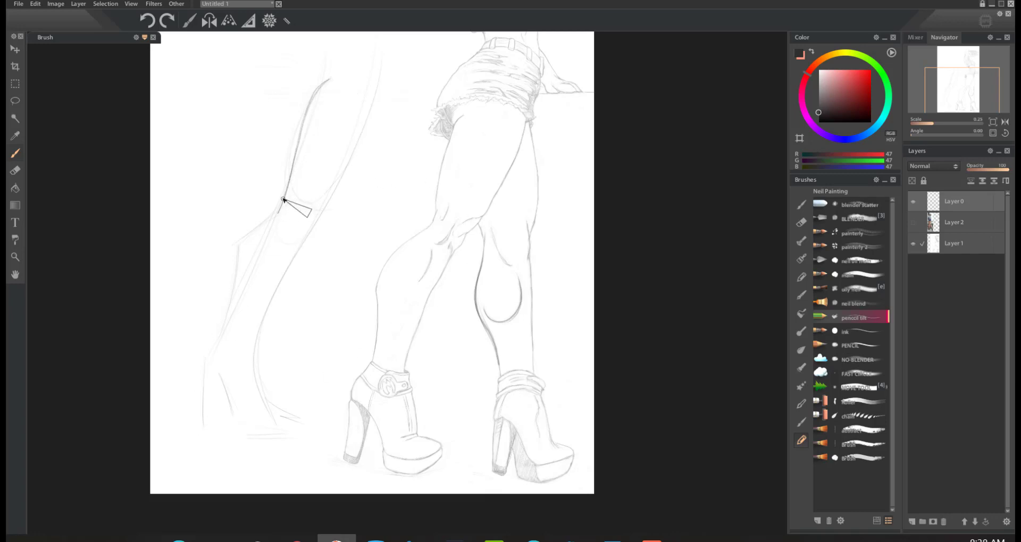
pyautogui.moveTo(284, 197)
pyautogui.mouseDown()
pyautogui.moveTo(267, 224)
pyautogui.moveTo(283, 198)
pyautogui.moveTo(235, 260)
pyautogui.moveTo(235, 293)
pyautogui.moveTo(236, 259)
pyautogui.moveTo(281, 203)
pyautogui.mouseUp()
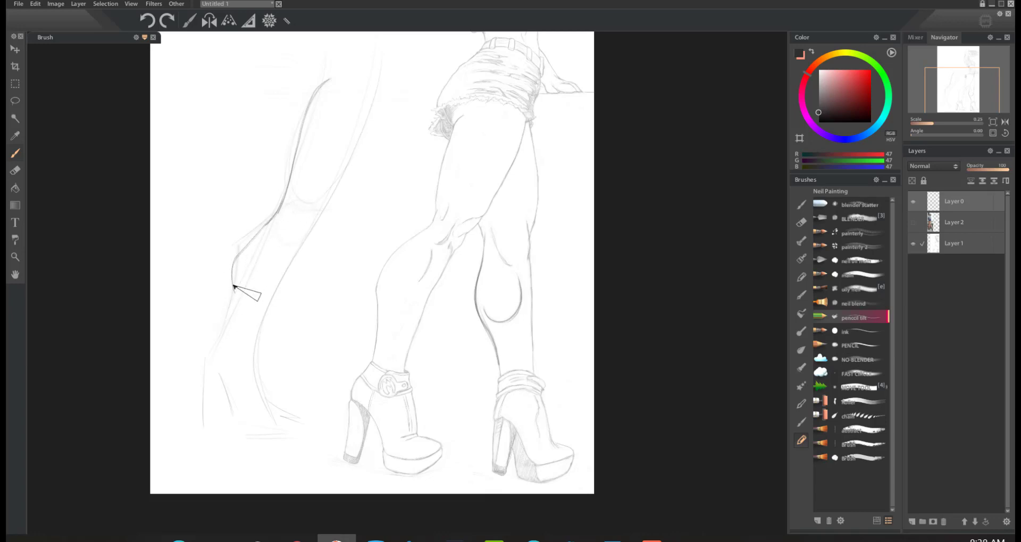
pyautogui.moveTo(233, 291)
pyautogui.mouseDown()
pyautogui.moveTo(228, 333)
pyautogui.moveTo(205, 358)
pyautogui.mouseUp()
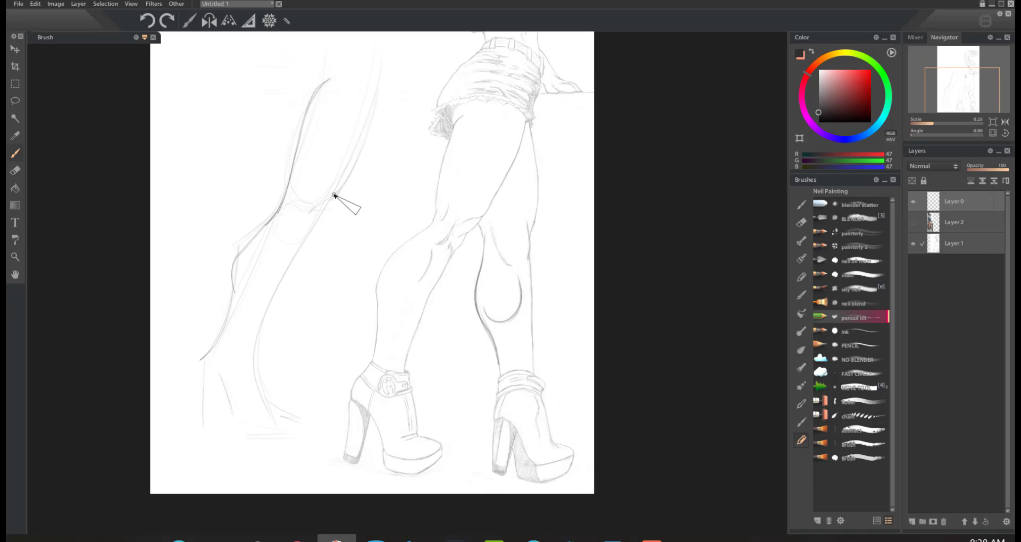
pyautogui.moveTo(369, 126); pyautogui.dragTo(377, 92)
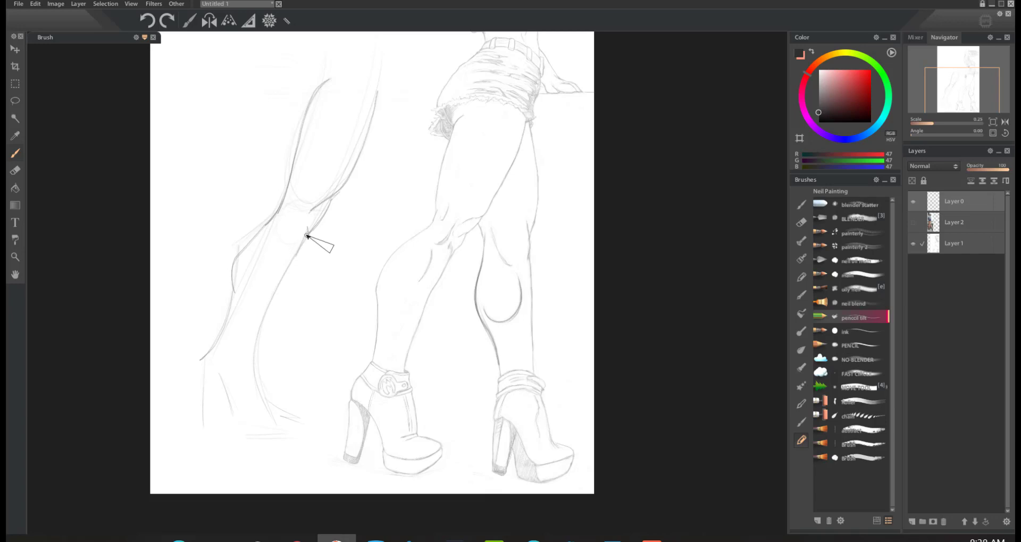
pyautogui.moveTo(297, 260); pyautogui.dragTo(256, 353)
# Step: Select Layer 1 and raise its opacity to full so the original figure sketch is dark again
pyautogui.click(993, 133)
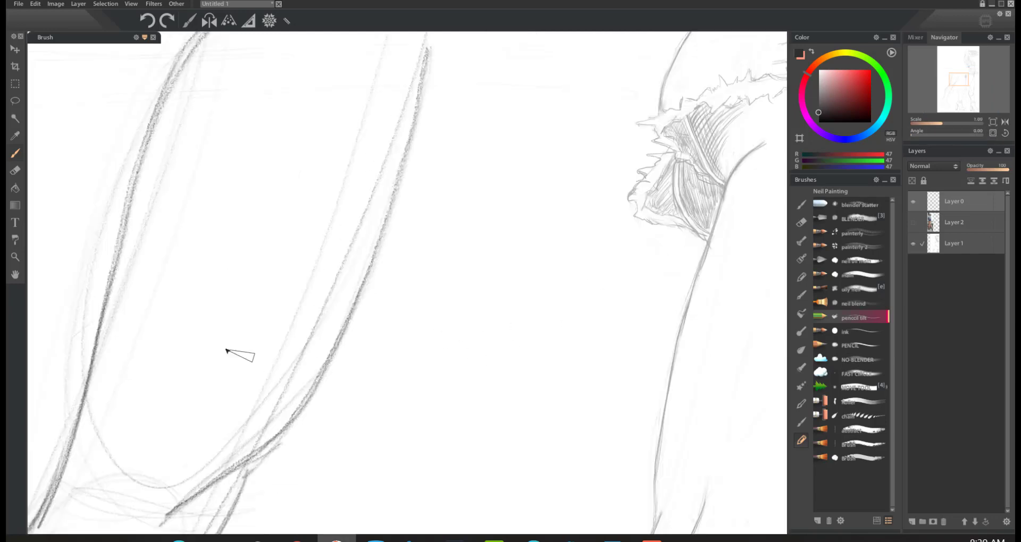
pyautogui.moveTo(961, 81)
pyautogui.mouseDown()
pyautogui.moveTo(954, 102)
pyautogui.moveTo(969, 92)
pyautogui.mouseUp()
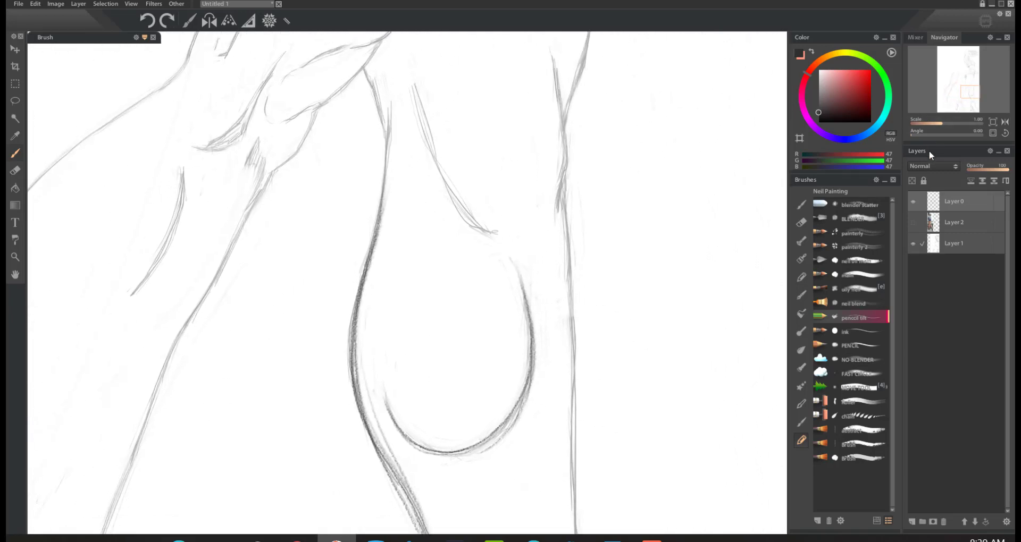
pyautogui.click(950, 247)
pyautogui.moveTo(988, 170); pyautogui.dragTo(1009, 170)
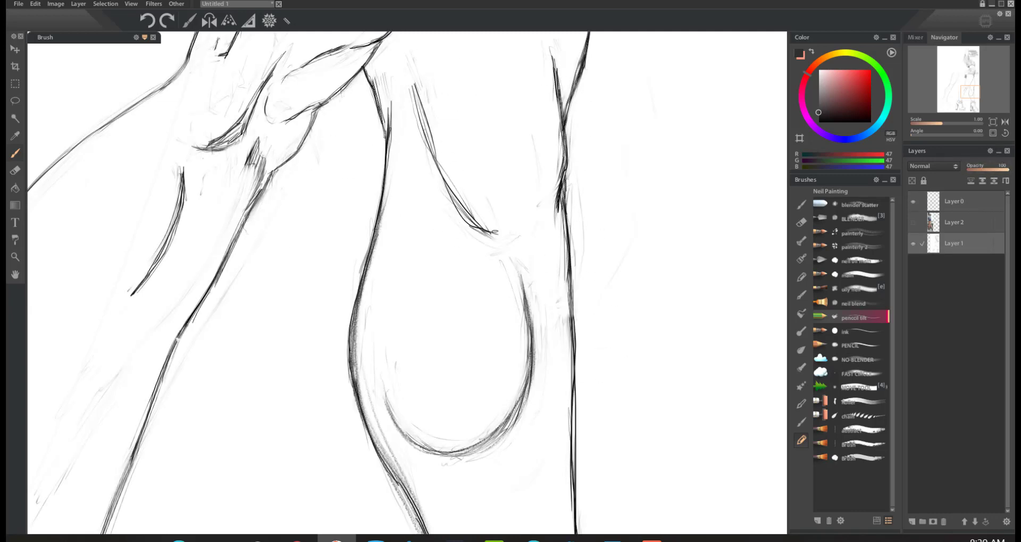
# Step: Select Layer 0 and erase the stray sketch strokes along the new leg's knee, shin and calf contours
pyautogui.moveTo(972, 98)
pyautogui.mouseDown()
pyautogui.moveTo(957, 84)
pyautogui.moveTo(954, 97)
pyautogui.mouseUp()
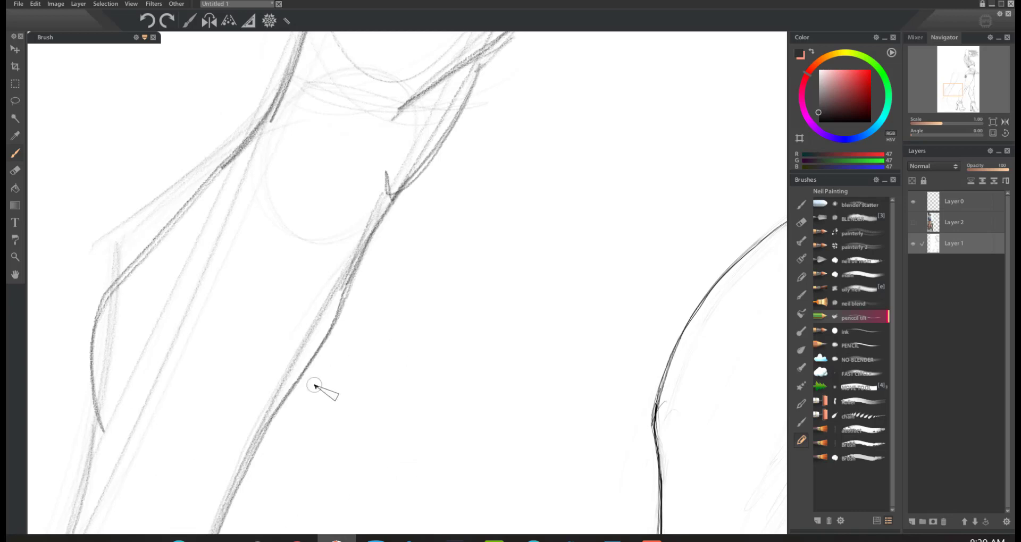
pyautogui.press('e')
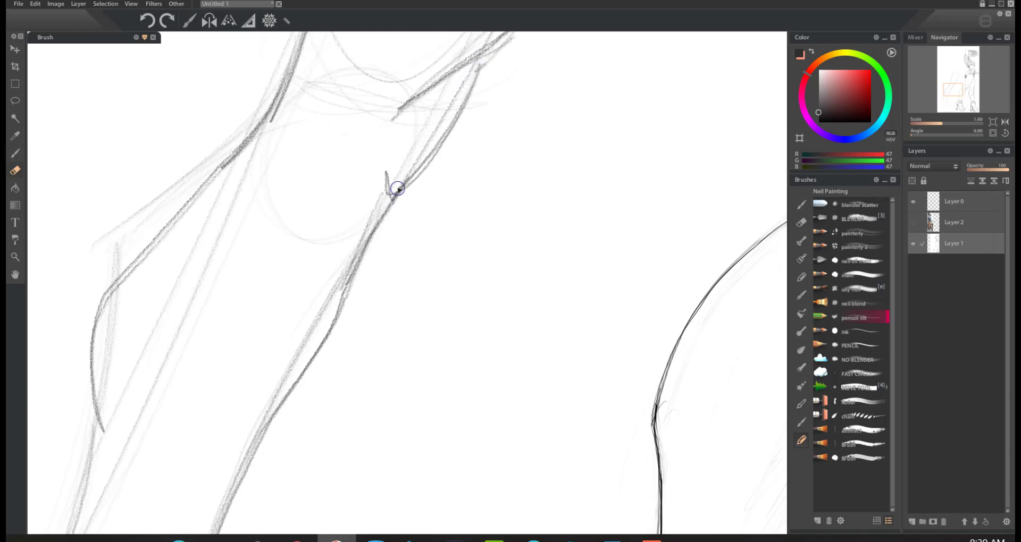
pyautogui.click(952, 193)
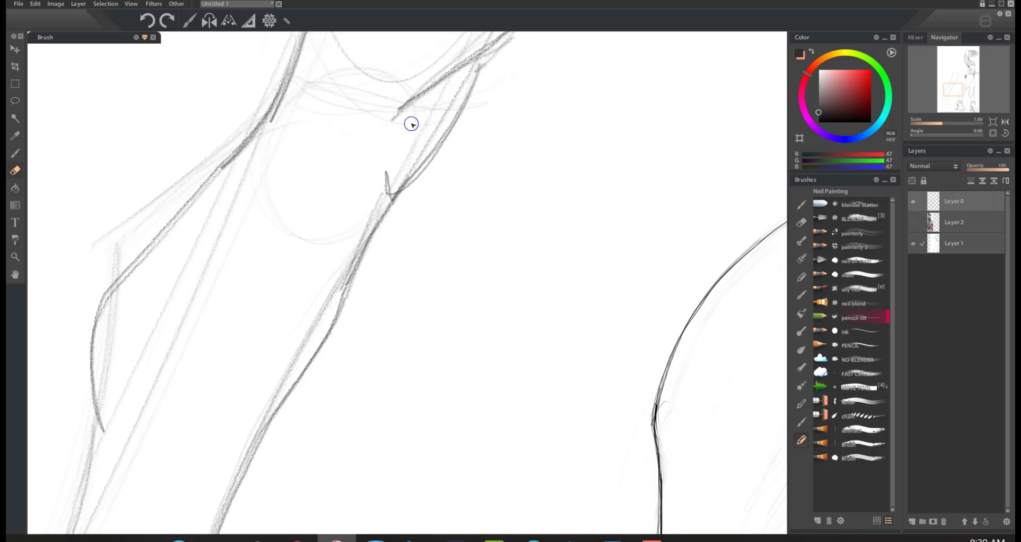
pyautogui.moveTo(411, 124); pyautogui.dragTo(480, 72)
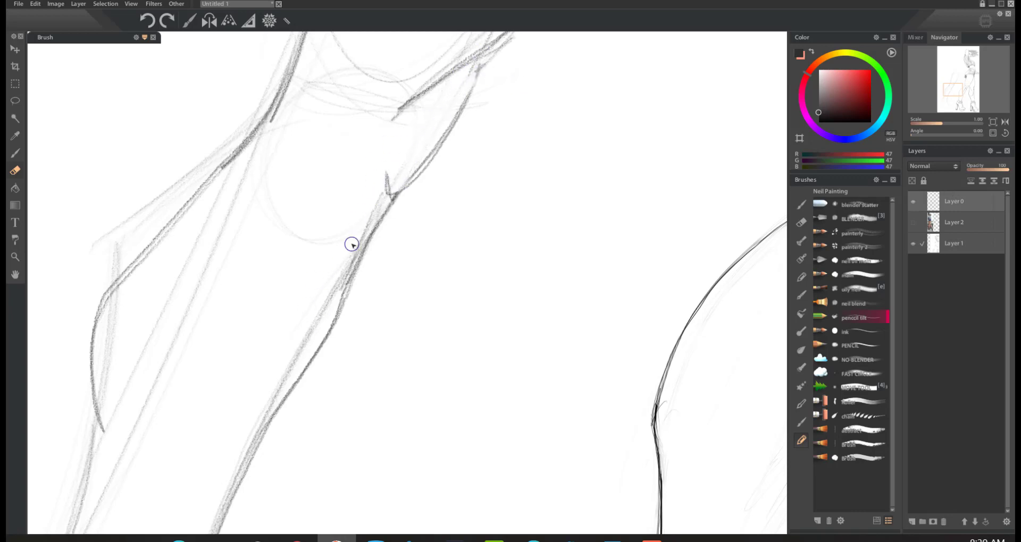
pyautogui.moveTo(351, 244)
pyautogui.mouseDown()
pyautogui.moveTo(342, 289)
pyautogui.moveTo(365, 231)
pyautogui.moveTo(292, 353)
pyautogui.mouseUp()
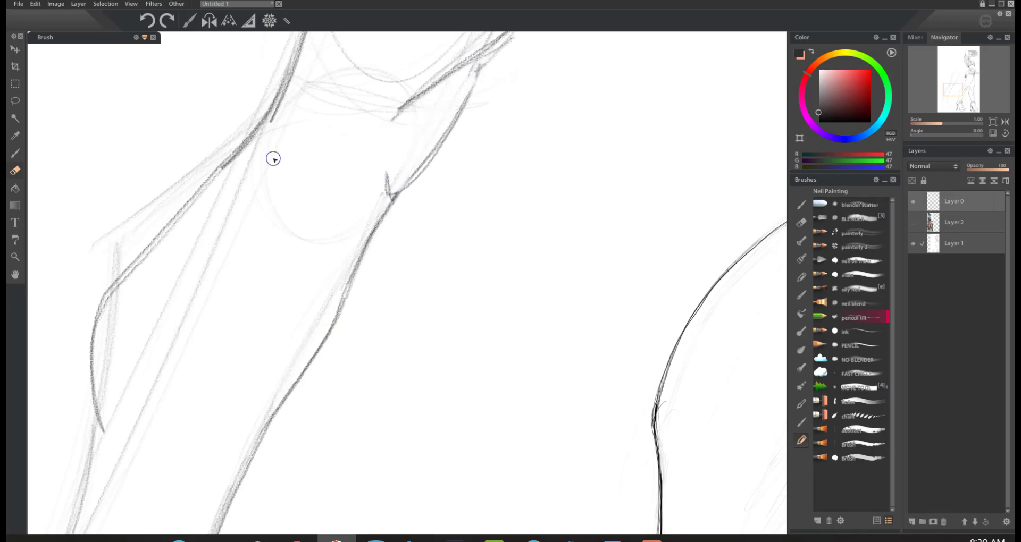
pyautogui.moveTo(273, 159)
pyautogui.mouseDown()
pyautogui.moveTo(242, 148)
pyautogui.moveTo(283, 106)
pyautogui.moveTo(172, 212)
pyautogui.moveTo(139, 262)
pyautogui.moveTo(99, 406)
pyautogui.mouseUp()
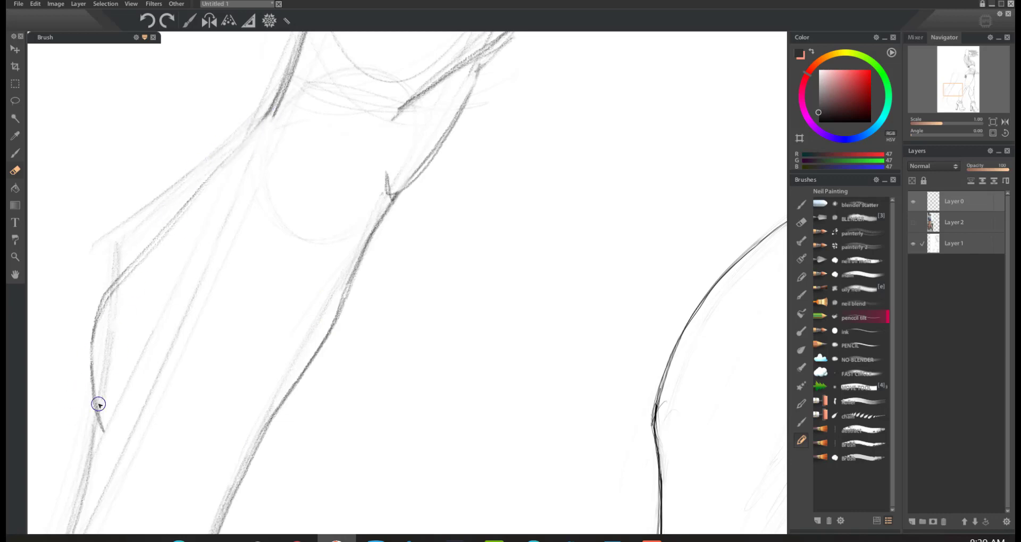
# Step: Fade the whole new leg sketch from thigh to foot with a larger eraser
pyautogui.press('b')
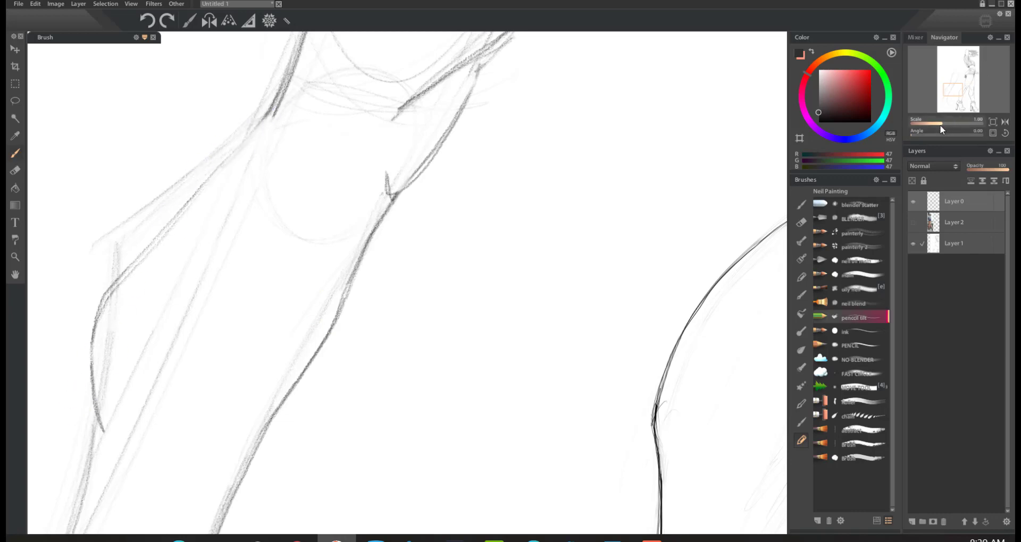
pyautogui.moveTo(940, 126); pyautogui.dragTo(933, 114)
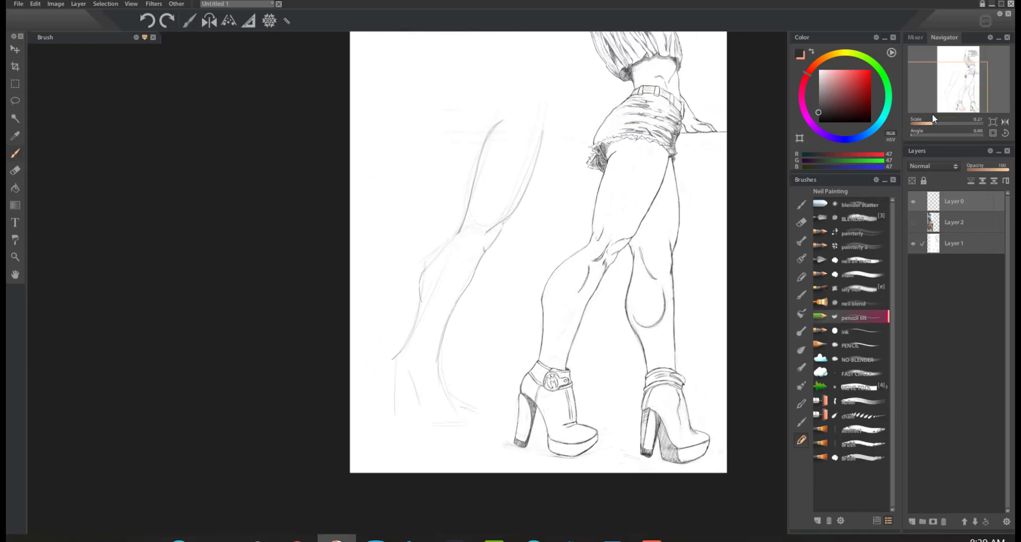
pyautogui.press('e')
pyautogui.press(']')
pyautogui.press(']')
pyautogui.press(']')
pyautogui.press(']')
pyautogui.moveTo(528, 145)
pyautogui.mouseDown()
pyautogui.moveTo(541, 89)
pyautogui.moveTo(423, 261)
pyautogui.moveTo(406, 312)
pyautogui.moveTo(480, 238)
pyautogui.moveTo(540, 208)
pyautogui.moveTo(426, 420)
pyautogui.mouseUp()
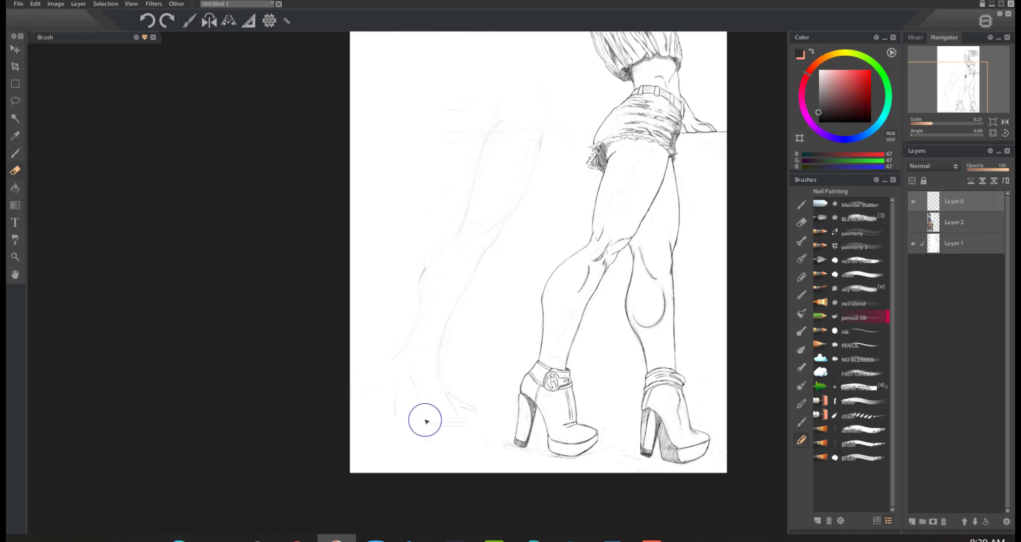
# Step: Redraw the faded leg's back contour from thigh to ankle with the pencil, and refine its front knee contour
pyautogui.press('b')
pyautogui.hotkey('ctrl', 'space')
pyautogui.moveTo(522, 222); pyautogui.dragTo(547, 161)
pyautogui.moveTo(481, 45)
pyautogui.mouseDown()
pyautogui.moveTo(409, 239)
pyautogui.moveTo(397, 265)
pyautogui.moveTo(347, 305)
pyautogui.moveTo(335, 362)
pyautogui.mouseUp()
pyautogui.hotkey('ctrl', 'z')
pyautogui.moveTo(410, 230)
pyautogui.mouseDown()
pyautogui.moveTo(340, 324)
pyautogui.moveTo(335, 391)
pyautogui.moveTo(288, 464)
pyautogui.mouseUp()
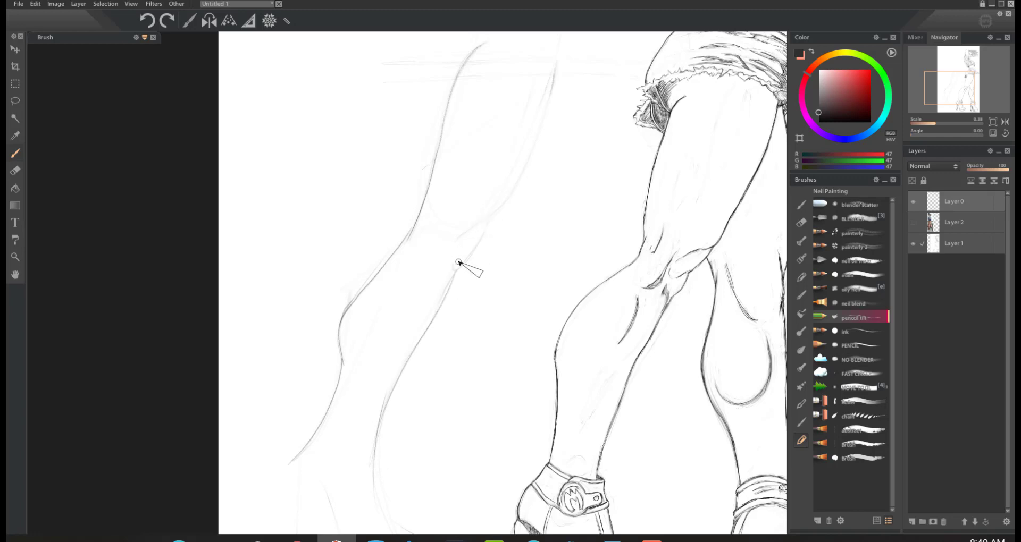
pyautogui.moveTo(454, 273); pyautogui.dragTo(500, 210)
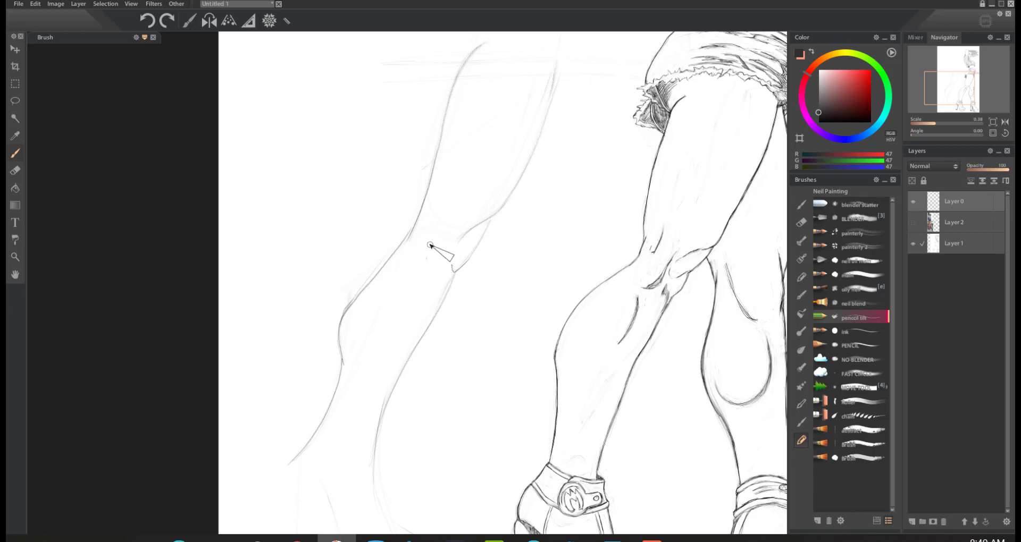
# Step: Erase the new leg's calf contour below the knee and redraw it as a cleaner curve
pyautogui.press('e')
pyautogui.moveTo(412, 255)
pyautogui.mouseDown()
pyautogui.moveTo(340, 319)
pyautogui.moveTo(324, 356)
pyautogui.moveTo(336, 336)
pyautogui.mouseUp()
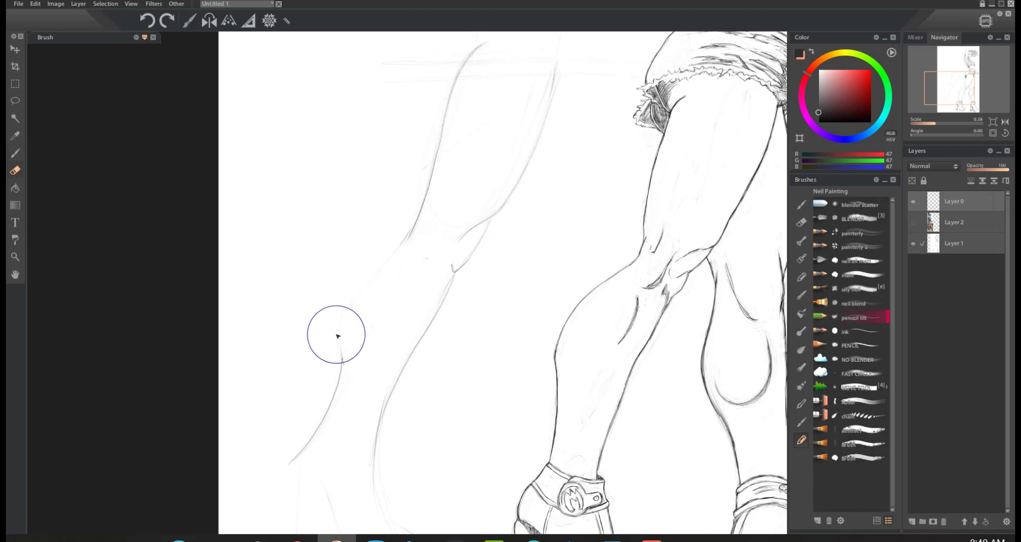
pyautogui.press('b')
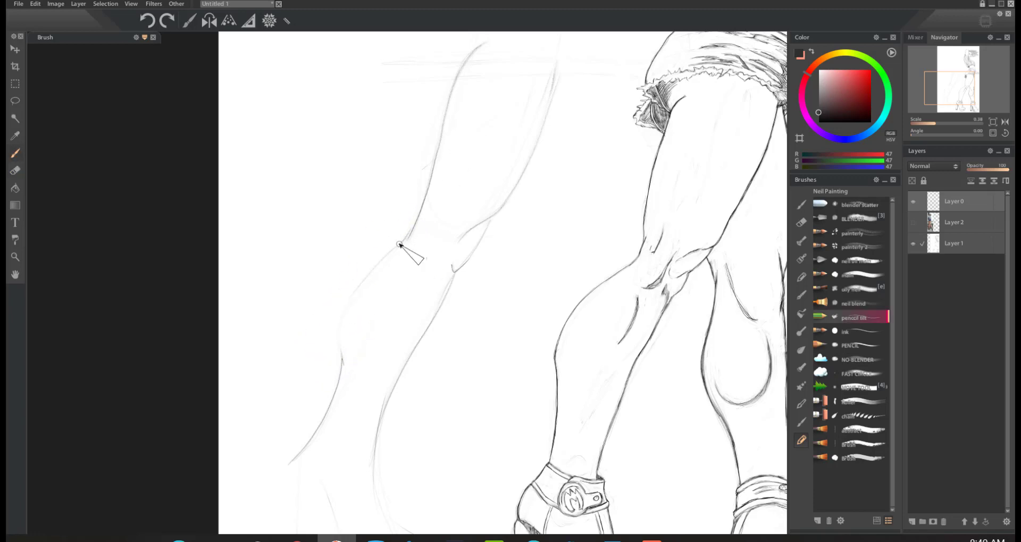
pyautogui.moveTo(393, 250)
pyautogui.mouseDown()
pyautogui.moveTo(337, 311)
pyautogui.moveTo(354, 290)
pyautogui.moveTo(344, 364)
pyautogui.mouseUp()
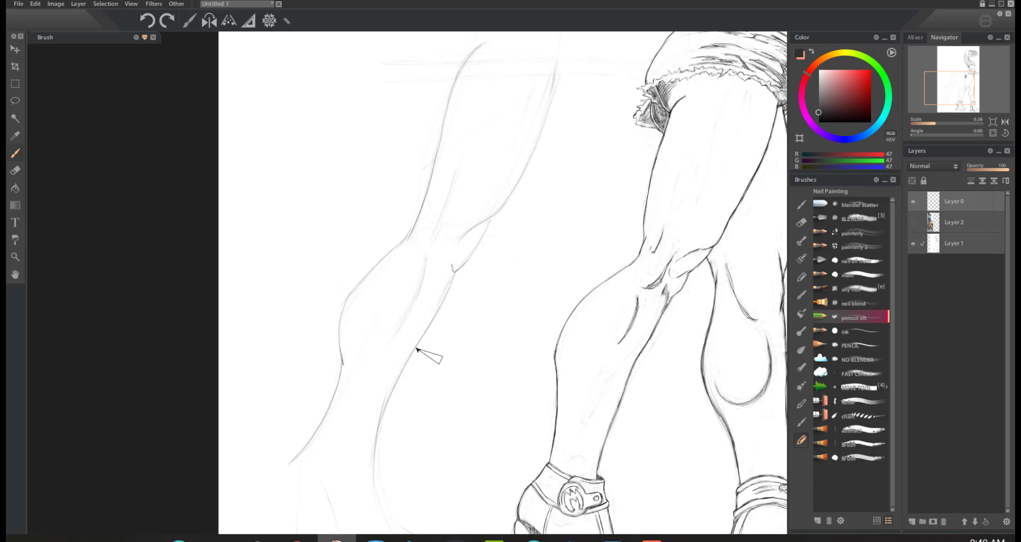
# Step: Sketch a high-heeled shoe on the new leg's foot, with the heel block, arch, sole and pointed toe
pyautogui.click(993, 134)
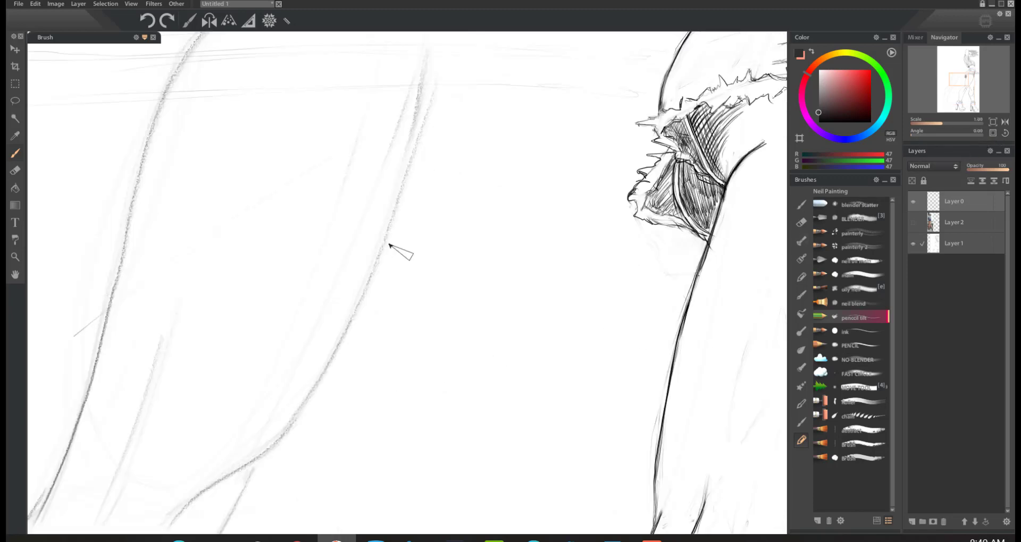
pyautogui.press('e')
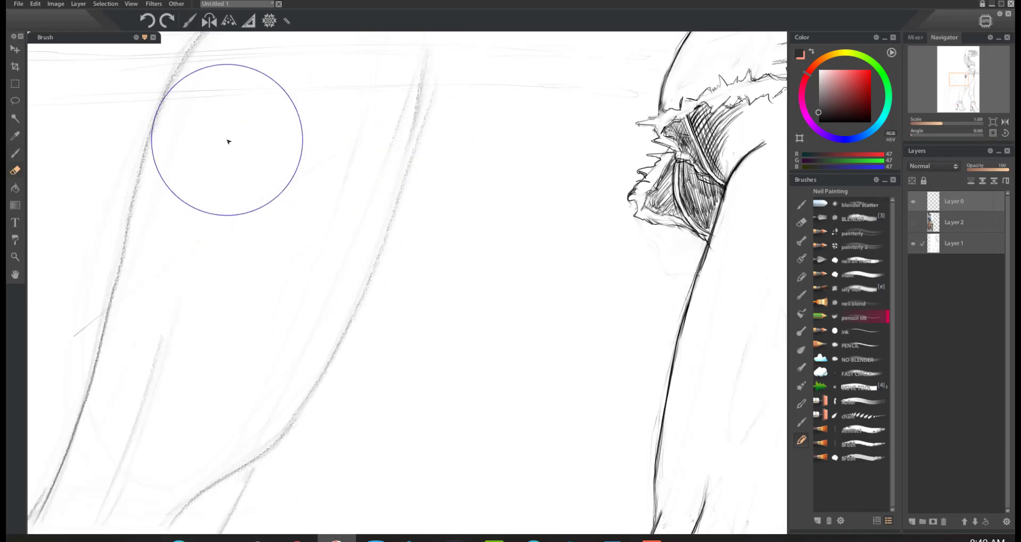
pyautogui.press('b')
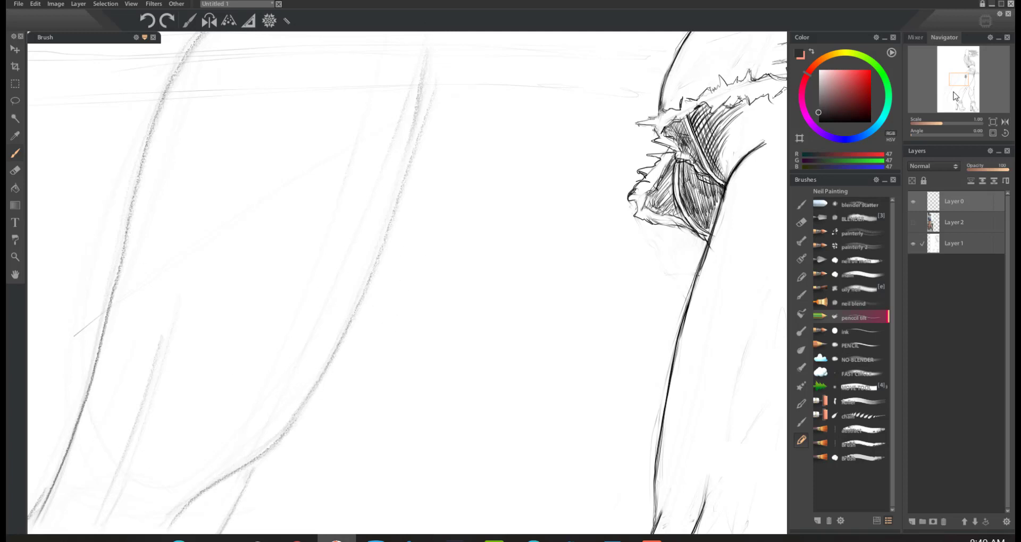
pyautogui.moveTo(961, 82); pyautogui.dragTo(954, 84)
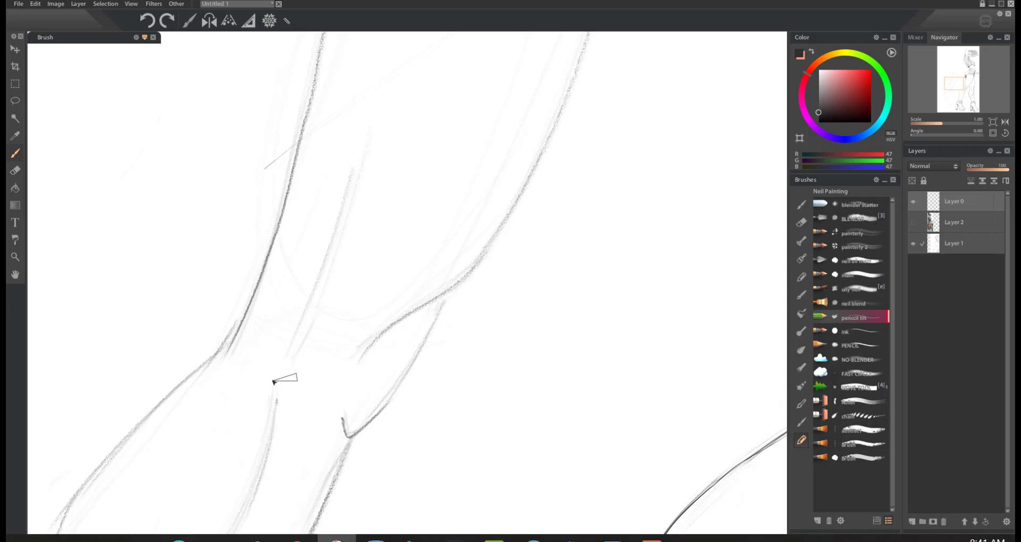
pyautogui.click(994, 121)
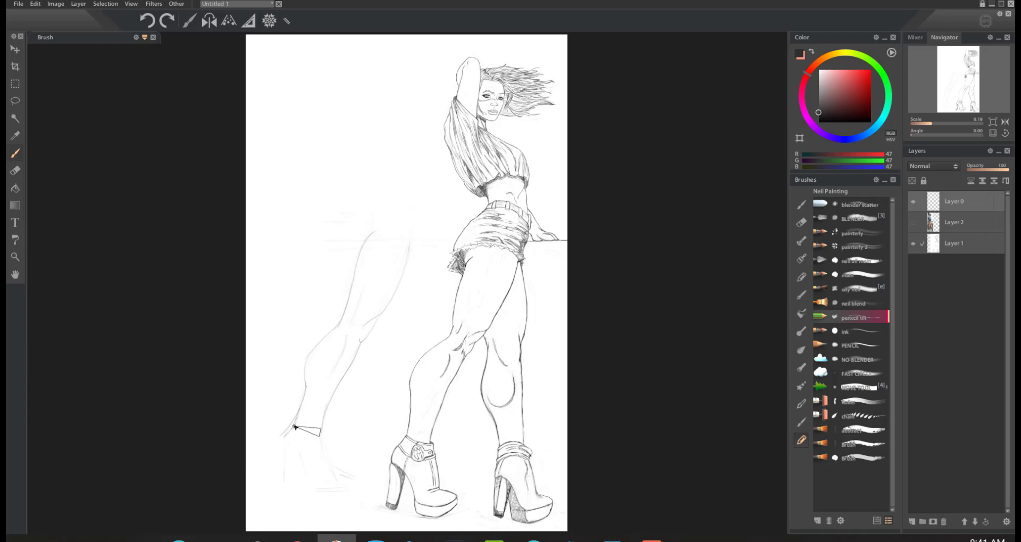
pyautogui.moveTo(278, 436); pyautogui.dragTo(277, 483)
pyautogui.moveTo(321, 440)
pyautogui.mouseDown()
pyautogui.moveTo(316, 413)
pyautogui.moveTo(336, 478)
pyautogui.moveTo(328, 471)
pyautogui.moveTo(342, 478)
pyautogui.moveTo(326, 463)
pyautogui.mouseUp()
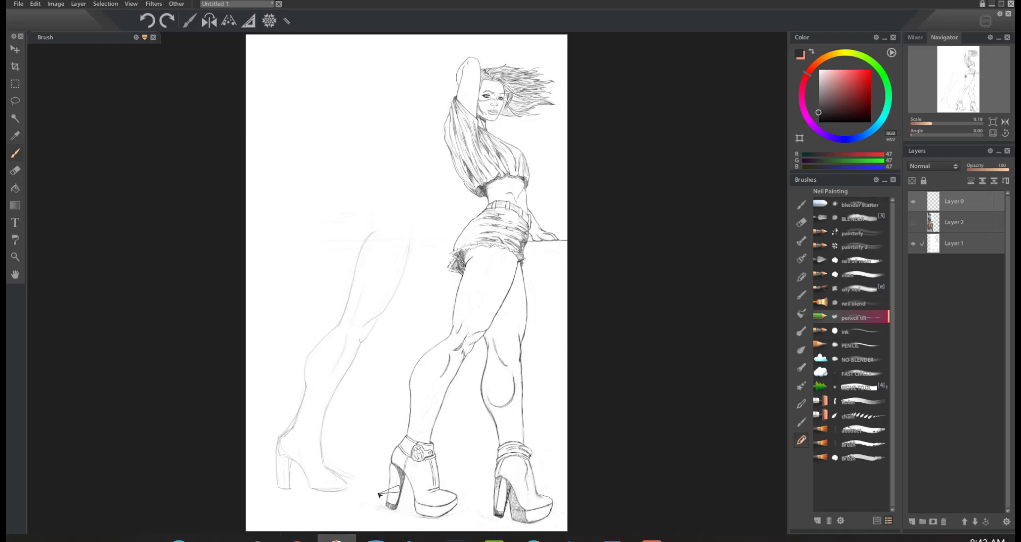
# Step: Try the back contour of the heel as dark angled strokes in the blank space beside the shoe, and undo the last ones
pyautogui.click(993, 133)
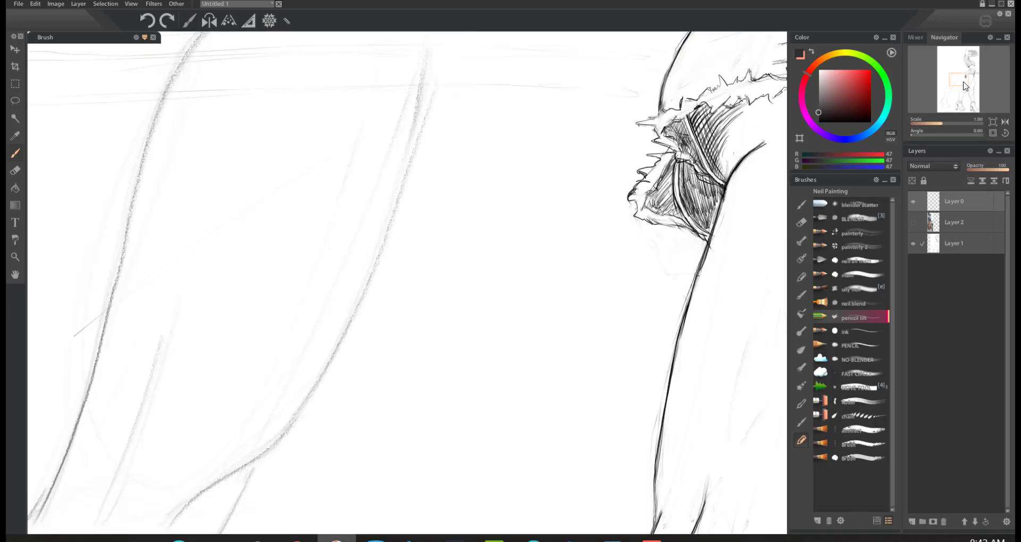
pyautogui.click(949, 101)
pyautogui.moveTo(949, 101); pyautogui.dragTo(937, 102)
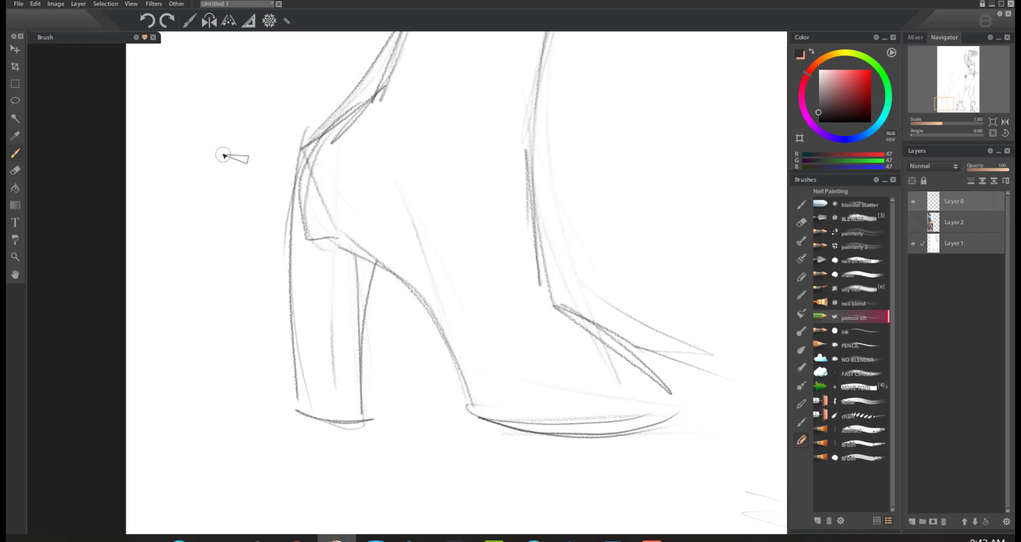
pyautogui.moveTo(219, 183)
pyautogui.mouseDown()
pyautogui.moveTo(231, 143)
pyautogui.moveTo(213, 237)
pyautogui.mouseUp()
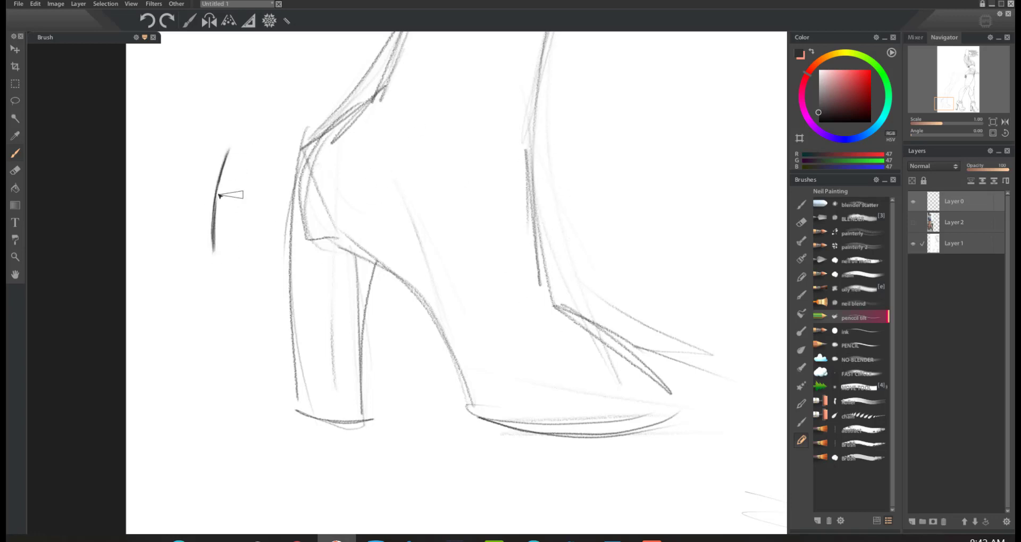
pyautogui.moveTo(230, 150); pyautogui.dragTo(317, 69)
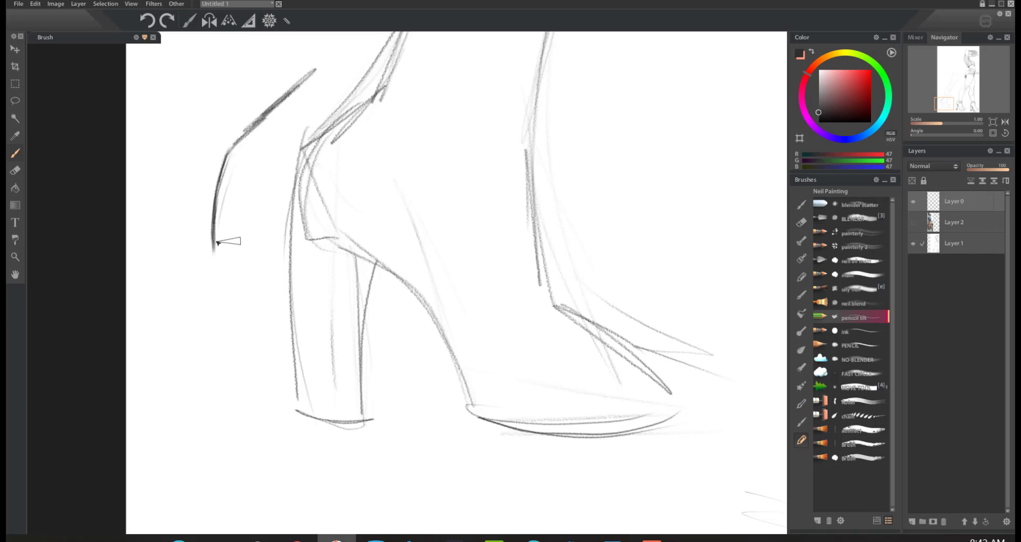
pyautogui.moveTo(215, 256)
pyautogui.mouseDown()
pyautogui.moveTo(260, 341)
pyautogui.moveTo(230, 199)
pyautogui.mouseUp()
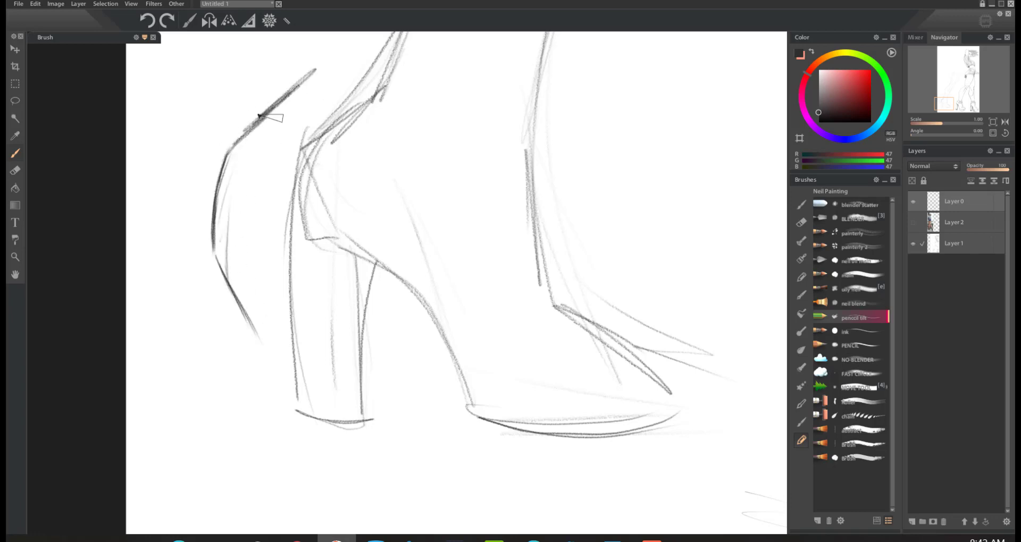
pyautogui.hotkey('ctrl', 'z')
pyautogui.hotkey('ctrl', 'z')
pyautogui.hotkey('ctrl', 'z')
pyautogui.hotkey('ctrl', 'z')
pyautogui.hotkey('ctrl', 'z')
pyautogui.hotkey('ctrl', 'z')
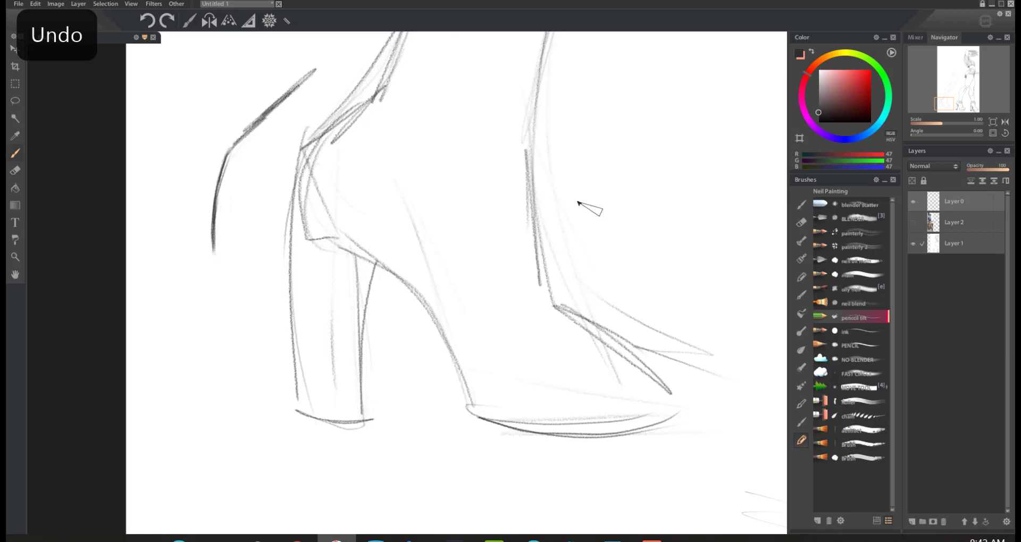
# Step: Erase the practice strokes beside the heel and lighten the shoe sketch with a medium-sized eraser
pyautogui.press('e')
pyautogui.press(']')
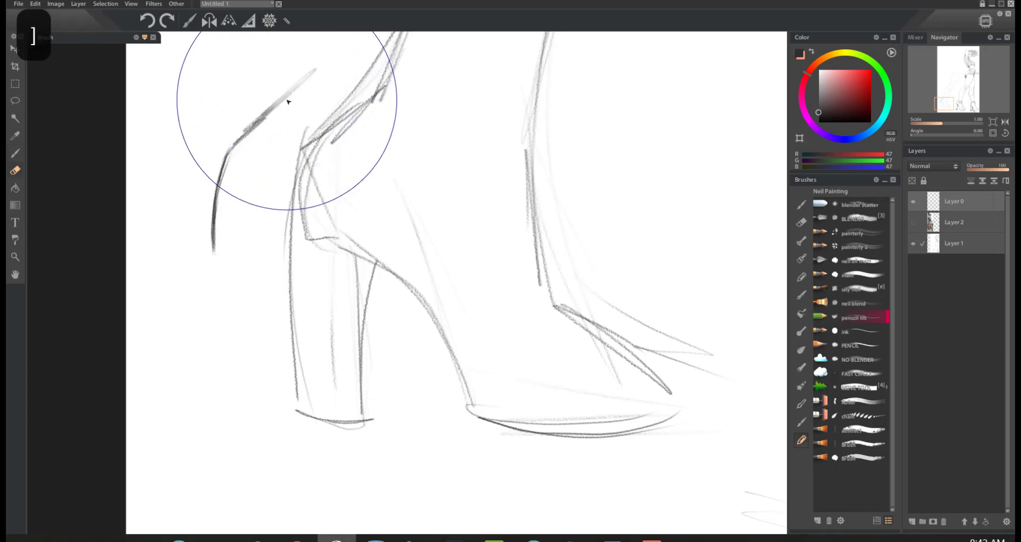
pyautogui.press('[')
pyautogui.press('[')
pyautogui.press('[')
pyautogui.moveTo(285, 96); pyautogui.dragTo(199, 250)
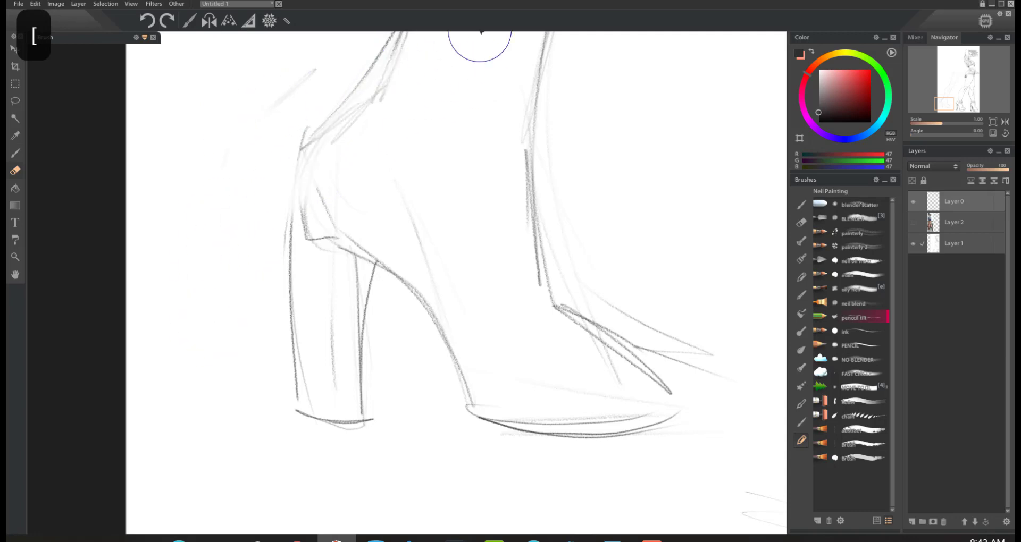
pyautogui.moveTo(538, 76)
pyautogui.mouseDown()
pyautogui.moveTo(426, 276)
pyautogui.moveTo(519, 424)
pyautogui.moveTo(643, 433)
pyautogui.mouseUp()
# Step: Redraw the shoe's outline in darker pencil over the faded sketch, covering ankle, heel block, arch, sole, toe and heel tip
pyautogui.press('b')
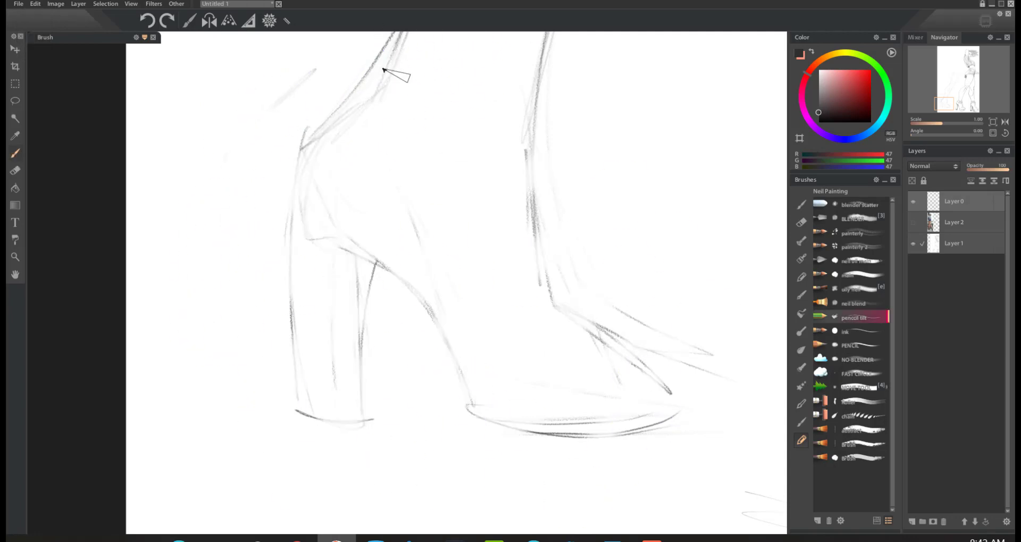
pyautogui.moveTo(397, 42); pyautogui.dragTo(302, 149)
pyautogui.moveTo(381, 84)
pyautogui.mouseDown()
pyautogui.moveTo(310, 143)
pyautogui.moveTo(293, 222)
pyautogui.moveTo(302, 415)
pyautogui.mouseUp()
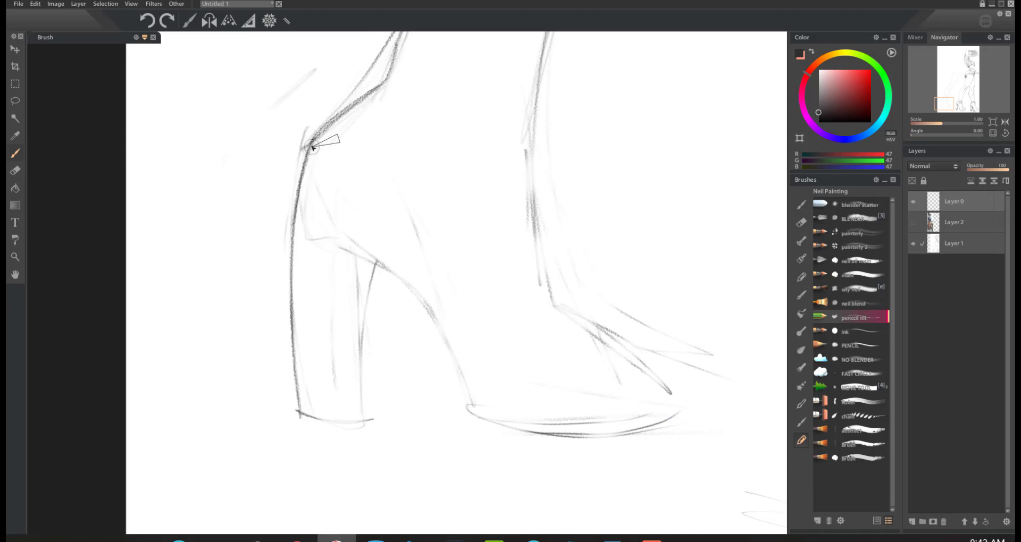
pyautogui.moveTo(310, 177)
pyautogui.mouseDown()
pyautogui.moveTo(318, 207)
pyautogui.moveTo(370, 263)
pyautogui.moveTo(408, 284)
pyautogui.moveTo(476, 420)
pyautogui.moveTo(557, 440)
pyautogui.moveTo(652, 432)
pyautogui.moveTo(692, 411)
pyautogui.mouseUp()
pyautogui.moveTo(599, 312); pyautogui.dragTo(673, 394)
pyautogui.moveTo(552, 290)
pyautogui.mouseDown()
pyautogui.moveTo(527, 149)
pyautogui.moveTo(534, 170)
pyautogui.mouseUp()
pyautogui.moveTo(378, 259)
pyautogui.mouseDown()
pyautogui.moveTo(356, 362)
pyautogui.moveTo(365, 416)
pyautogui.mouseUp()
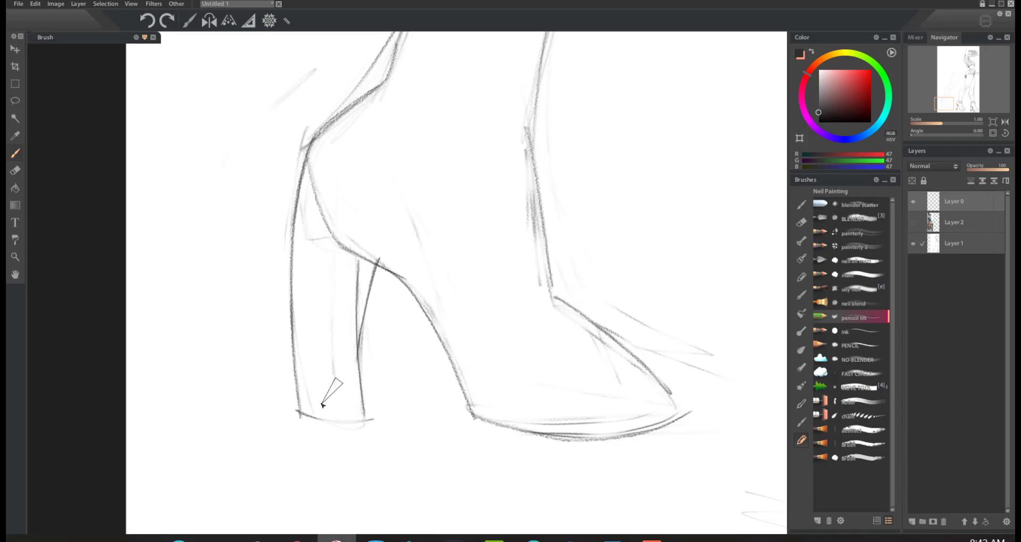
pyautogui.moveTo(300, 406); pyautogui.dragTo(363, 410)
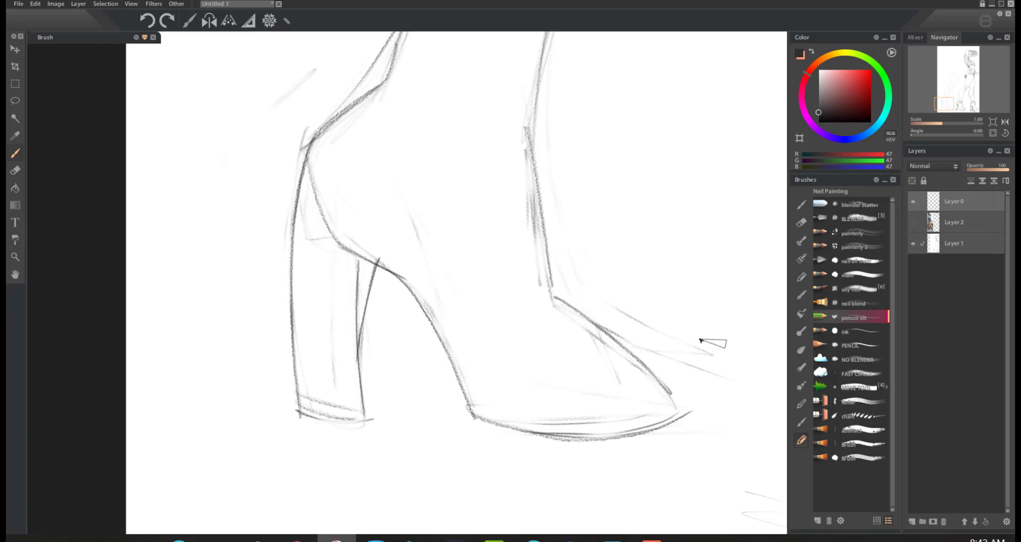
# Step: Fade the frayed back hem, inner folds and upper thigh contour of the figure's shorts with a large eraser
pyautogui.click(993, 133)
pyautogui.click(993, 122)
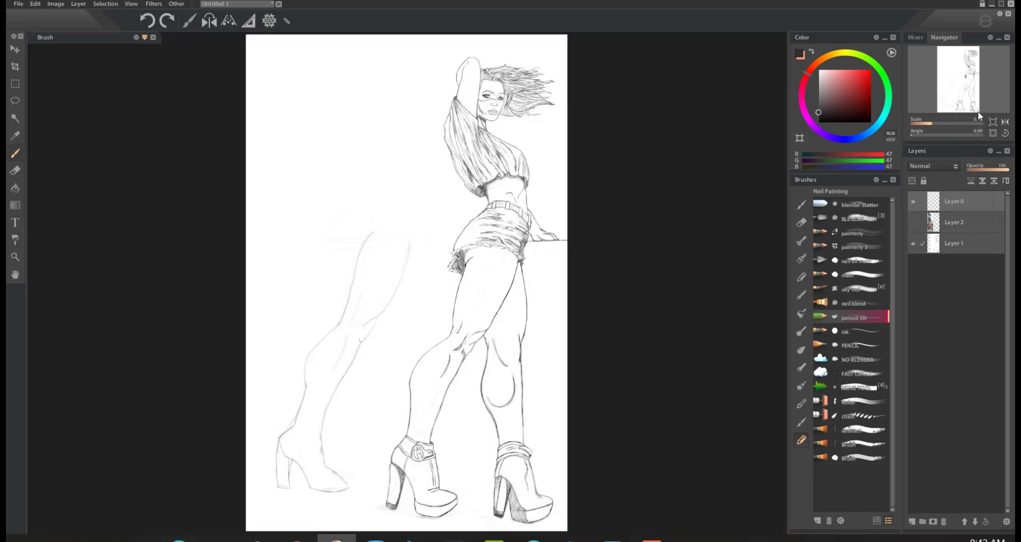
pyautogui.click(993, 134)
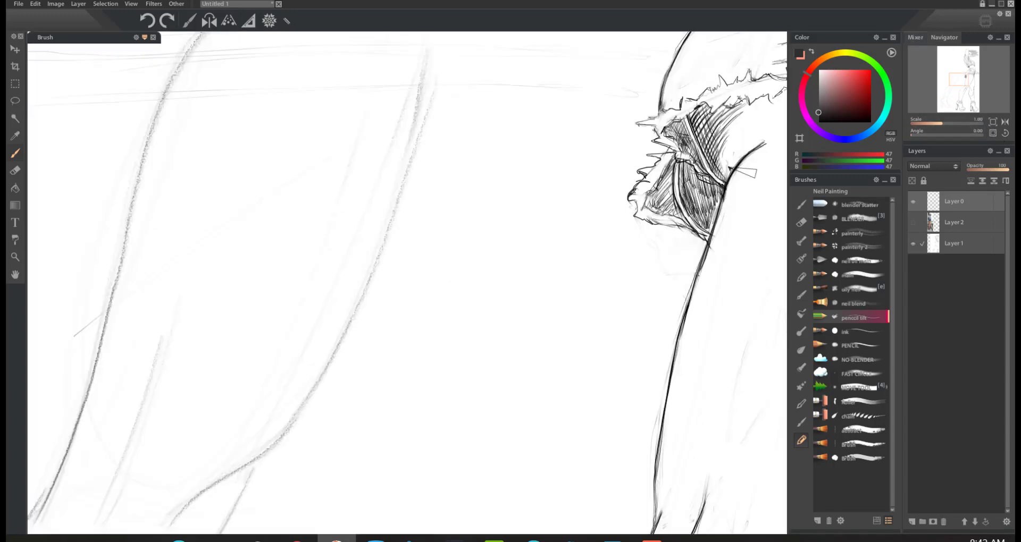
pyautogui.moveTo(960, 91); pyautogui.dragTo(959, 77)
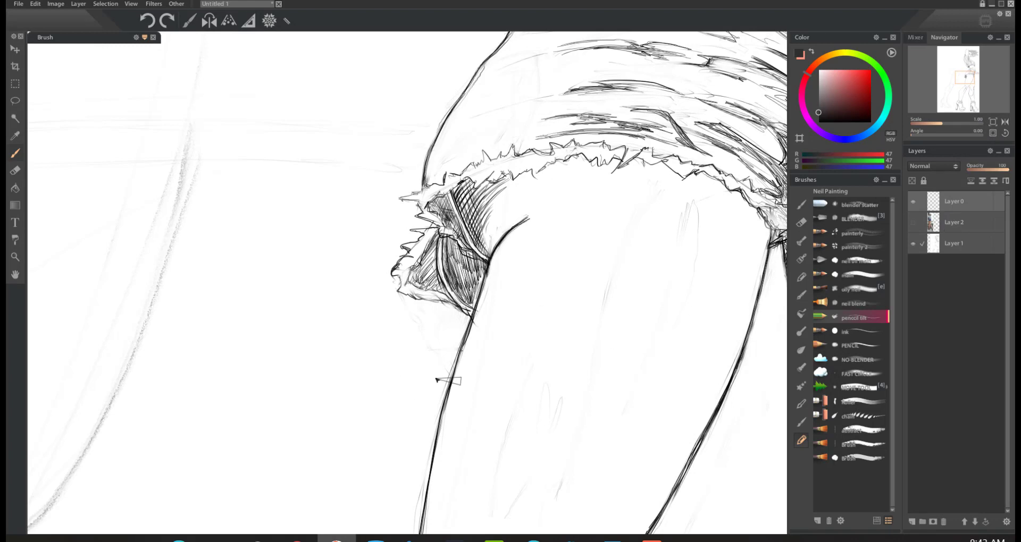
pyautogui.press('e')
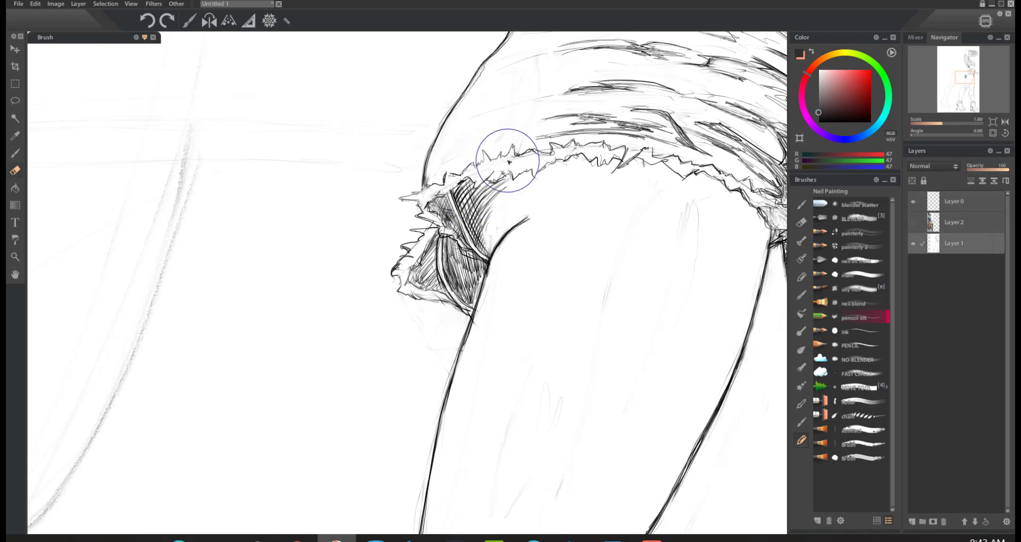
pyautogui.moveTo(446, 232); pyautogui.dragTo(464, 199)
pyautogui.moveTo(538, 147)
pyautogui.mouseDown()
pyautogui.moveTo(470, 242)
pyautogui.moveTo(440, 302)
pyautogui.moveTo(499, 159)
pyautogui.moveTo(425, 328)
pyautogui.moveTo(454, 250)
pyautogui.moveTo(497, 215)
pyautogui.moveTo(458, 389)
pyautogui.mouseUp()
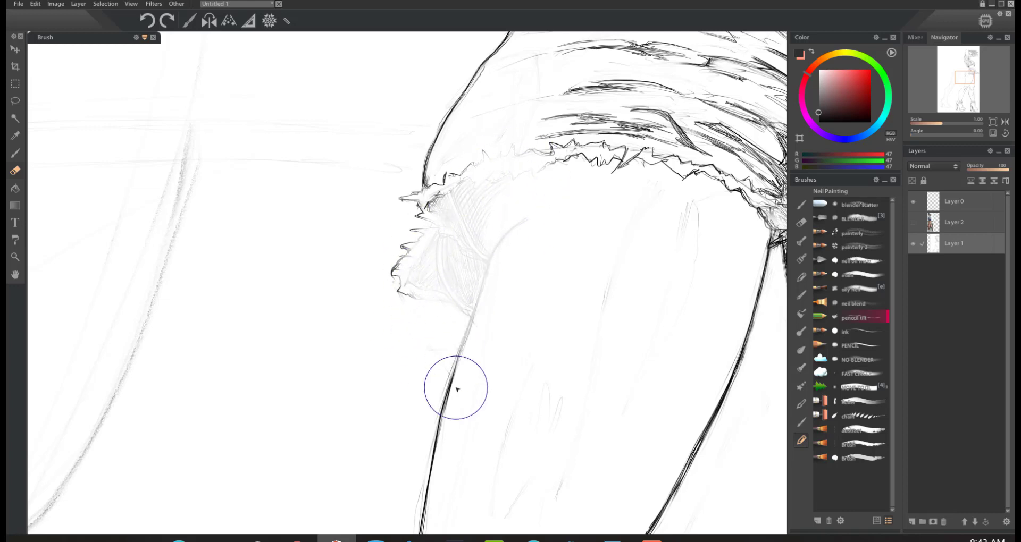
# Step: Redraw the upper thigh contour, frayed hem edge and crossing fold lines in pencil over the faded area
pyautogui.press('e')
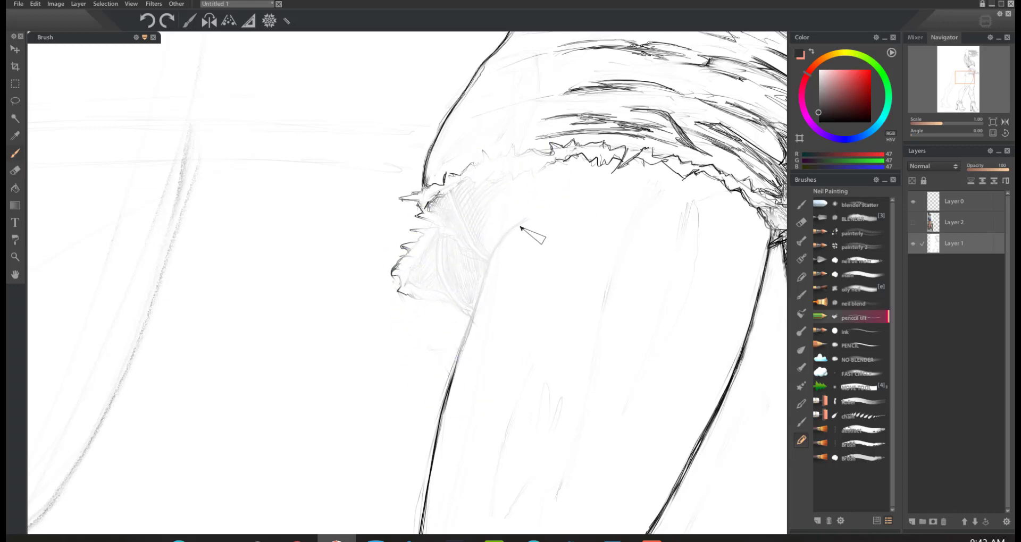
pyautogui.moveTo(524, 220)
pyautogui.mouseDown()
pyautogui.moveTo(494, 251)
pyautogui.moveTo(462, 316)
pyautogui.mouseUp()
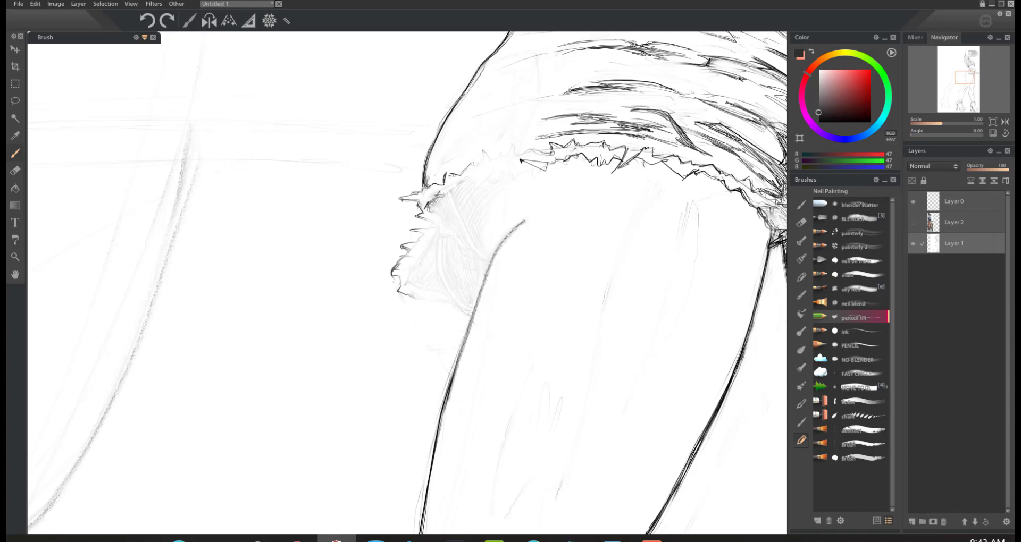
pyautogui.moveTo(520, 162)
pyautogui.mouseDown()
pyautogui.moveTo(511, 177)
pyautogui.moveTo(444, 190)
pyautogui.moveTo(454, 234)
pyautogui.moveTo(476, 253)
pyautogui.mouseUp()
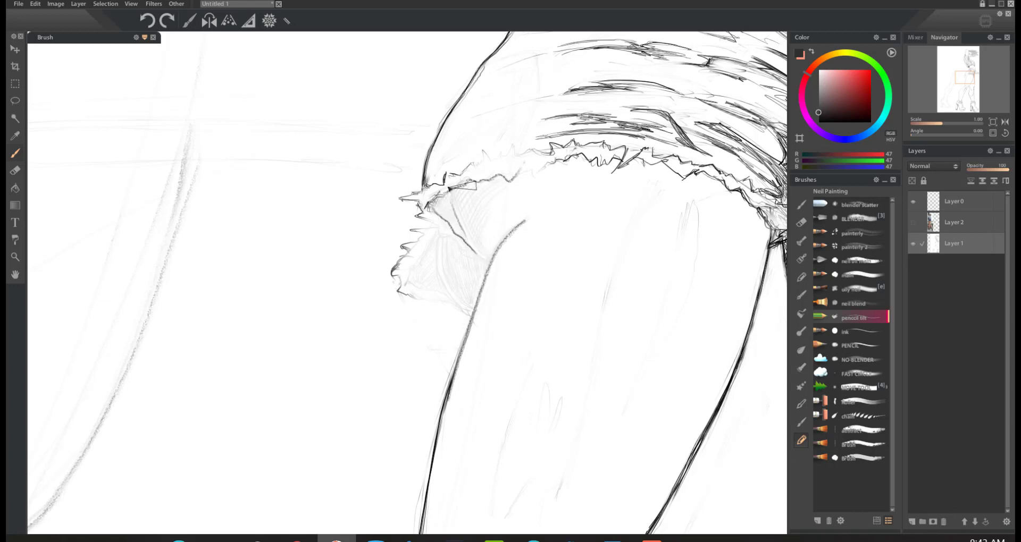
pyautogui.moveTo(449, 194); pyautogui.dragTo(488, 267)
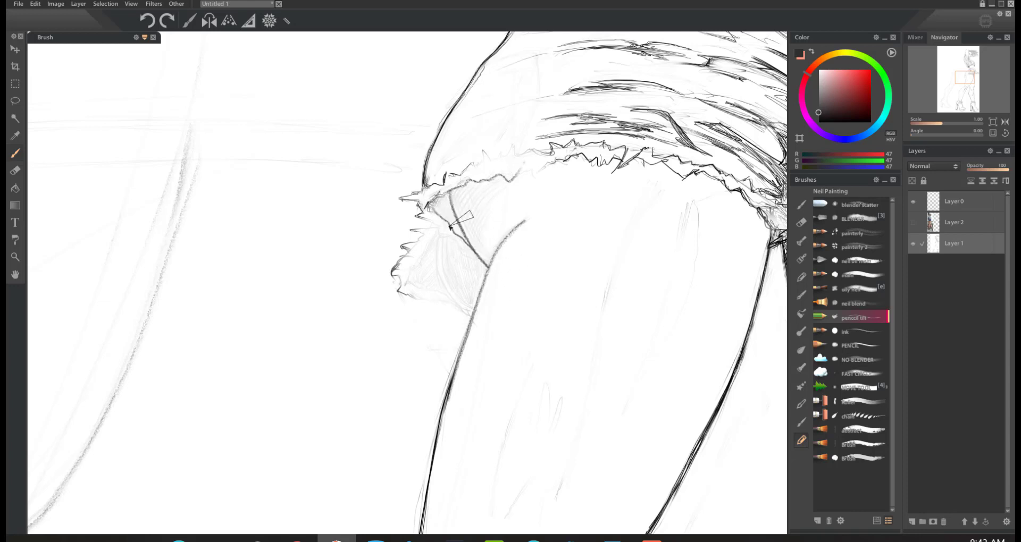
pyautogui.moveTo(441, 236)
pyautogui.mouseDown()
pyautogui.moveTo(439, 260)
pyautogui.moveTo(472, 319)
pyautogui.mouseUp()
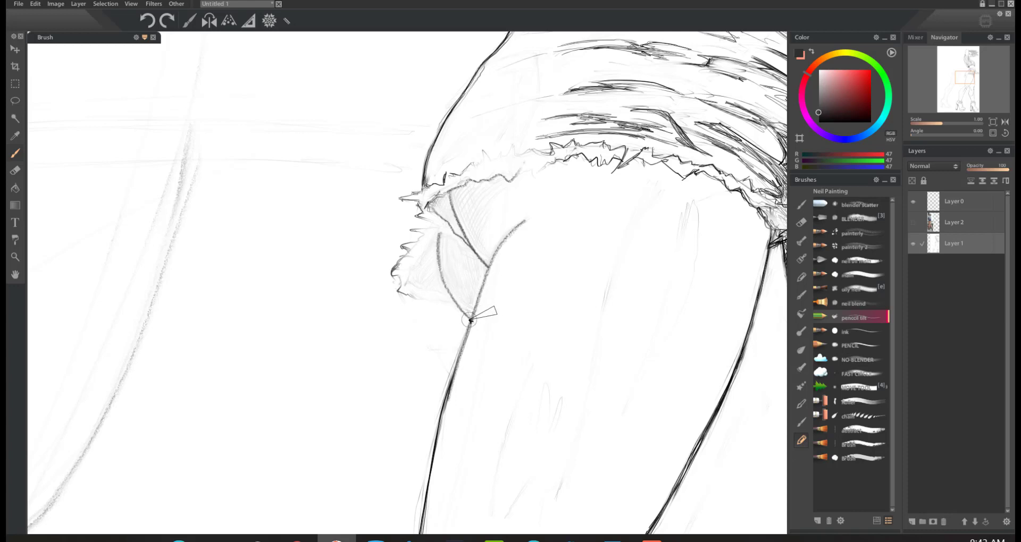
# Step: Hatch the folds inside the back hem with close pencil strokes, shading the lower flap and the small upper wedge
pyautogui.moveTo(465, 240)
pyautogui.mouseDown()
pyautogui.moveTo(423, 217)
pyautogui.moveTo(453, 238)
pyautogui.moveTo(439, 236)
pyautogui.moveTo(418, 288)
pyautogui.mouseUp()
pyautogui.moveTo(436, 246); pyautogui.dragTo(437, 293)
pyautogui.moveTo(427, 254); pyautogui.dragTo(428, 293)
pyautogui.moveTo(420, 263); pyautogui.dragTo(425, 292)
pyautogui.moveTo(450, 192)
pyautogui.mouseDown()
pyautogui.moveTo(433, 201)
pyautogui.moveTo(460, 237)
pyautogui.moveTo(446, 218)
pyautogui.mouseUp()
pyautogui.moveTo(488, 267)
pyautogui.mouseDown()
pyautogui.moveTo(463, 241)
pyautogui.moveTo(481, 293)
pyautogui.moveTo(450, 237)
pyautogui.moveTo(479, 314)
pyautogui.moveTo(446, 239)
pyautogui.moveTo(475, 315)
pyautogui.moveTo(452, 233)
pyautogui.mouseUp()
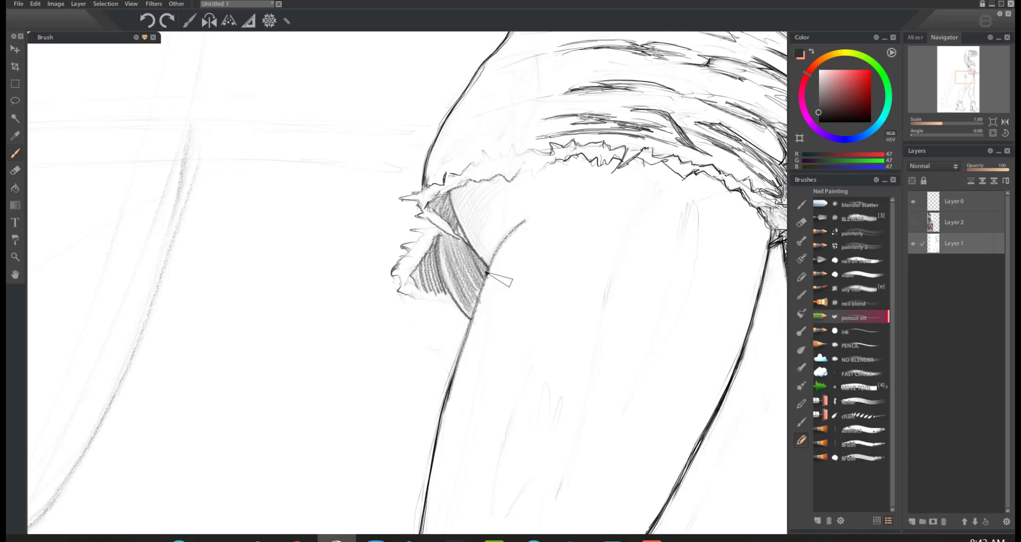
# Step: Try separate slanted and fanned pencil strokes in the blank space beside the back hem, and undo them all
pyautogui.moveTo(377, 210); pyautogui.dragTo(339, 346)
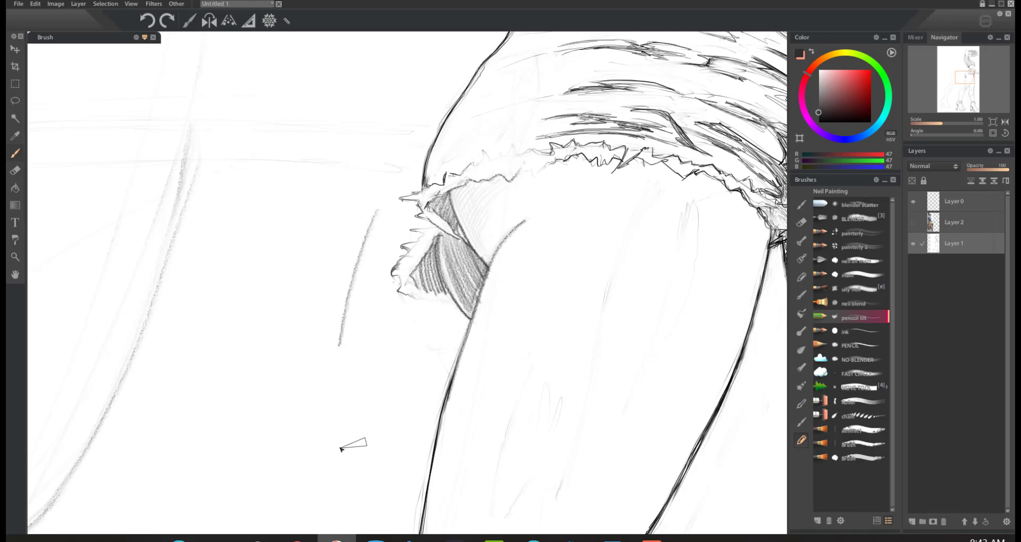
pyautogui.hotkey('ctrl', 'z')
pyautogui.moveTo(374, 229); pyautogui.dragTo(329, 330)
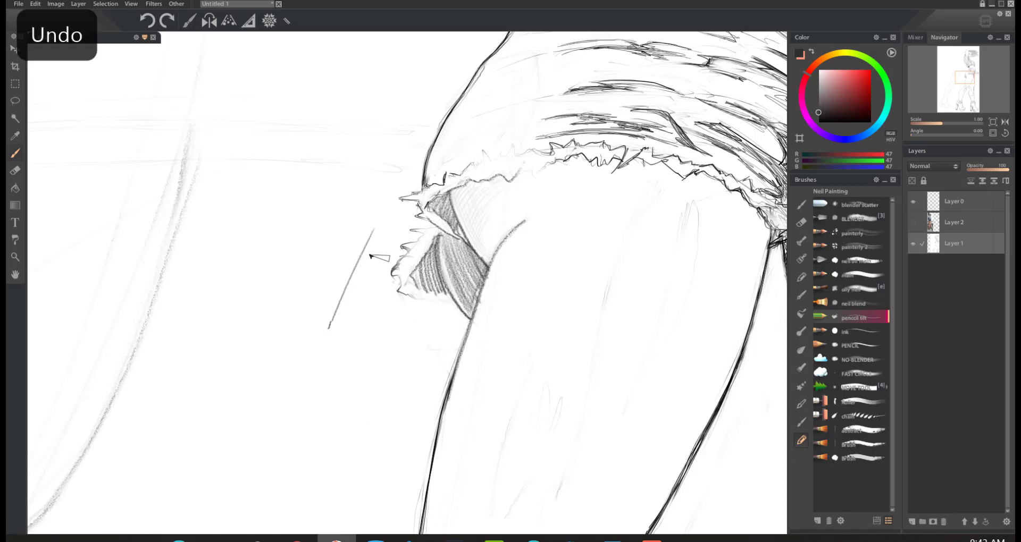
pyautogui.moveTo(372, 249)
pyautogui.mouseDown()
pyautogui.moveTo(333, 348)
pyautogui.moveTo(338, 374)
pyautogui.mouseUp()
pyautogui.moveTo(381, 266); pyautogui.dragTo(346, 378)
pyautogui.moveTo(379, 287); pyautogui.dragTo(371, 361)
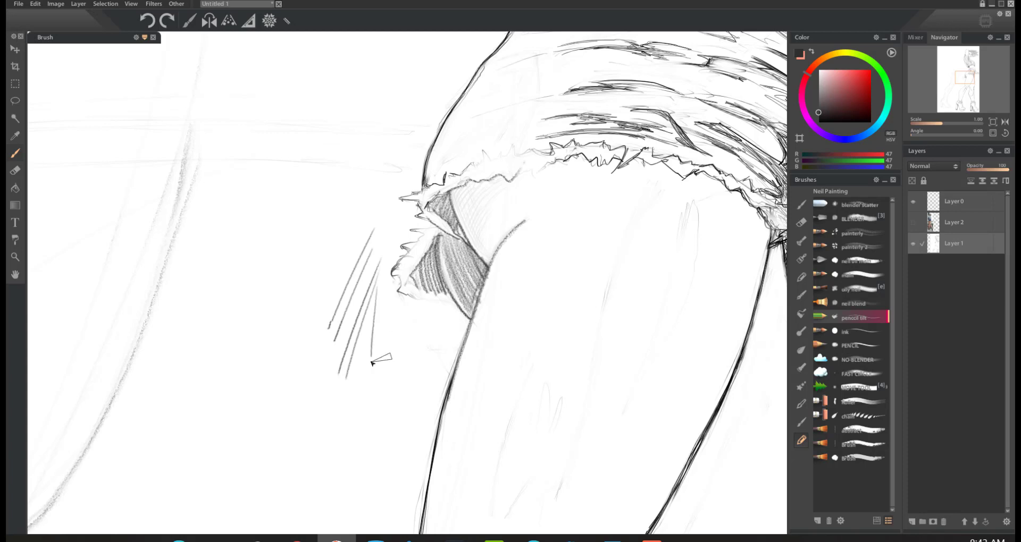
pyautogui.moveTo(376, 292); pyautogui.dragTo(380, 340)
pyautogui.moveTo(383, 305); pyautogui.dragTo(394, 359)
pyautogui.hotkey('ctrl', 'z')
pyautogui.hotkey('ctrl', 'z')
pyautogui.hotkey('ctrl', 'z')
pyautogui.hotkey('ctrl', 'z')
pyautogui.hotkey('ctrl', 'z')
pyautogui.hotkey('ctrl', 'z')
pyautogui.hotkey('ctrl', 'z')
pyautogui.hotkey('ctrl', 'z')
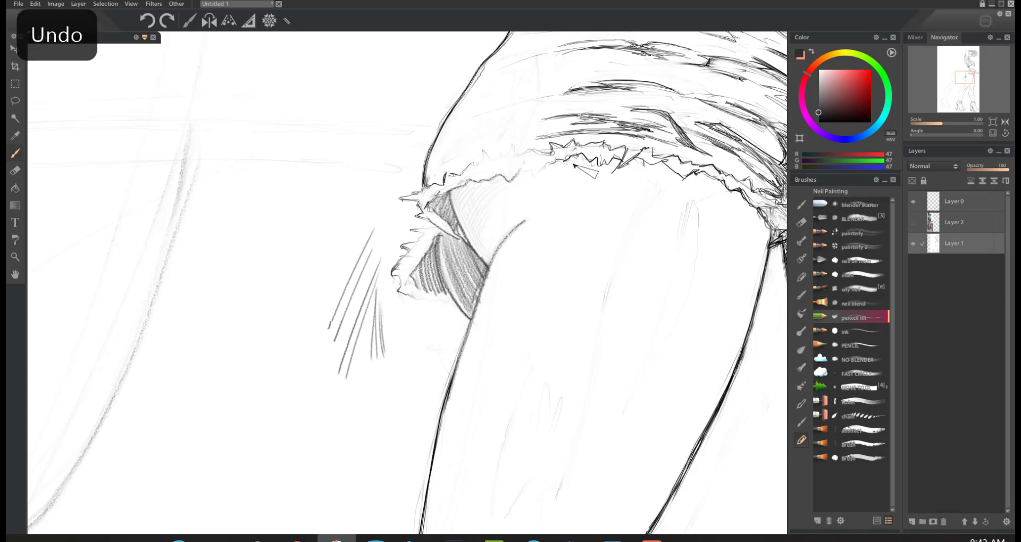
pyautogui.hotkey('ctrl', 'z')
pyautogui.hotkey('ctrl', 'z')
pyautogui.hotkey('ctrl', 'z')
pyautogui.hotkey('ctrl', 'z')
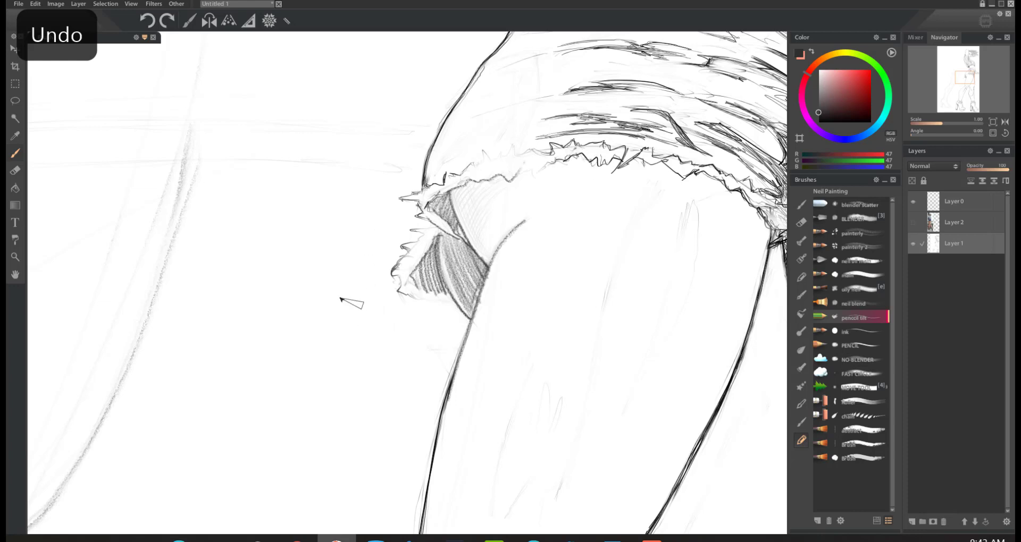
# Step: Try a patch of dense parallel hatching in the blank space beside the back hem, and undo it
pyautogui.moveTo(353, 245)
pyautogui.mouseDown()
pyautogui.moveTo(313, 336)
pyautogui.moveTo(319, 330)
pyautogui.moveTo(322, 343)
pyautogui.mouseUp()
pyautogui.moveTo(357, 276); pyautogui.dragTo(333, 340)
pyautogui.moveTo(357, 297)
pyautogui.mouseDown()
pyautogui.moveTo(338, 340)
pyautogui.moveTo(348, 341)
pyautogui.mouseUp()
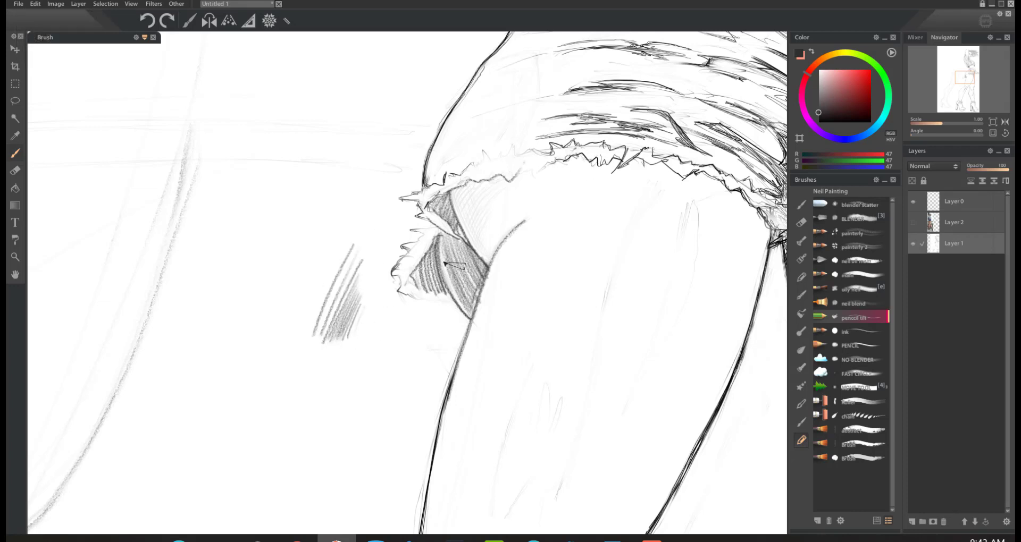
pyautogui.hotkey('ctrl', 'z')
pyautogui.hotkey('ctrl', 'z')
pyautogui.hotkey('ctrl', 'z')
pyautogui.hotkey('ctrl', 'z')
pyautogui.hotkey('ctrl', 'z')
pyautogui.hotkey('ctrl', 'z')
pyautogui.hotkey('ctrl', 'z')
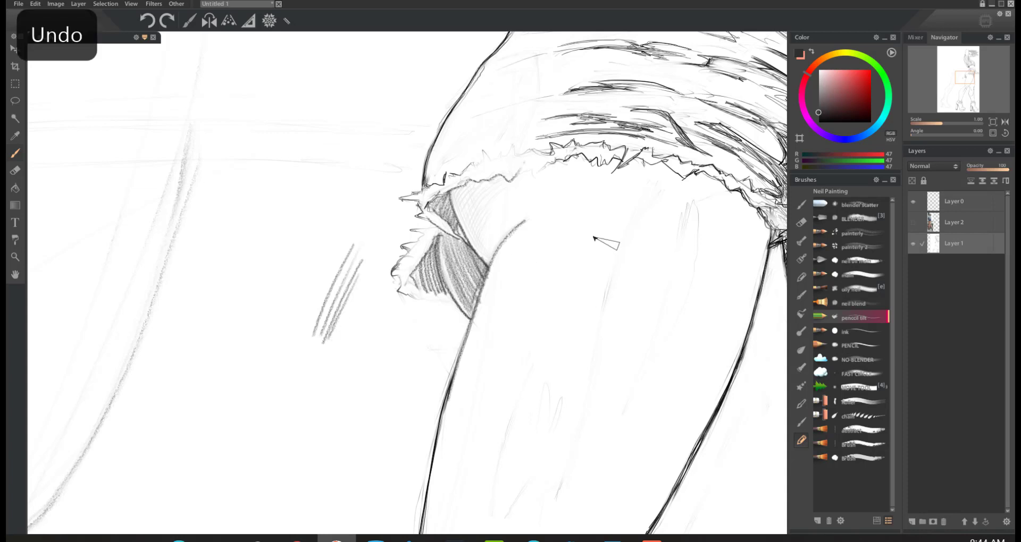
pyautogui.hotkey('ctrl', 'z')
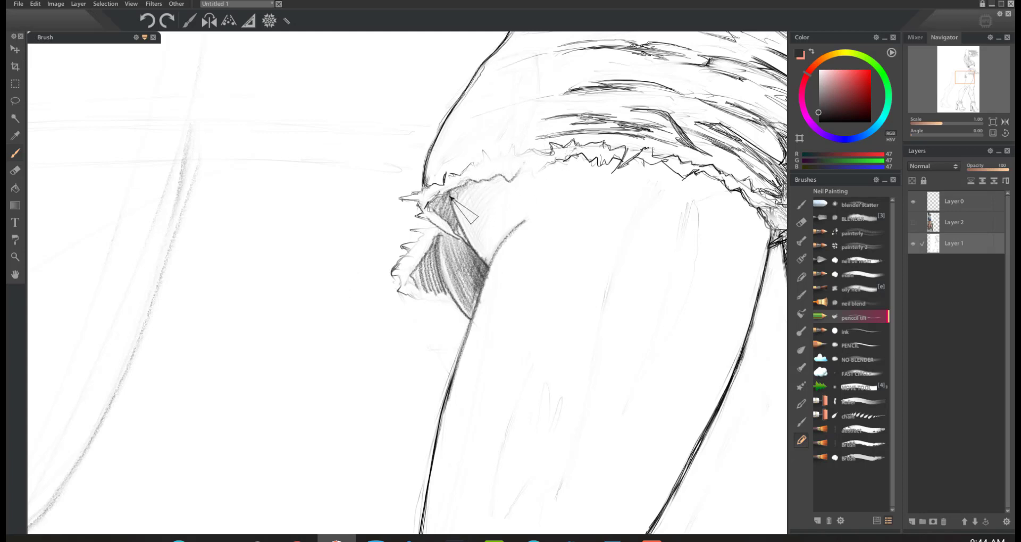
# Step: Hatch the area between the hem and the top of the thigh, and trace the fold's edge in white
pyautogui.moveTo(450, 197)
pyautogui.mouseDown()
pyautogui.moveTo(488, 173)
pyautogui.moveTo(447, 217)
pyautogui.moveTo(502, 176)
pyautogui.moveTo(460, 222)
pyautogui.moveTo(508, 178)
pyautogui.moveTo(458, 238)
pyautogui.moveTo(517, 182)
pyautogui.moveTo(465, 249)
pyautogui.moveTo(519, 189)
pyautogui.moveTo(472, 264)
pyautogui.moveTo(526, 205)
pyautogui.moveTo(503, 231)
pyautogui.mouseUp()
pyautogui.keyDown('alt'); pyautogui.click(544, 226); pyautogui.keyUp('alt')
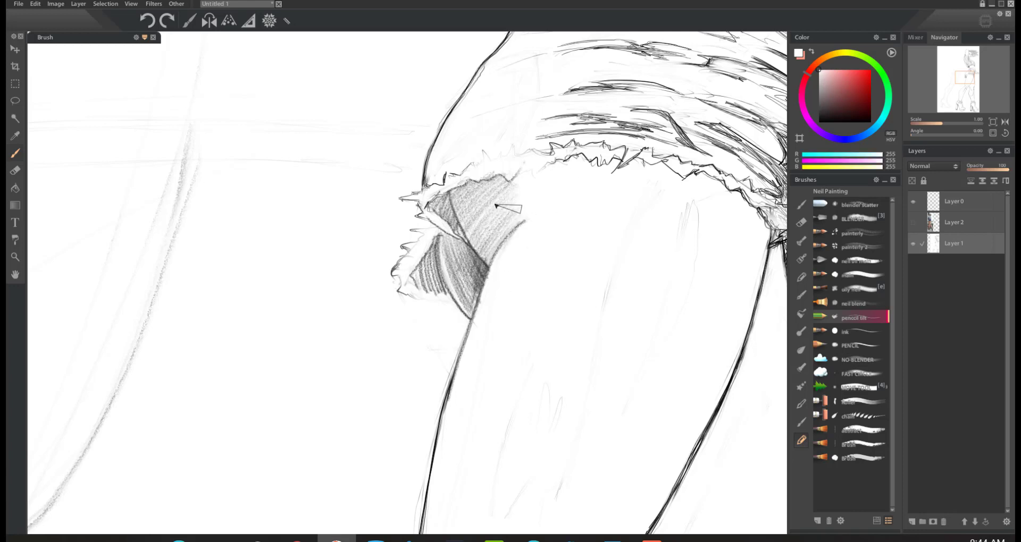
pyautogui.moveTo(454, 202); pyautogui.dragTo(488, 272)
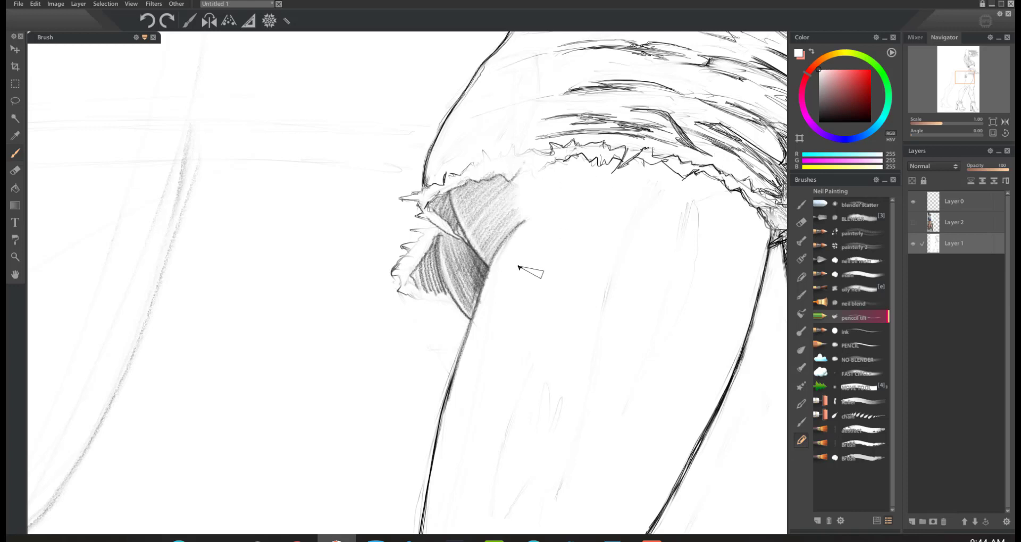
pyautogui.click(15, 170)
pyautogui.press('[')
pyautogui.press('[')
pyautogui.press('[')
pyautogui.press('[')
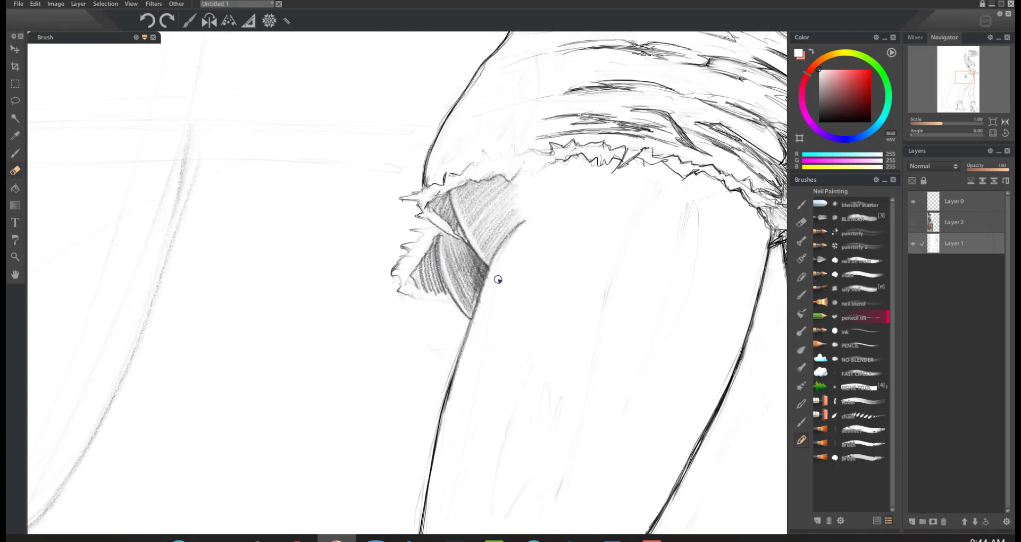
pyautogui.press('b')
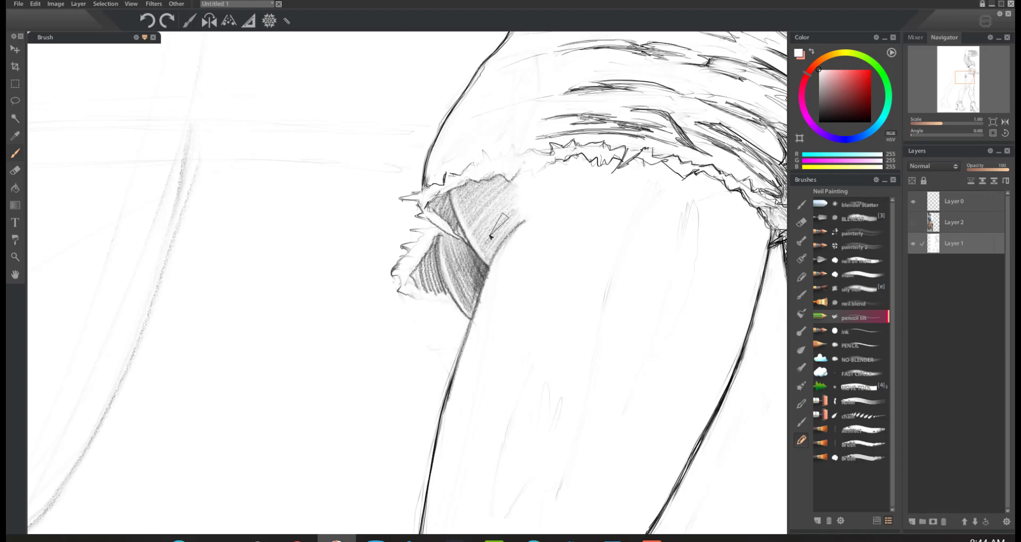
# Step: Cross-hatch the shaded folds under the hem in dark grey (RGB 44), and undo the last strokes
pyautogui.click(819, 109)
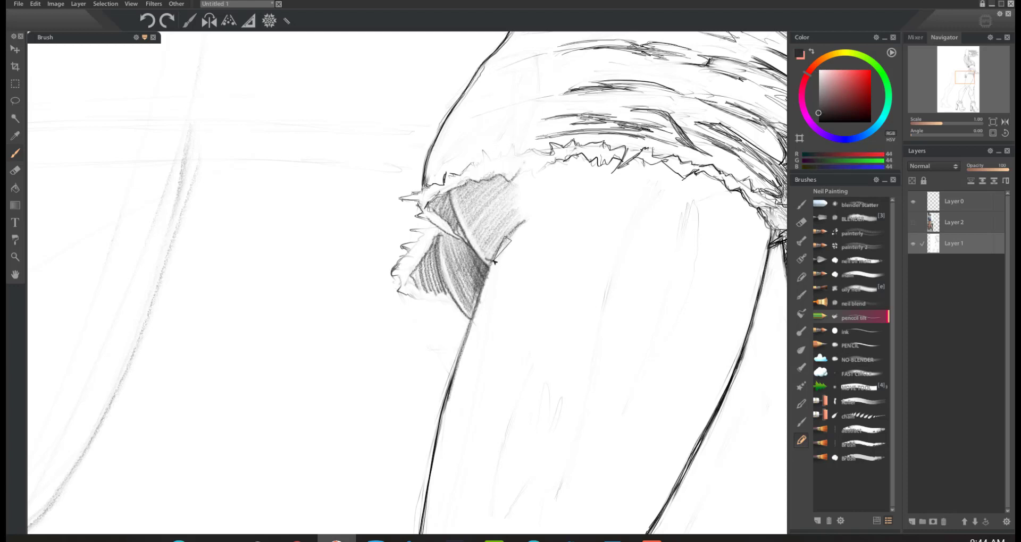
pyautogui.moveTo(478, 241); pyautogui.dragTo(518, 238)
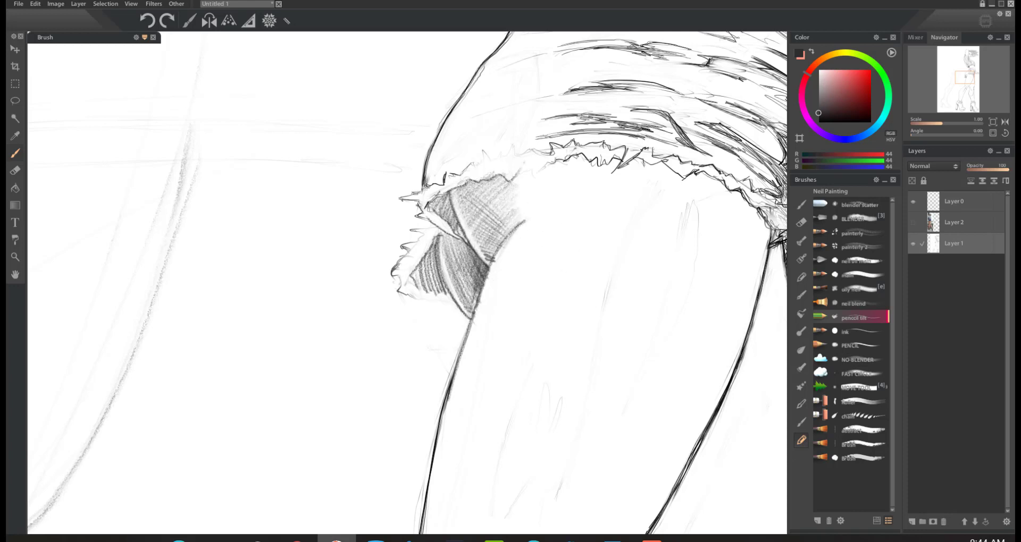
pyautogui.moveTo(476, 299)
pyautogui.mouseDown()
pyautogui.moveTo(486, 290)
pyautogui.moveTo(476, 263)
pyautogui.moveTo(456, 252)
pyautogui.mouseUp()
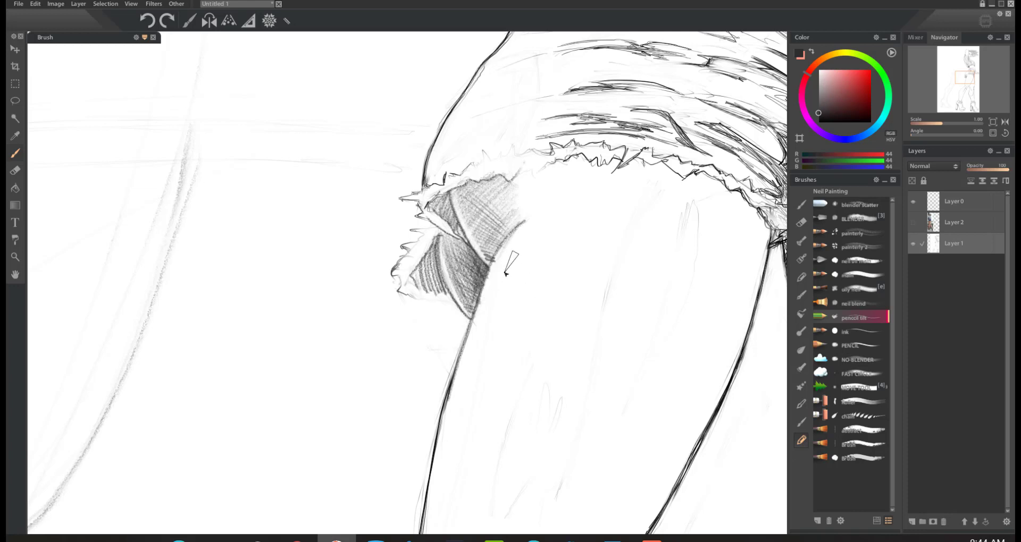
pyautogui.hotkey('ctrl', 'z')
pyautogui.hotkey('ctrl', 'z')
pyautogui.hotkey('ctrl', 'z')
pyautogui.hotkey('ctrl', 'z')
pyautogui.hotkey('ctrl', 'z')
pyautogui.hotkey('ctrl', 'z')
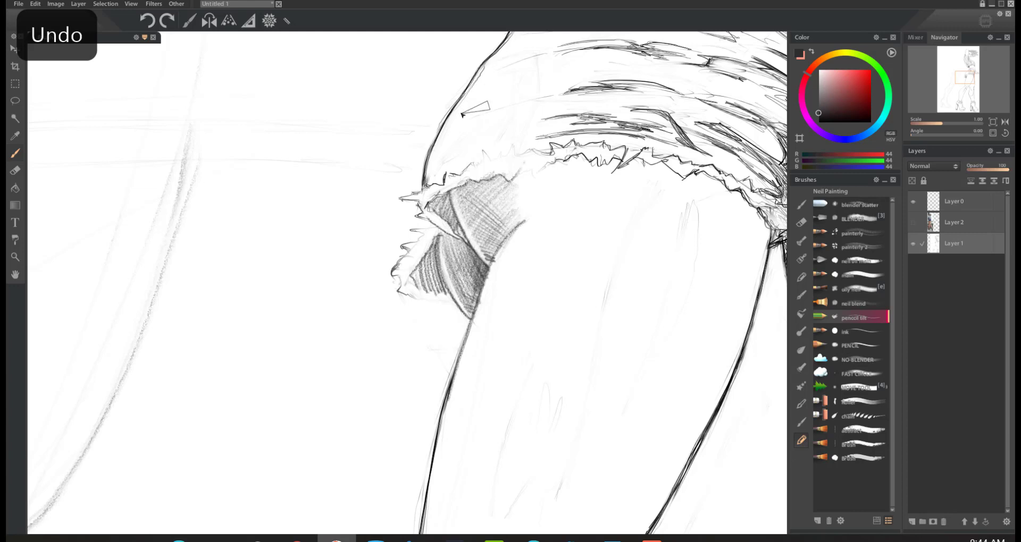
pyautogui.hotkey('ctrl', 'z')
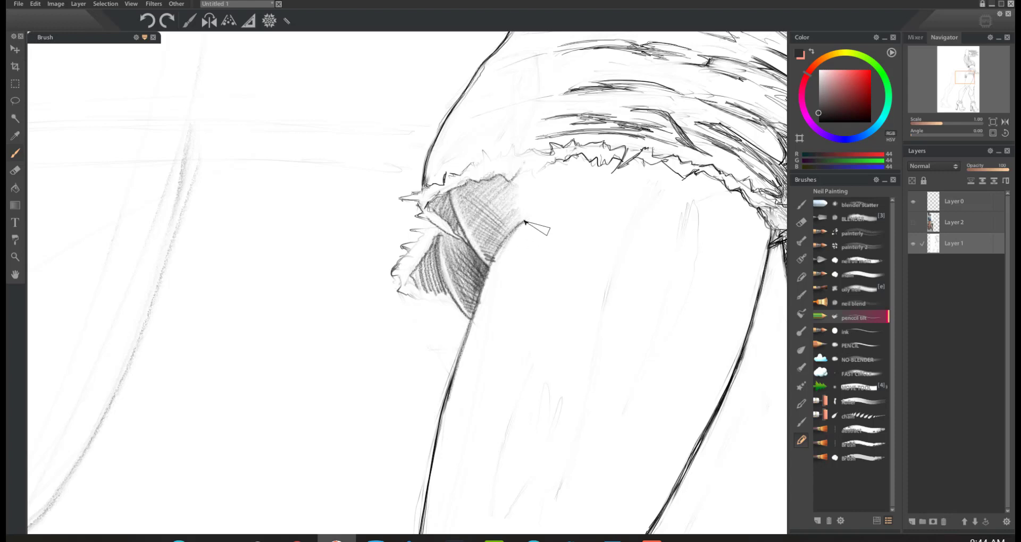
# Step: Darken the upper end of the thigh contour and shade along the underside of the frayed hem
pyautogui.moveTo(525, 221); pyautogui.dragTo(511, 232)
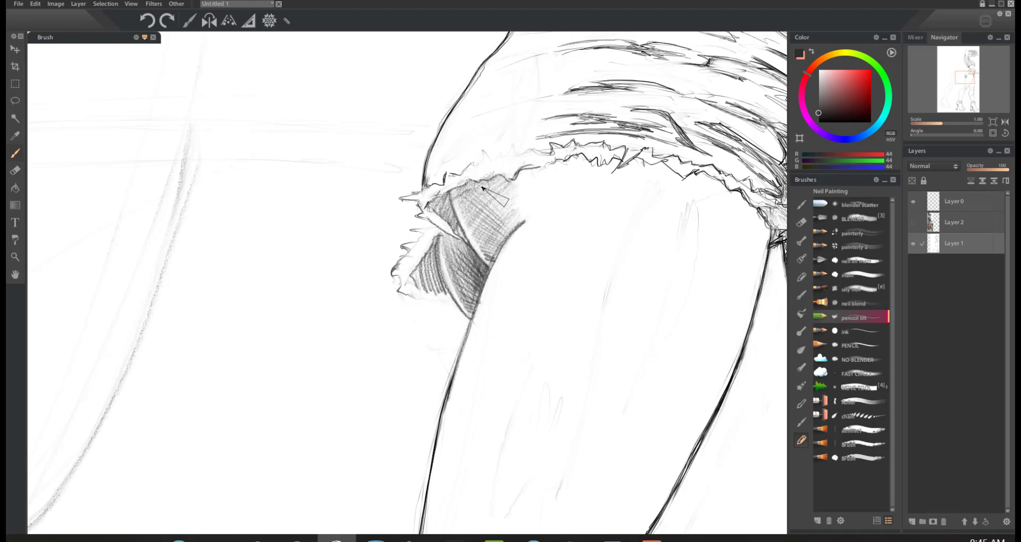
pyautogui.moveTo(506, 171); pyautogui.dragTo(448, 183)
pyautogui.moveTo(536, 157)
pyautogui.mouseDown()
pyautogui.moveTo(594, 166)
pyautogui.moveTo(593, 157)
pyautogui.moveTo(522, 171)
pyautogui.mouseUp()
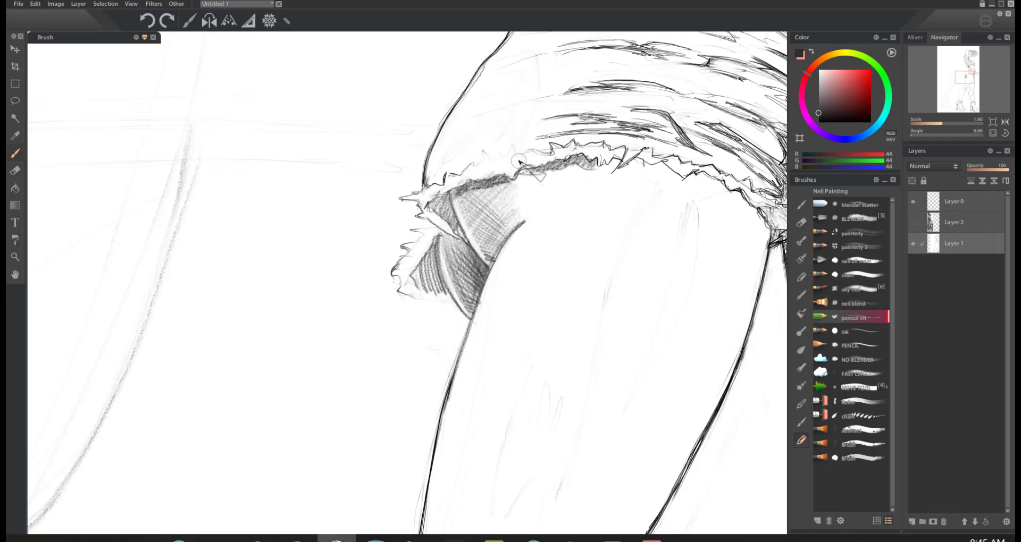
# Step: Examine the shorts' side seam and the hand on the railing, showing the reference photo on Layer 2 for comparison and hiding it again
pyautogui.click(992, 134)
pyautogui.moveTo(968, 83); pyautogui.dragTo(971, 79)
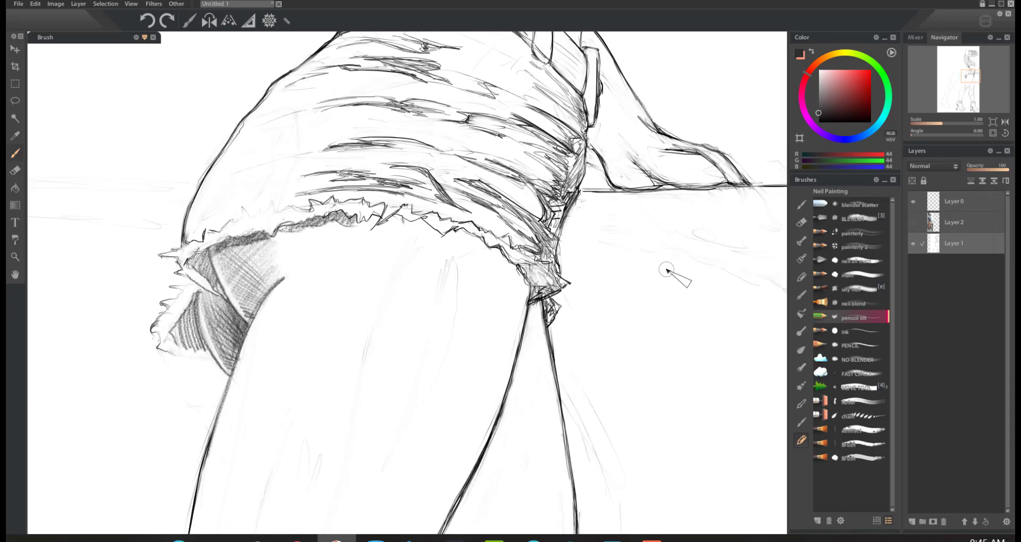
pyautogui.hotkey('ctrl', 'space')
pyautogui.moveTo(665, 273); pyautogui.dragTo(584, 315)
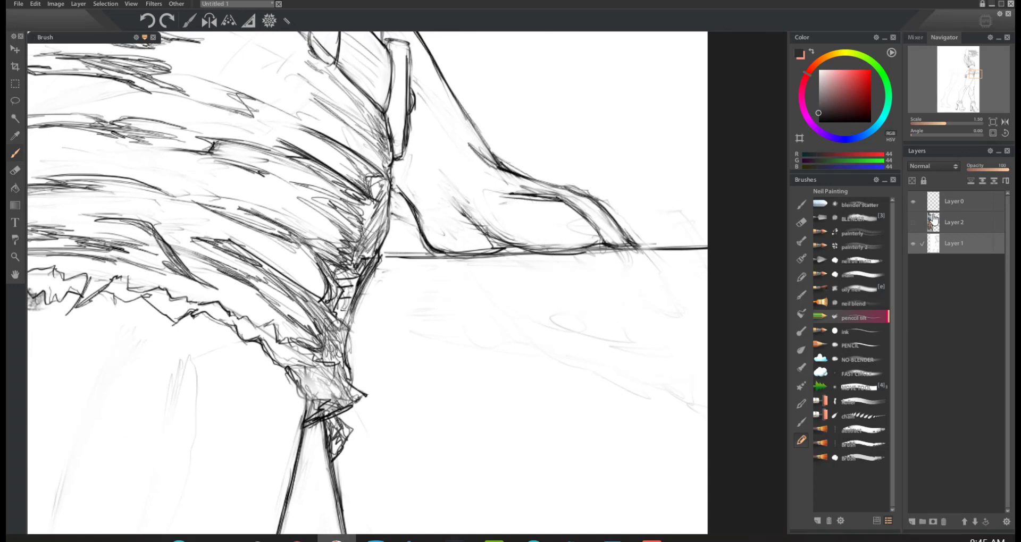
pyautogui.click(913, 222)
pyautogui.click(955, 79)
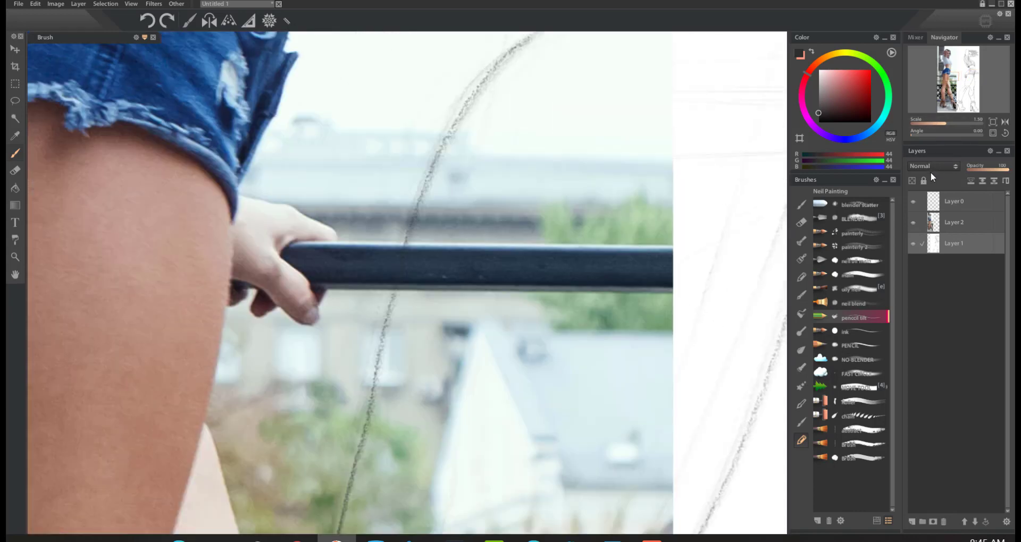
pyautogui.click(972, 81)
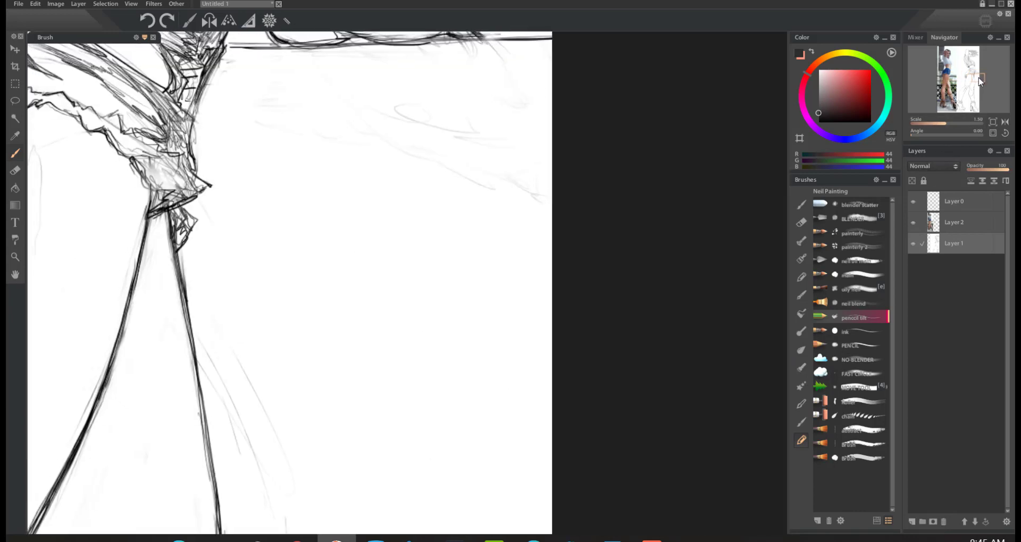
pyautogui.click(926, 222)
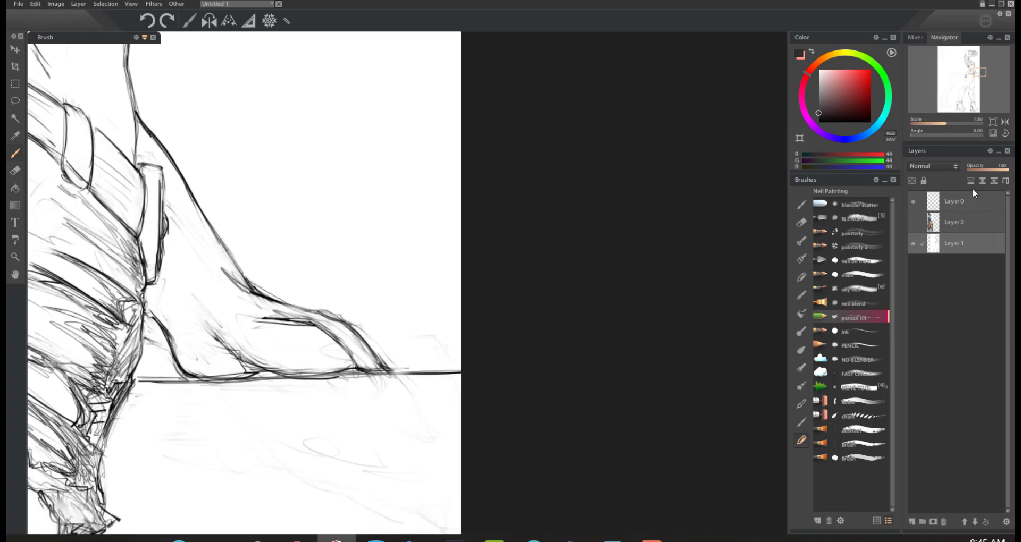
# Step: Fade the hand and forearm lines above the railing on Layer 1 with a larger eraser, leaving a faint guide
pyautogui.press('e')
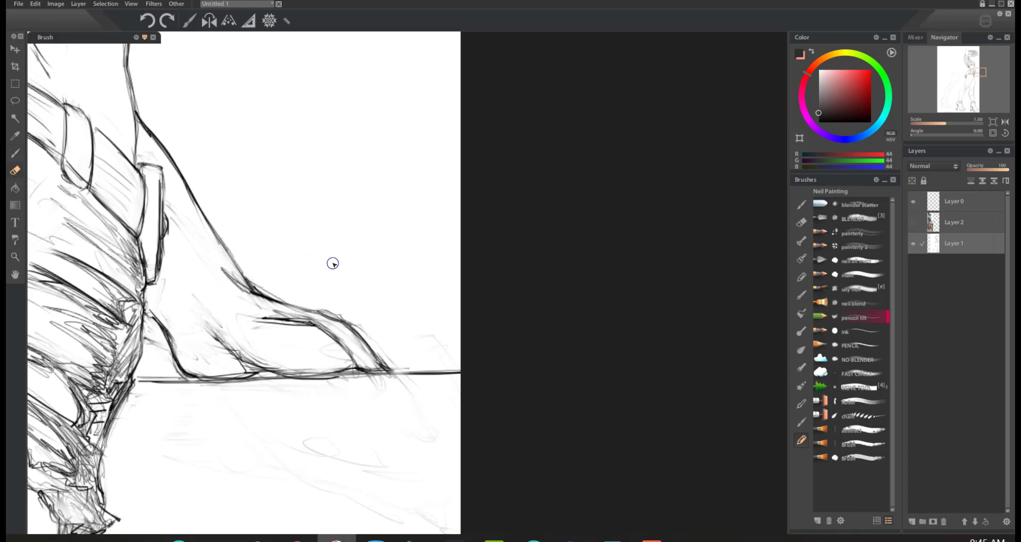
pyautogui.press(']')
pyautogui.press(']')
pyautogui.press(']')
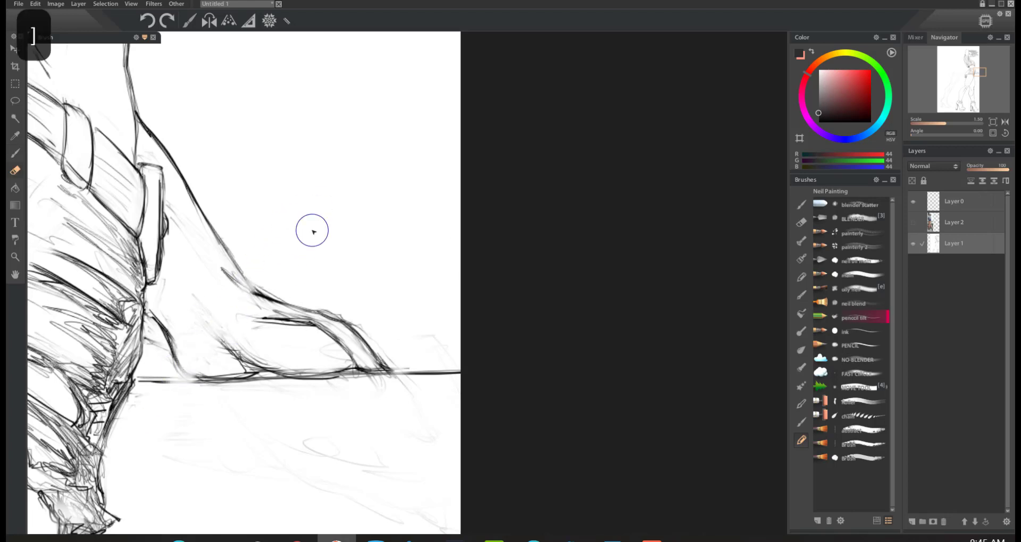
pyautogui.moveTo(313, 230)
pyautogui.mouseDown()
pyautogui.moveTo(267, 327)
pyautogui.moveTo(247, 417)
pyautogui.moveTo(279, 404)
pyautogui.moveTo(406, 281)
pyautogui.moveTo(434, 286)
pyautogui.moveTo(388, 367)
pyautogui.moveTo(288, 430)
pyautogui.moveTo(246, 402)
pyautogui.moveTo(237, 344)
pyautogui.moveTo(280, 216)
pyautogui.moveTo(431, 371)
pyautogui.mouseUp()
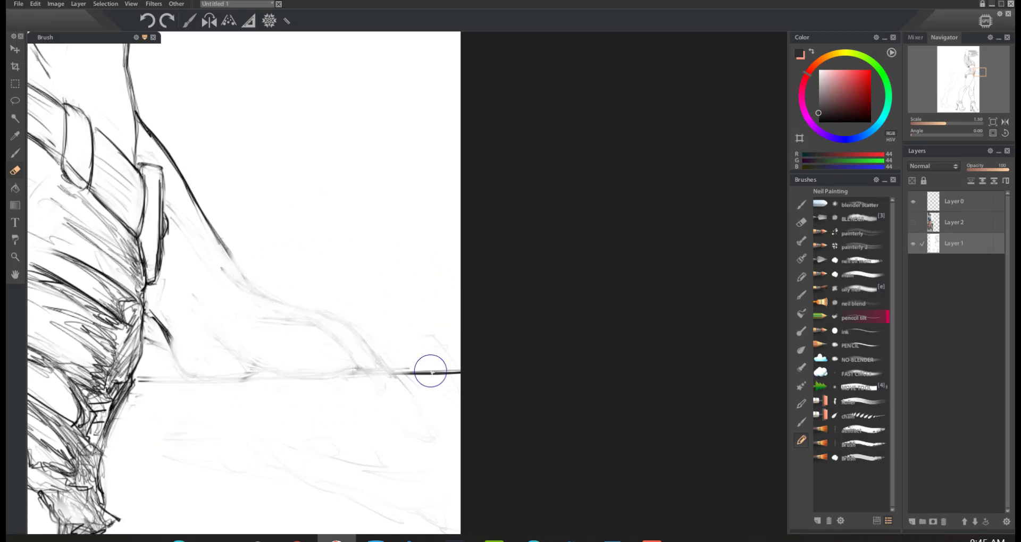
# Step: Redraw the contours of the wrist, thumb and fingers resting on the railing with the pencil on Layer 0
pyautogui.press('b')
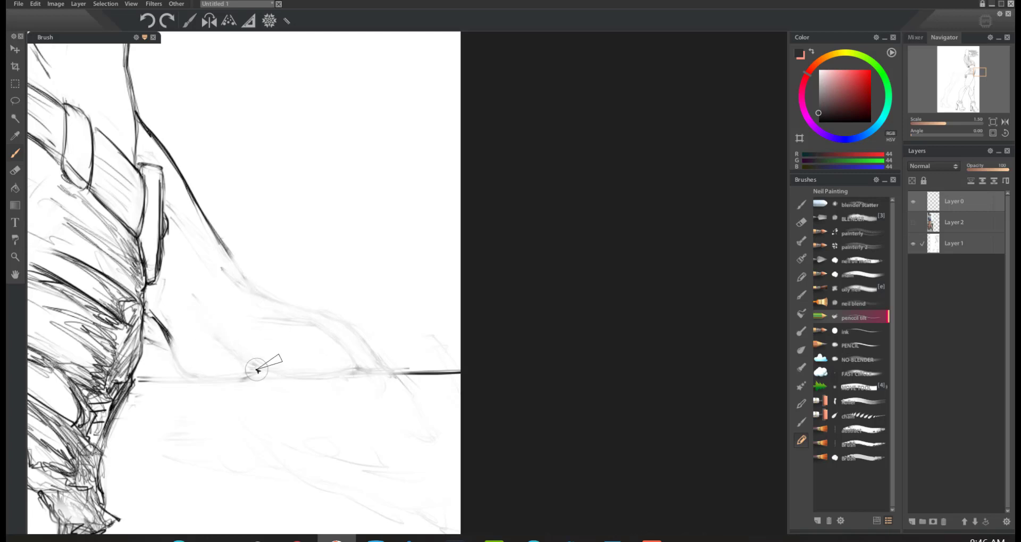
pyautogui.moveTo(259, 367); pyautogui.dragTo(240, 381)
pyautogui.moveTo(168, 342)
pyautogui.mouseDown()
pyautogui.moveTo(227, 379)
pyautogui.moveTo(183, 378)
pyautogui.moveTo(243, 380)
pyautogui.mouseUp()
pyautogui.moveTo(212, 329)
pyautogui.mouseDown()
pyautogui.moveTo(274, 376)
pyautogui.moveTo(349, 372)
pyautogui.mouseUp()
pyautogui.moveTo(269, 315)
pyautogui.mouseDown()
pyautogui.moveTo(352, 337)
pyautogui.moveTo(330, 334)
pyautogui.moveTo(361, 370)
pyautogui.mouseUp()
pyautogui.moveTo(319, 325); pyautogui.dragTo(346, 355)
pyautogui.moveTo(206, 220)
pyautogui.mouseDown()
pyautogui.moveTo(252, 287)
pyautogui.moveTo(357, 326)
pyautogui.moveTo(385, 360)
pyautogui.mouseUp()
pyautogui.moveTo(360, 329); pyautogui.dragTo(410, 386)
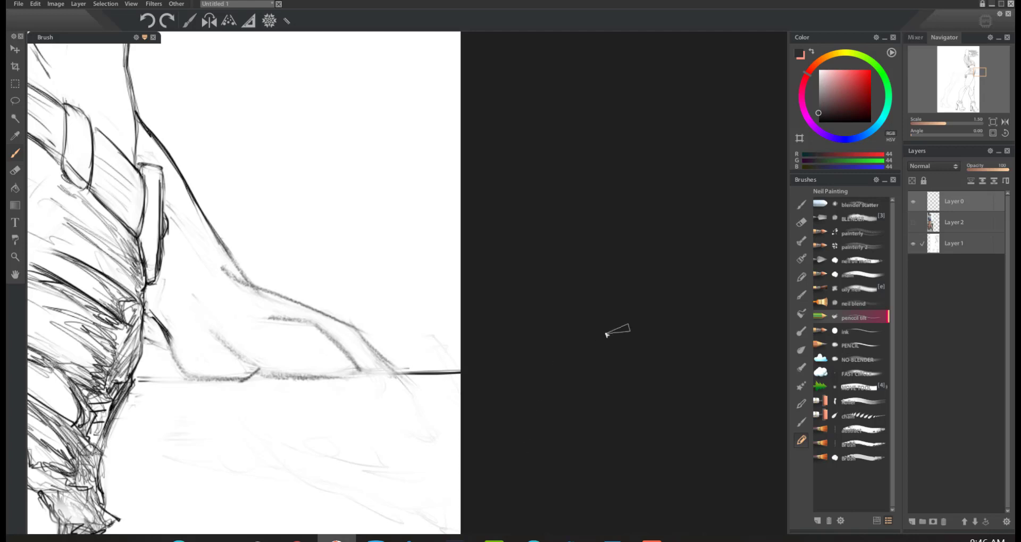
# Step: Darken the underside of the fingers and hatch the shadows between the thumb and fingers and at the fingertips
pyautogui.moveTo(226, 329)
pyautogui.mouseDown()
pyautogui.moveTo(259, 367)
pyautogui.moveTo(341, 381)
pyautogui.mouseUp()
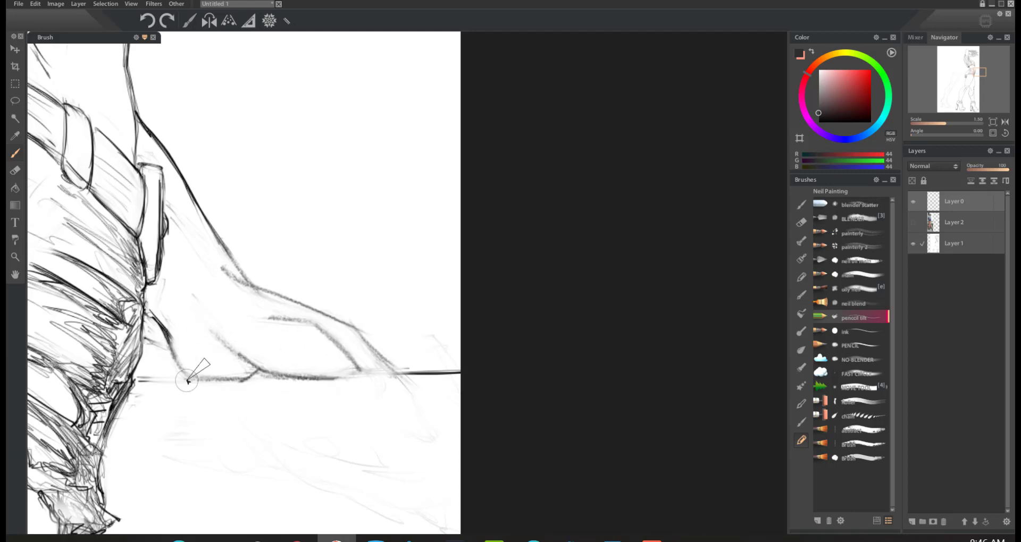
pyautogui.moveTo(219, 331)
pyautogui.mouseDown()
pyautogui.moveTo(253, 370)
pyautogui.moveTo(227, 348)
pyautogui.moveTo(206, 368)
pyautogui.mouseUp()
pyautogui.hotkey('ctrl', 'z')
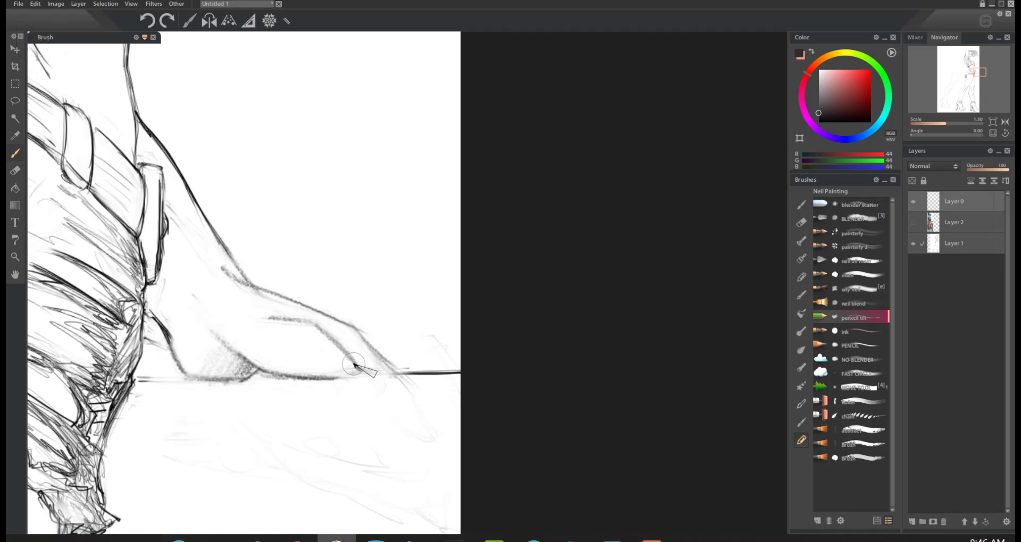
pyautogui.moveTo(351, 367)
pyautogui.mouseDown()
pyautogui.moveTo(342, 388)
pyautogui.moveTo(318, 329)
pyautogui.moveTo(297, 359)
pyautogui.mouseUp()
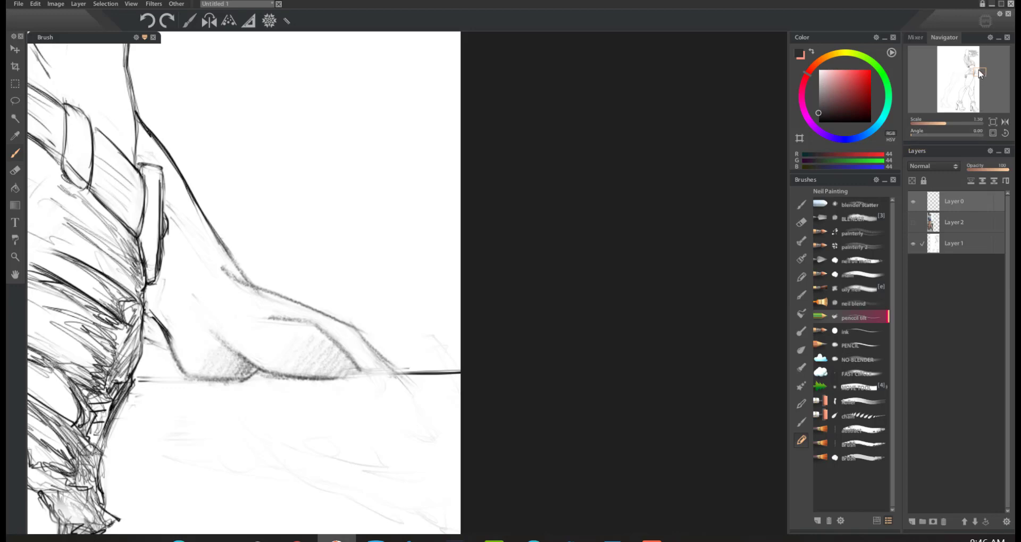
# Step: Show the reference photo on Layer 2 and frame its shorts and hand beside the drawing
pyautogui.click(942, 122)
pyautogui.moveTo(943, 122); pyautogui.dragTo(932, 123)
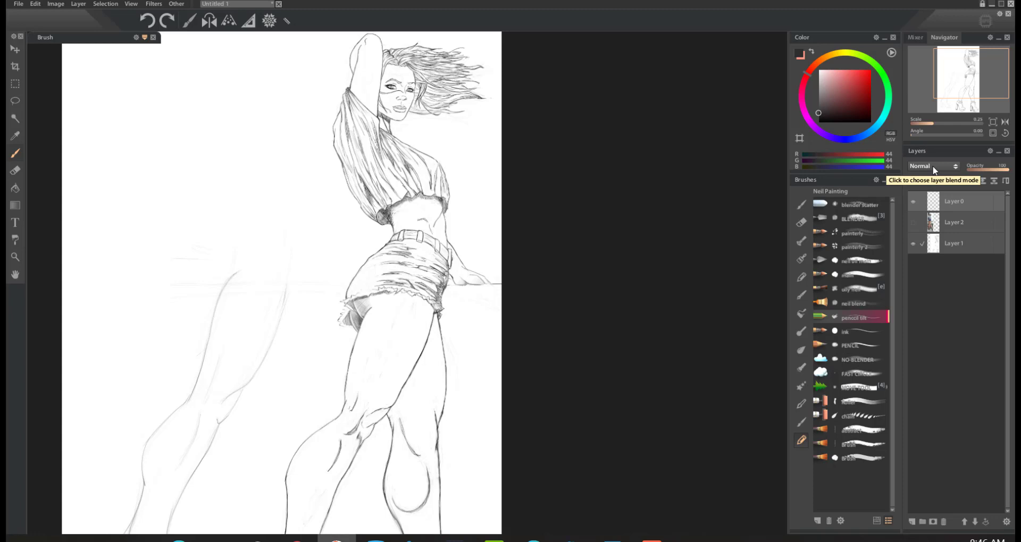
pyautogui.click(915, 223)
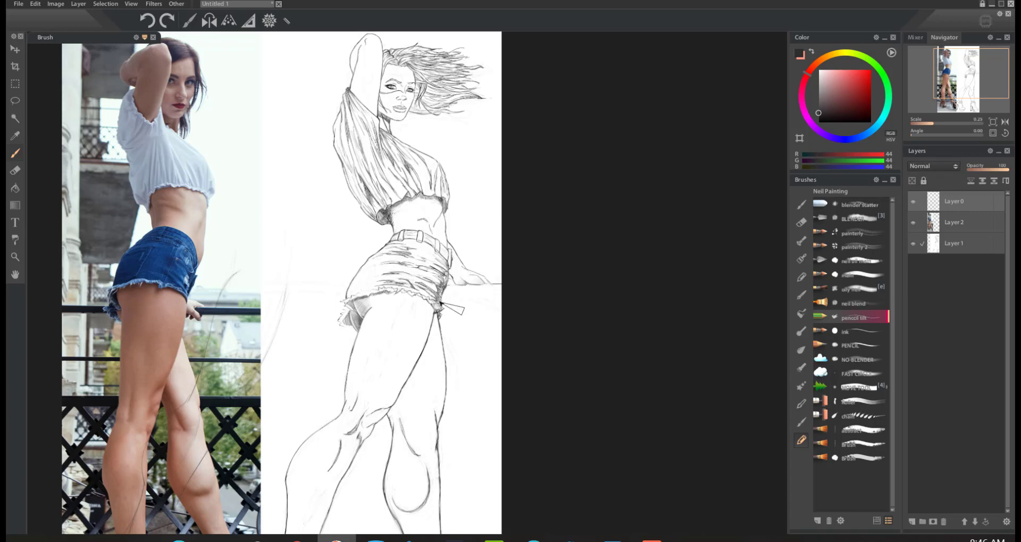
pyautogui.moveTo(351, 345); pyautogui.dragTo(457, 276)
pyautogui.moveTo(271, 279); pyautogui.dragTo(636, 237)
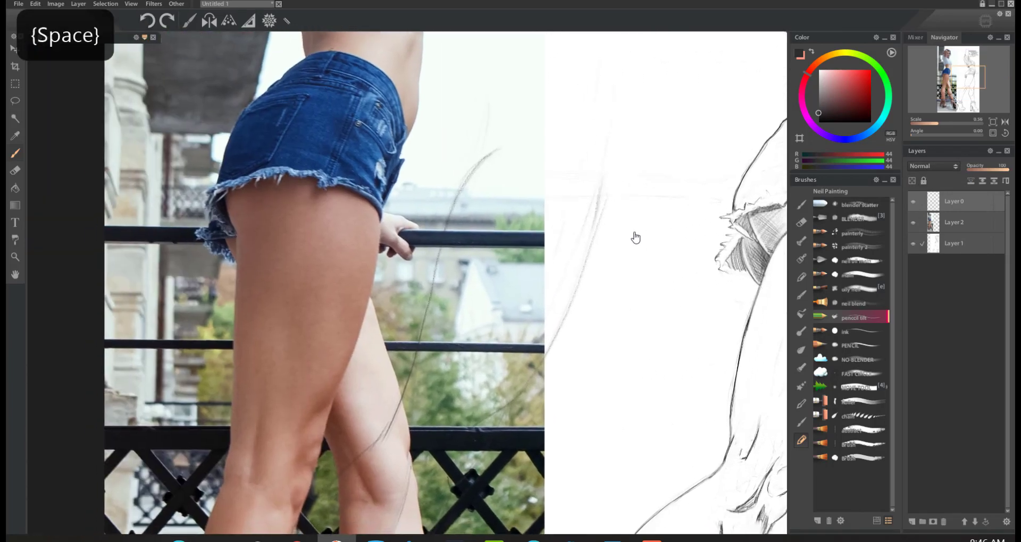
# Step: Erase the practice-leg strokes beside the photo on Layer 0, and the photo's background next to the hand on Layer 2
pyautogui.press('e')
pyautogui.press(']')
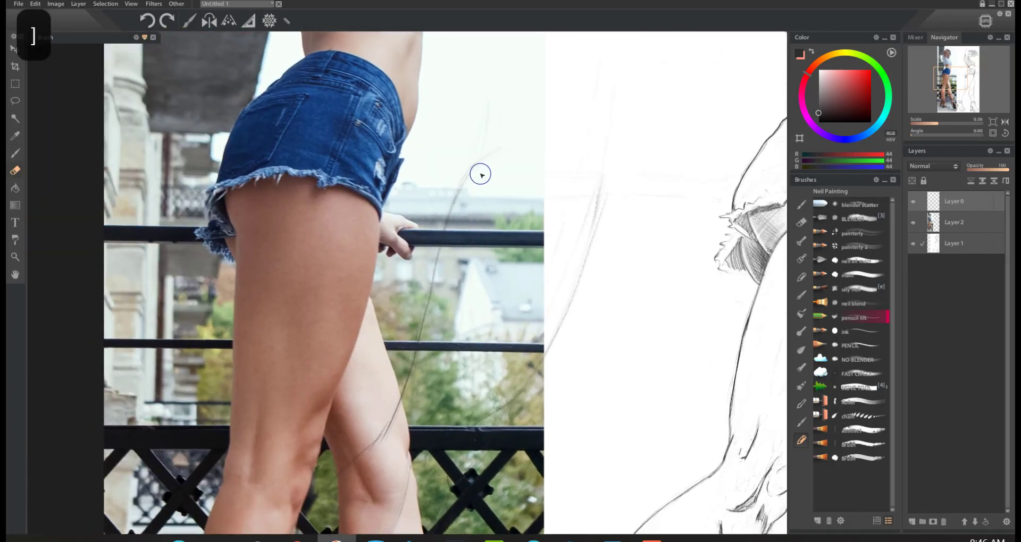
pyautogui.press(']')
pyautogui.press(']')
pyautogui.moveTo(488, 153)
pyautogui.mouseDown()
pyautogui.moveTo(457, 198)
pyautogui.moveTo(548, 194)
pyautogui.moveTo(500, 361)
pyautogui.moveTo(526, 375)
pyautogui.moveTo(547, 370)
pyautogui.moveTo(511, 372)
pyautogui.mouseUp()
pyautogui.click(949, 225)
pyautogui.moveTo(506, 150)
pyautogui.mouseDown()
pyautogui.moveTo(467, 180)
pyautogui.moveTo(447, 243)
pyautogui.moveTo(559, 83)
pyautogui.moveTo(573, 86)
pyautogui.moveTo(440, 302)
pyautogui.moveTo(528, 194)
pyautogui.moveTo(557, 177)
pyautogui.moveTo(443, 376)
pyautogui.moveTo(626, 201)
pyautogui.moveTo(582, 185)
pyautogui.moveTo(469, 317)
pyautogui.moveTo(472, 287)
pyautogui.moveTo(436, 315)
pyautogui.moveTo(568, 259)
pyautogui.moveTo(519, 364)
pyautogui.moveTo(534, 317)
pyautogui.moveTo(593, 303)
pyautogui.mouseUp()
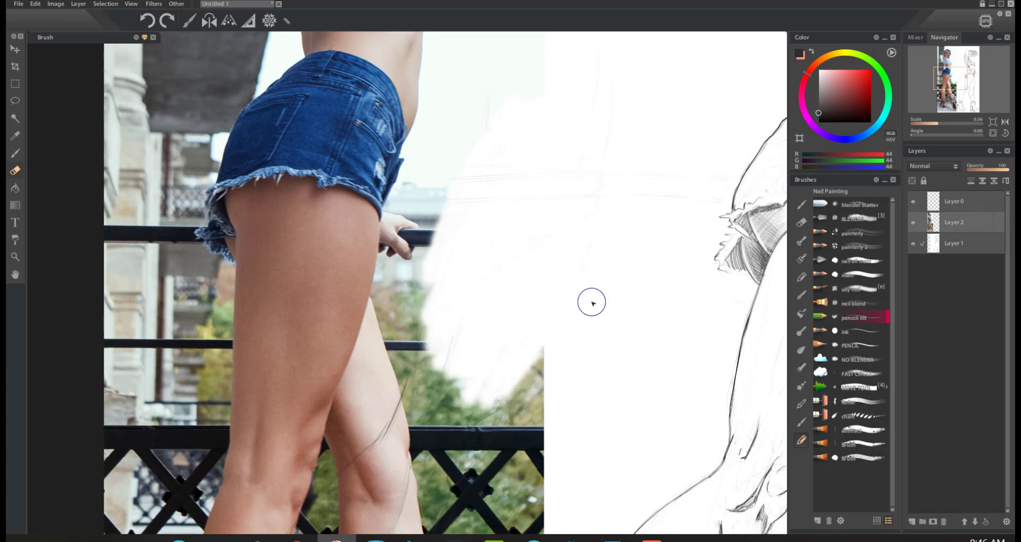
# Step: Block in the back of the hand, the index finger and the railing lines lightly on Layer 0 beside the photo
pyautogui.press('b')
pyautogui.click(950, 199)
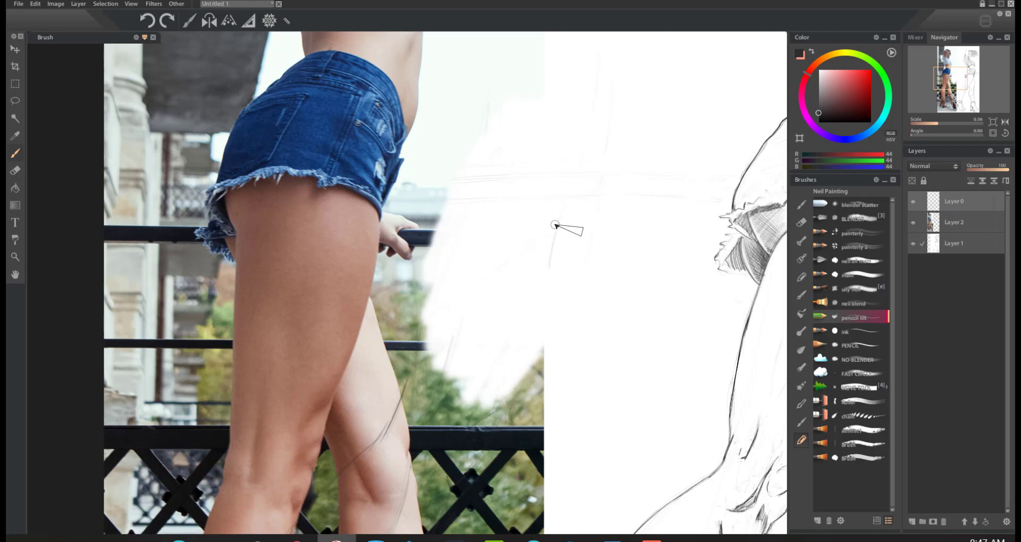
pyautogui.moveTo(546, 266)
pyautogui.mouseDown()
pyautogui.moveTo(563, 210)
pyautogui.moveTo(611, 208)
pyautogui.mouseUp()
pyautogui.moveTo(661, 227)
pyautogui.mouseDown()
pyautogui.moveTo(617, 209)
pyautogui.moveTo(559, 214)
pyautogui.mouseUp()
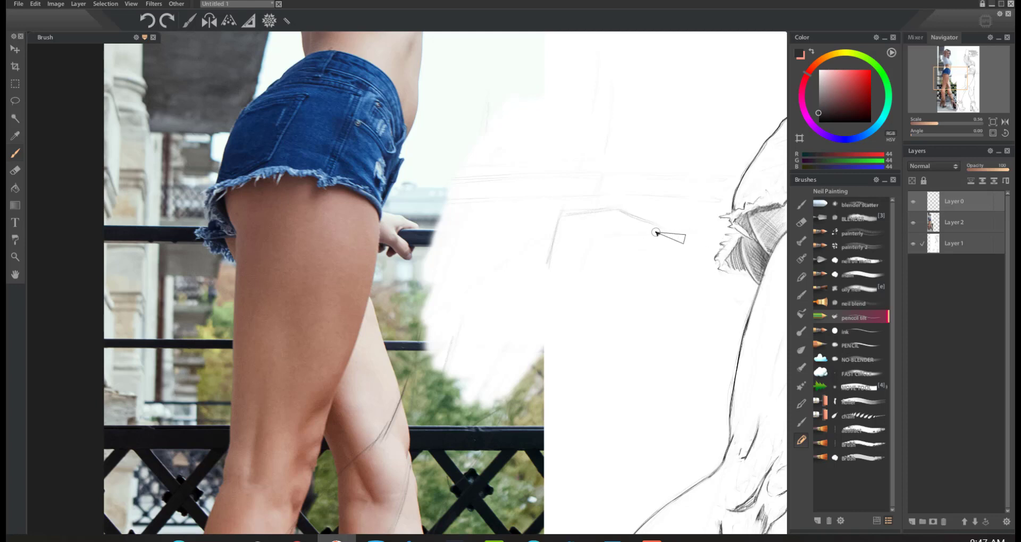
pyautogui.moveTo(658, 256)
pyautogui.mouseDown()
pyautogui.moveTo(687, 254)
pyautogui.moveTo(633, 260)
pyautogui.moveTo(722, 257)
pyautogui.mouseUp()
pyautogui.moveTo(646, 224); pyautogui.dragTo(649, 234)
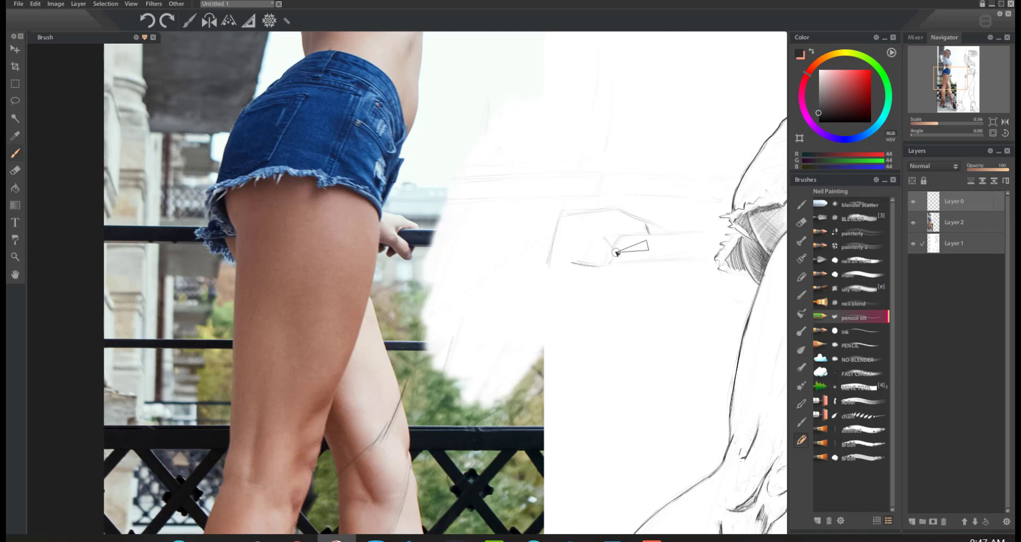
pyautogui.hotkey('ctrl', 'z')
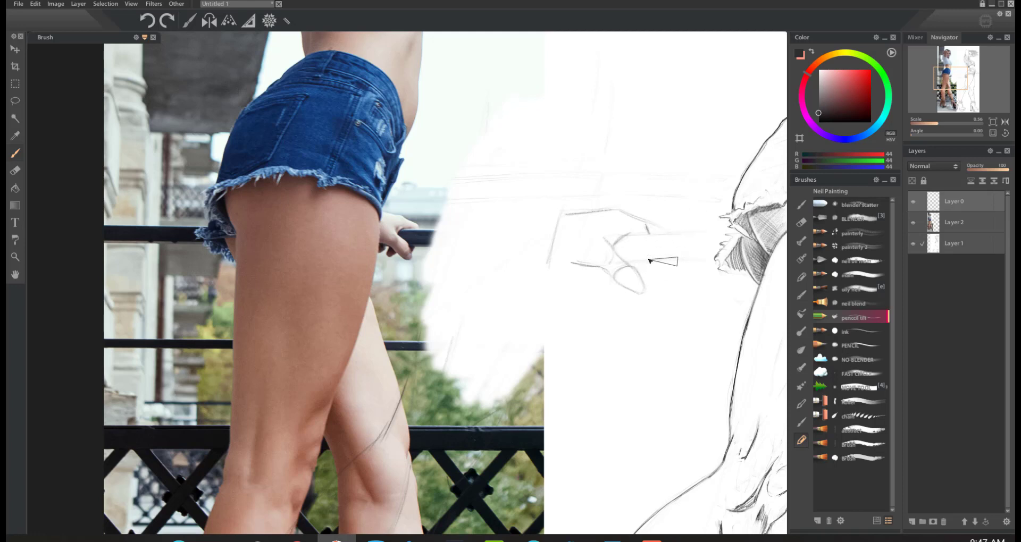
# Step: Sketch the remaining fingers curling below the railing on the hand study
pyautogui.moveTo(647, 261); pyautogui.dragTo(639, 270)
pyautogui.moveTo(602, 268); pyautogui.dragTo(600, 286)
pyautogui.moveTo(576, 267); pyautogui.dragTo(592, 270)
# Step: Draw the curved thigh edge at the wrist of the hand study and darken it with repeated strokes
pyautogui.moveTo(567, 209); pyautogui.dragTo(575, 324)
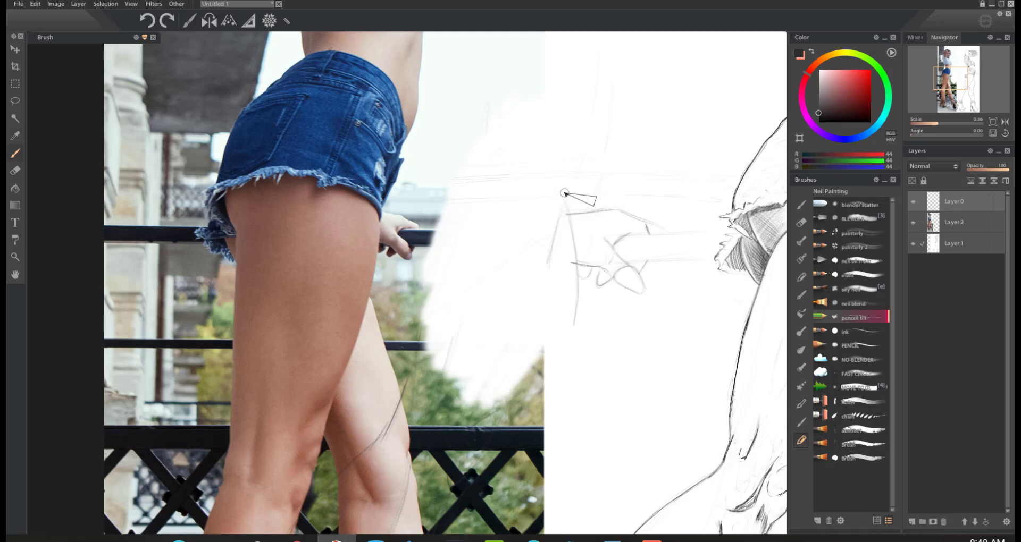
pyautogui.moveTo(564, 197); pyautogui.dragTo(574, 326)
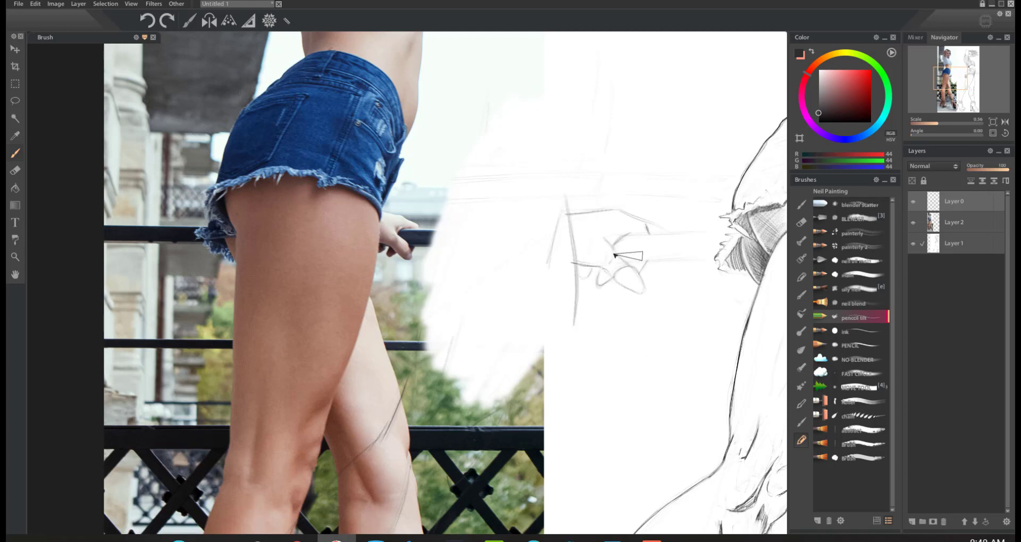
pyautogui.moveTo(566, 200); pyautogui.dragTo(575, 287)
pyautogui.hotkey('ctrl', 'z')
pyautogui.moveTo(566, 202); pyautogui.dragTo(575, 307)
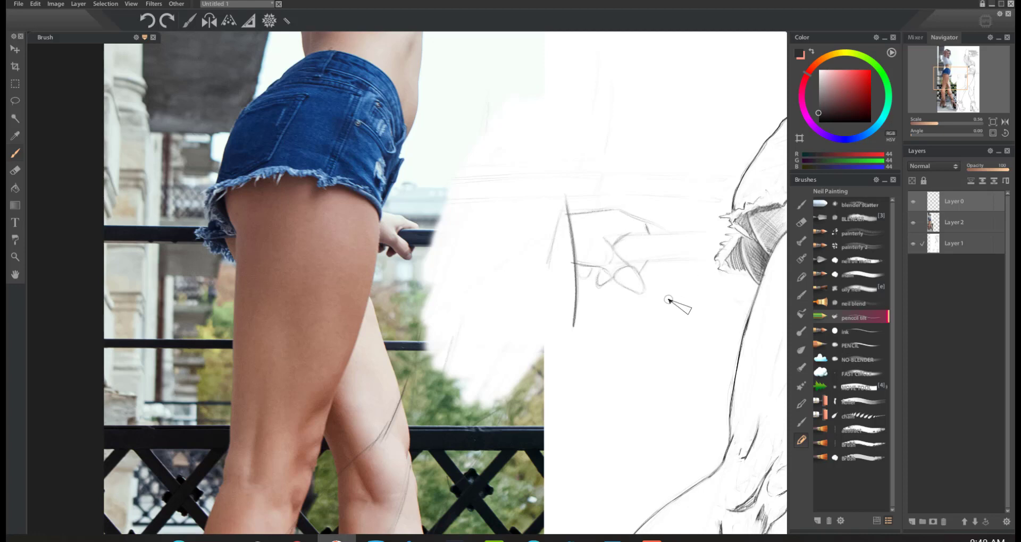
pyautogui.moveTo(672, 294); pyautogui.dragTo(647, 342)
pyautogui.hotkey('ctrl', 'z')
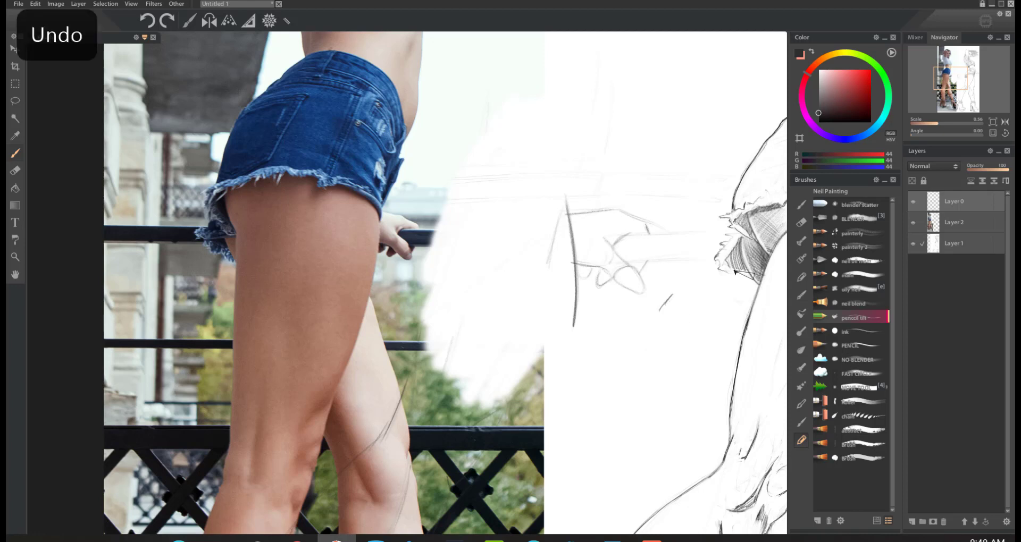
pyautogui.moveTo(656, 349)
pyautogui.mouseDown()
pyautogui.moveTo(656, 383)
pyautogui.moveTo(678, 290)
pyautogui.mouseUp()
pyautogui.hotkey('ctrl', 'z')
pyautogui.moveTo(668, 322); pyautogui.dragTo(629, 396)
pyautogui.hotkey('ctrl', 'z')
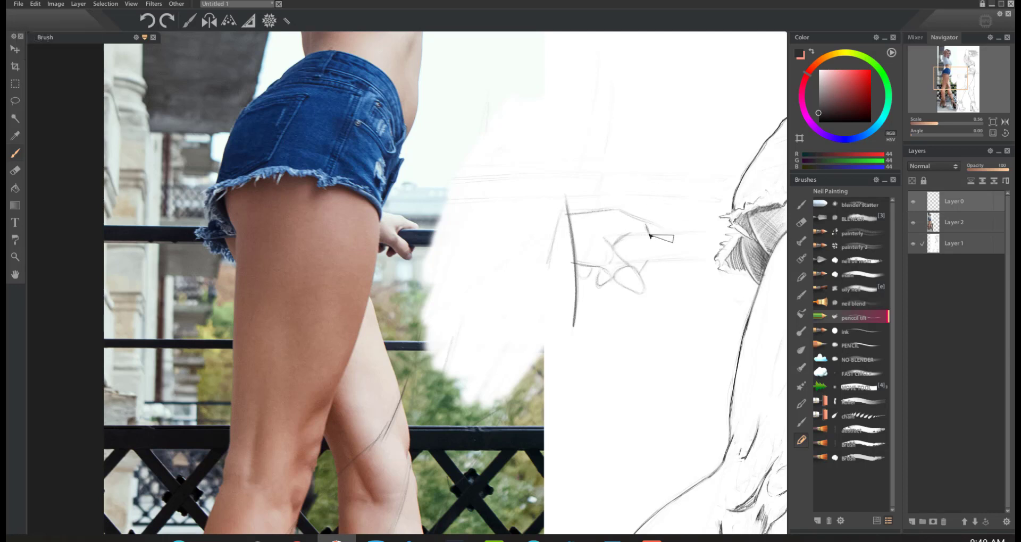
# Step: Firm up the contour of the index finger and the back of the hand, and undo the last stroke
pyautogui.moveTo(652, 235); pyautogui.dragTo(629, 236)
pyautogui.moveTo(645, 223)
pyautogui.mouseDown()
pyautogui.moveTo(649, 236)
pyautogui.moveTo(615, 208)
pyautogui.moveTo(601, 211)
pyautogui.mouseUp()
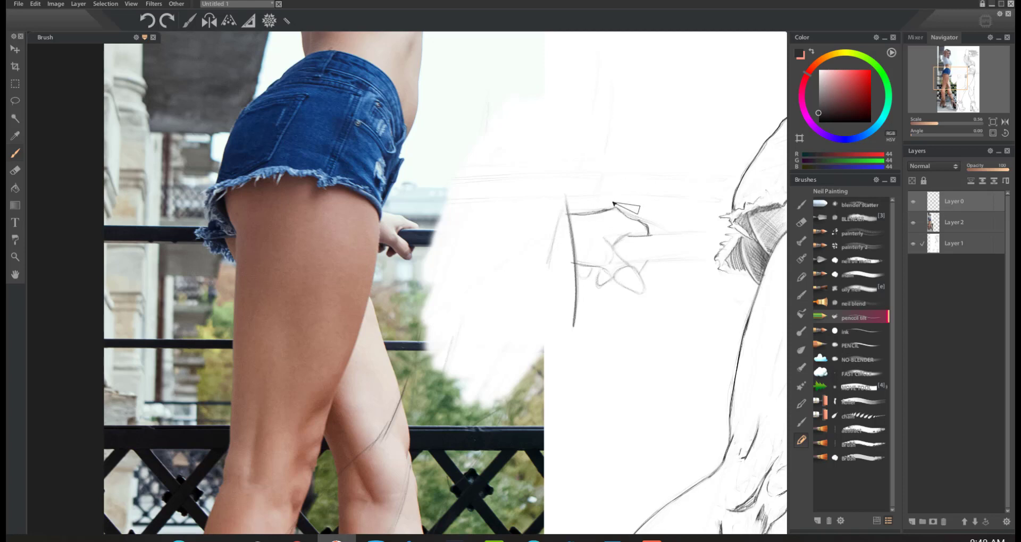
pyautogui.hotkey('ctrl', 'z')
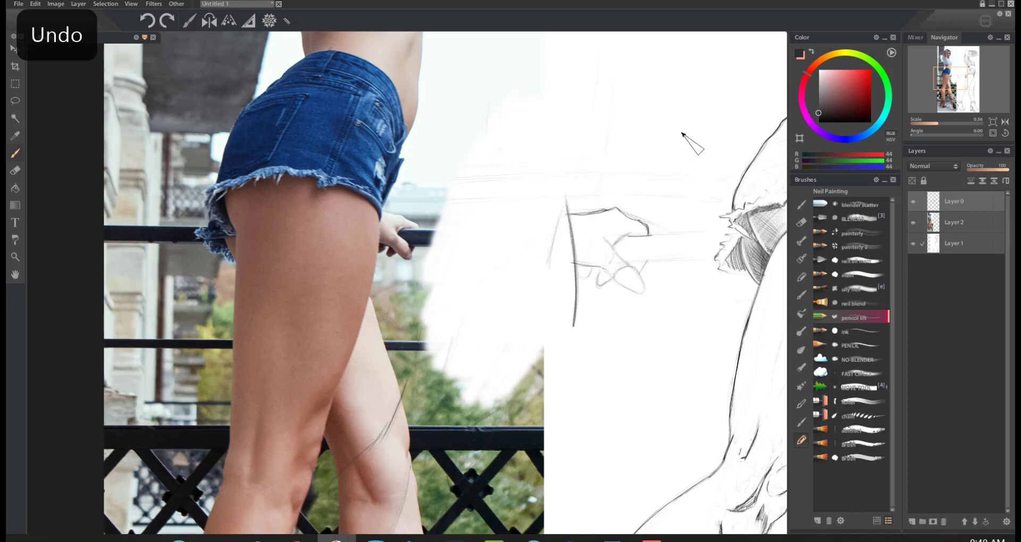
# Step: Hatch the shadows under the index finger, on the thumb and lower fingers, and along the underside of the hand
pyautogui.moveTo(627, 235); pyautogui.dragTo(606, 240)
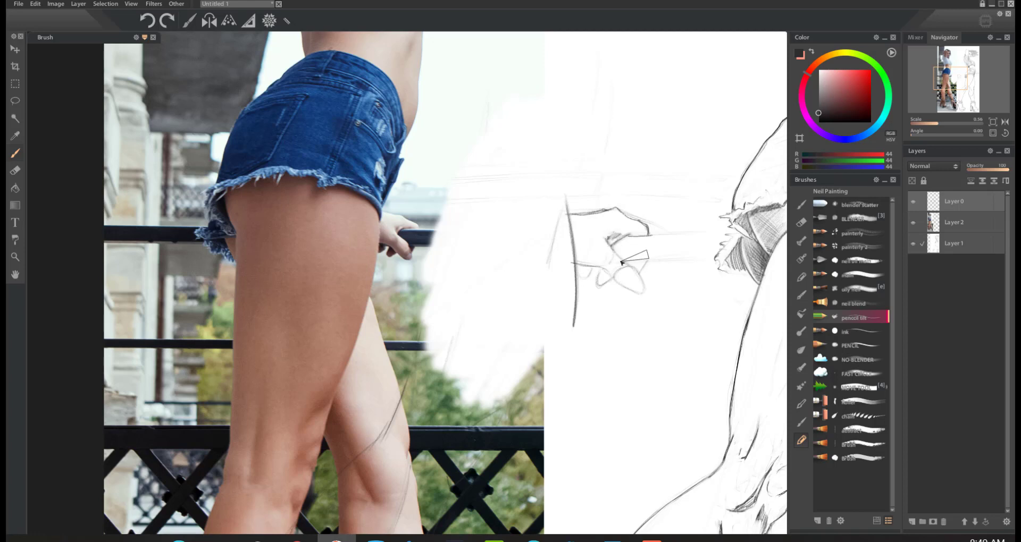
pyautogui.moveTo(608, 239)
pyautogui.mouseDown()
pyautogui.moveTo(648, 290)
pyautogui.moveTo(604, 268)
pyautogui.moveTo(643, 292)
pyautogui.moveTo(614, 263)
pyautogui.moveTo(616, 235)
pyautogui.moveTo(644, 294)
pyautogui.moveTo(636, 268)
pyautogui.moveTo(629, 289)
pyautogui.moveTo(604, 263)
pyautogui.moveTo(603, 290)
pyautogui.moveTo(590, 269)
pyautogui.moveTo(587, 281)
pyautogui.moveTo(574, 266)
pyautogui.moveTo(590, 236)
pyautogui.moveTo(587, 266)
pyautogui.mouseUp()
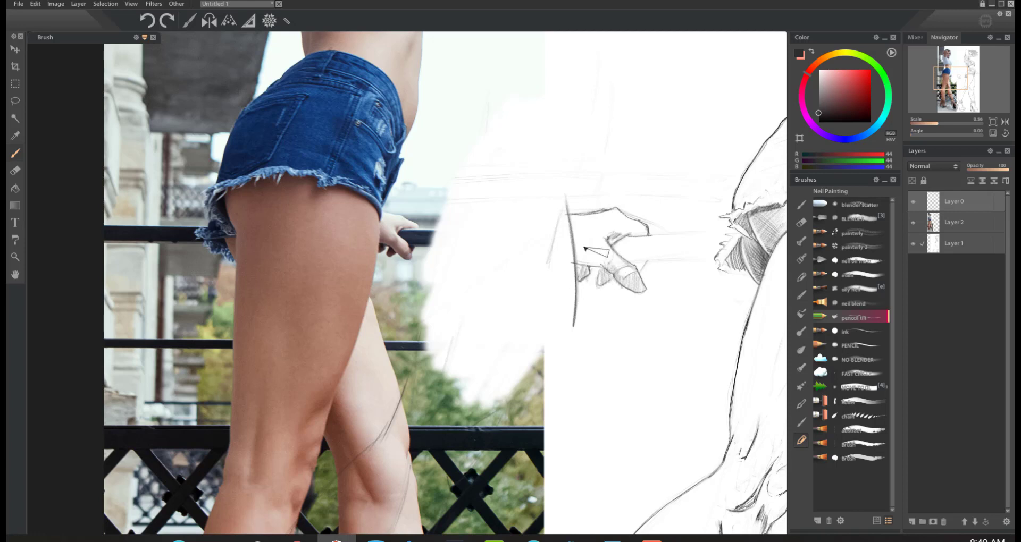
pyautogui.moveTo(643, 278)
pyautogui.mouseDown()
pyautogui.moveTo(631, 282)
pyautogui.moveTo(649, 298)
pyautogui.mouseUp()
pyautogui.moveTo(616, 266)
pyautogui.mouseDown()
pyautogui.moveTo(589, 247)
pyautogui.moveTo(610, 229)
pyautogui.moveTo(618, 277)
pyautogui.moveTo(575, 264)
pyautogui.mouseUp()
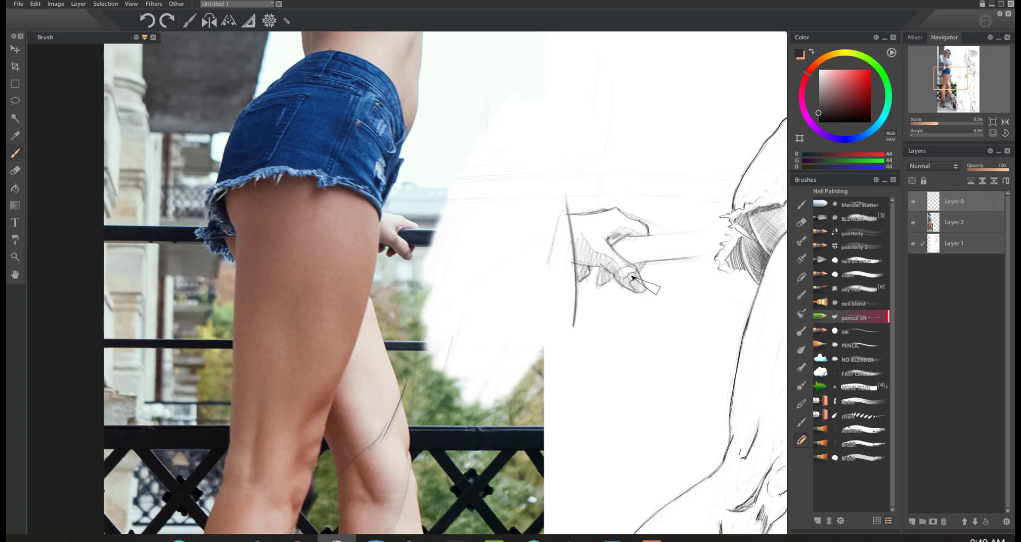
# Step: Fit the whole drawing in view and hide the reference photo on Layer 2
pyautogui.click(990, 133)
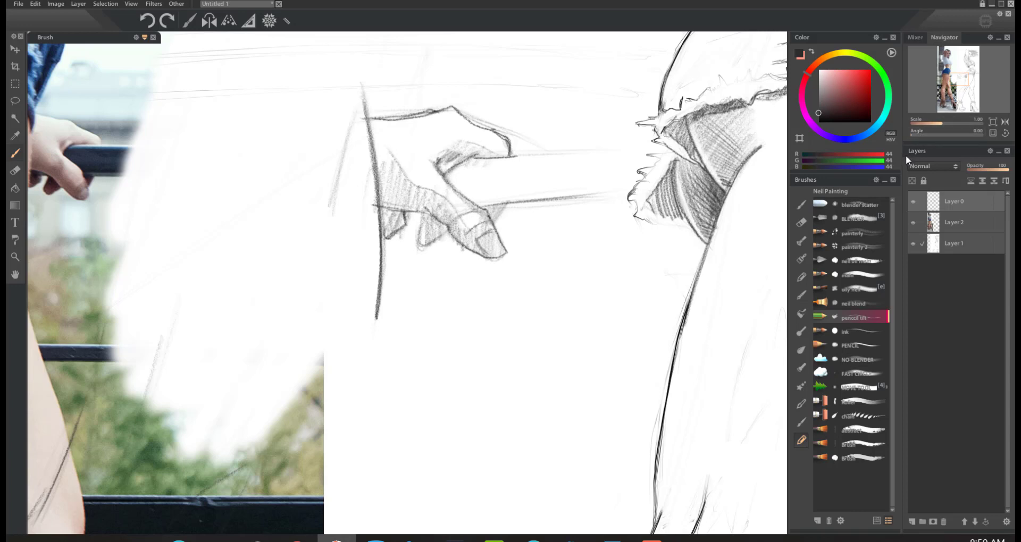
pyautogui.click(992, 121)
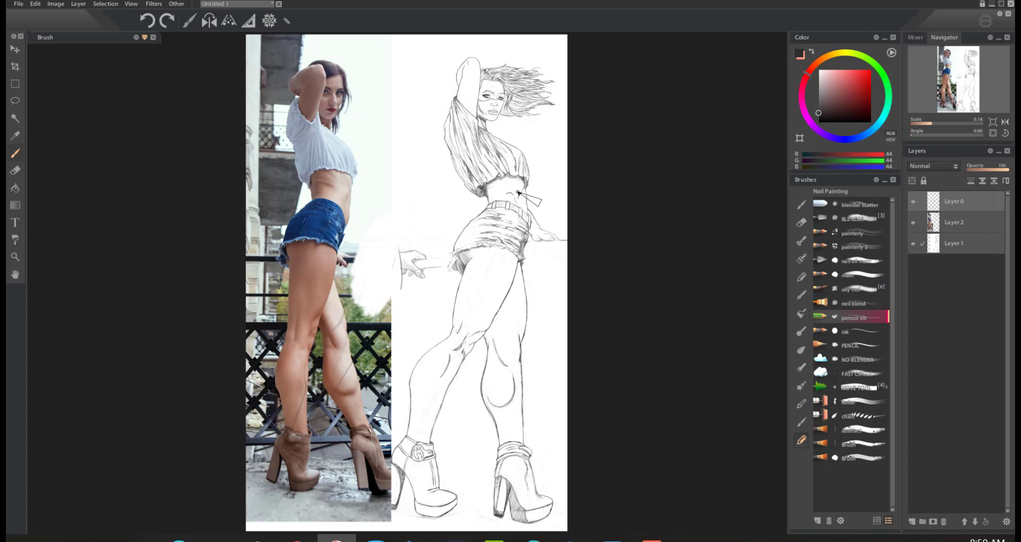
pyautogui.click(913, 222)
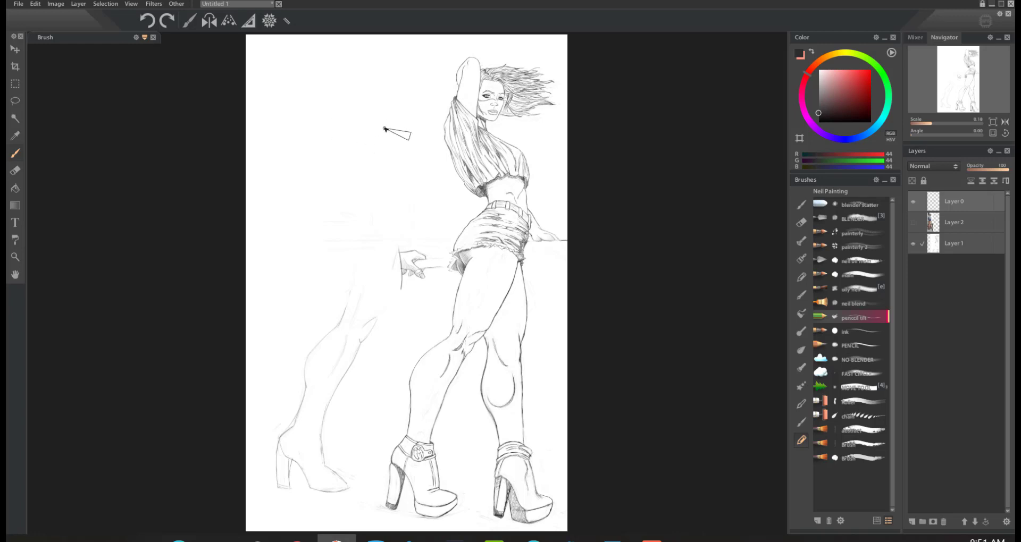
# Step: Sketch a loose practice leg from thigh to calf in the empty area above the earlier practice leg
pyautogui.moveTo(394, 75); pyautogui.dragTo(341, 238)
pyautogui.moveTo(348, 77); pyautogui.dragTo(312, 232)
pyautogui.moveTo(349, 80); pyautogui.dragTo(311, 244)
pyautogui.moveTo(345, 123); pyautogui.dragTo(337, 182)
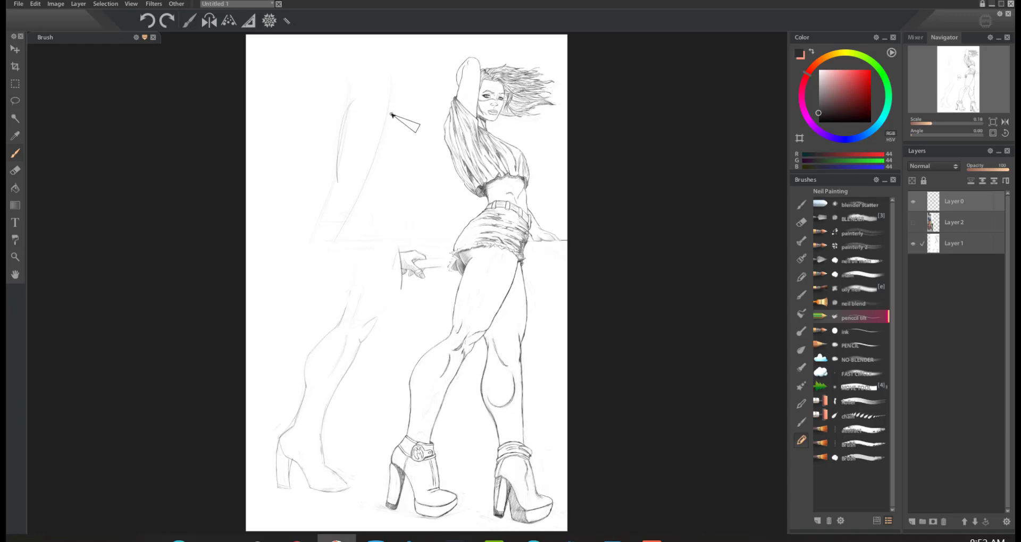
pyautogui.moveTo(394, 92)
pyautogui.mouseDown()
pyautogui.moveTo(361, 190)
pyautogui.moveTo(394, 94)
pyautogui.moveTo(372, 148)
pyautogui.moveTo(322, 210)
pyautogui.mouseUp()
pyautogui.moveTo(336, 176)
pyautogui.mouseDown()
pyautogui.moveTo(302, 222)
pyautogui.moveTo(294, 254)
pyautogui.mouseUp()
pyautogui.moveTo(306, 215); pyautogui.dragTo(295, 277)
pyautogui.moveTo(349, 221); pyautogui.dragTo(324, 290)
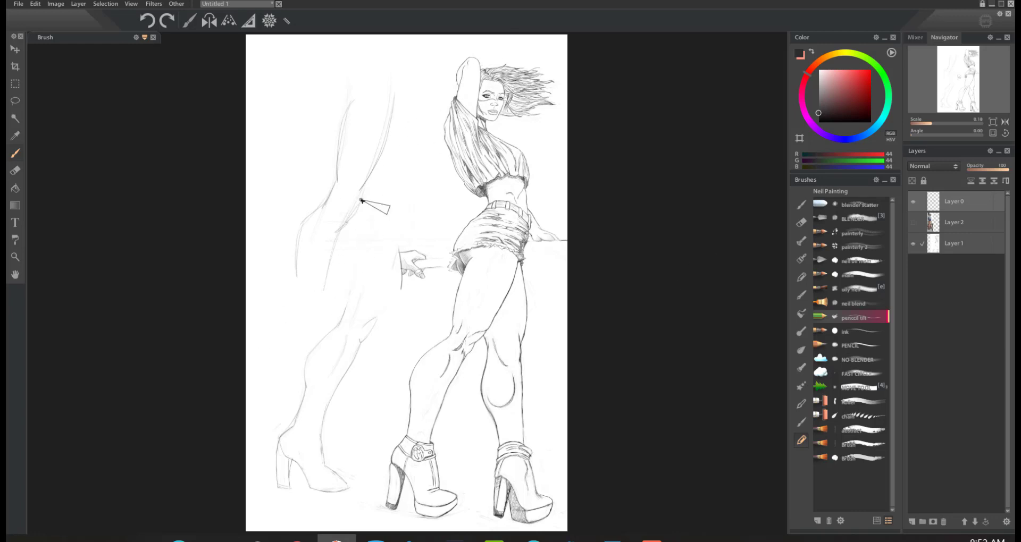
# Step: Erase the upper practice leg's thigh, knee and calf strokes
pyautogui.press('e')
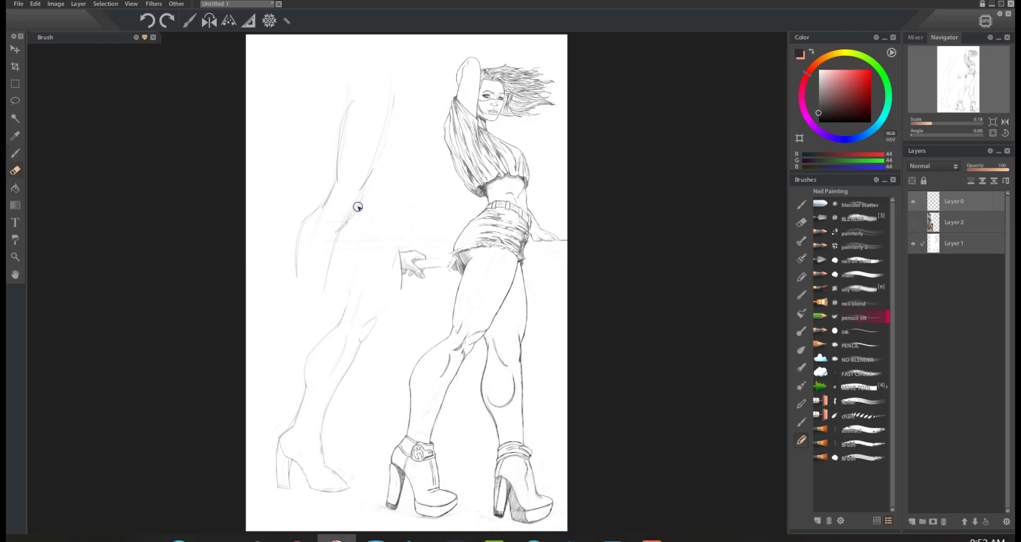
pyautogui.moveTo(331, 184)
pyautogui.mouseDown()
pyautogui.moveTo(321, 215)
pyautogui.moveTo(286, 275)
pyautogui.mouseUp()
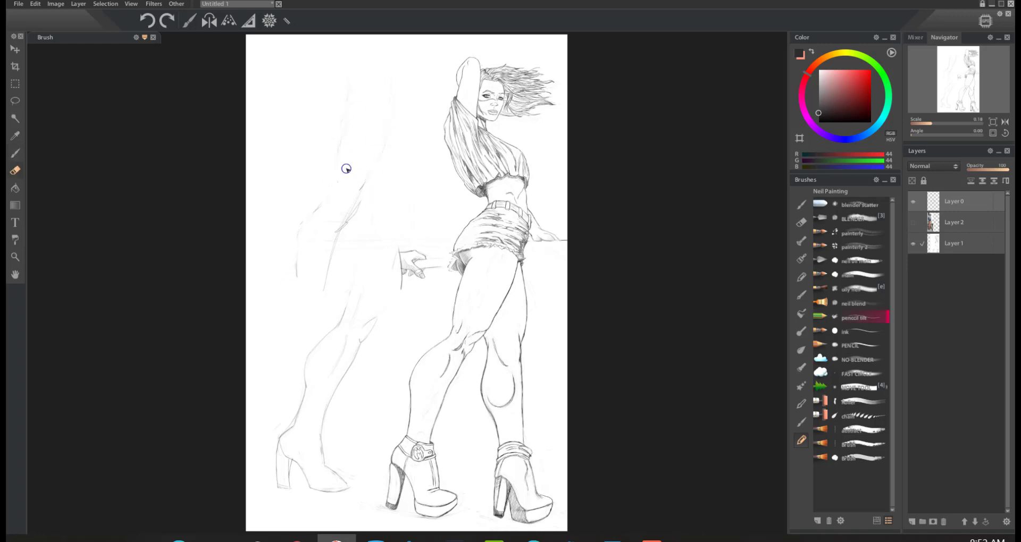
pyautogui.moveTo(346, 168)
pyautogui.mouseDown()
pyautogui.moveTo(371, 180)
pyautogui.moveTo(297, 282)
pyautogui.moveTo(288, 261)
pyautogui.moveTo(382, 94)
pyautogui.moveTo(360, 121)
pyautogui.moveTo(296, 290)
pyautogui.moveTo(379, 169)
pyautogui.moveTo(321, 224)
pyautogui.moveTo(308, 266)
pyautogui.mouseUp()
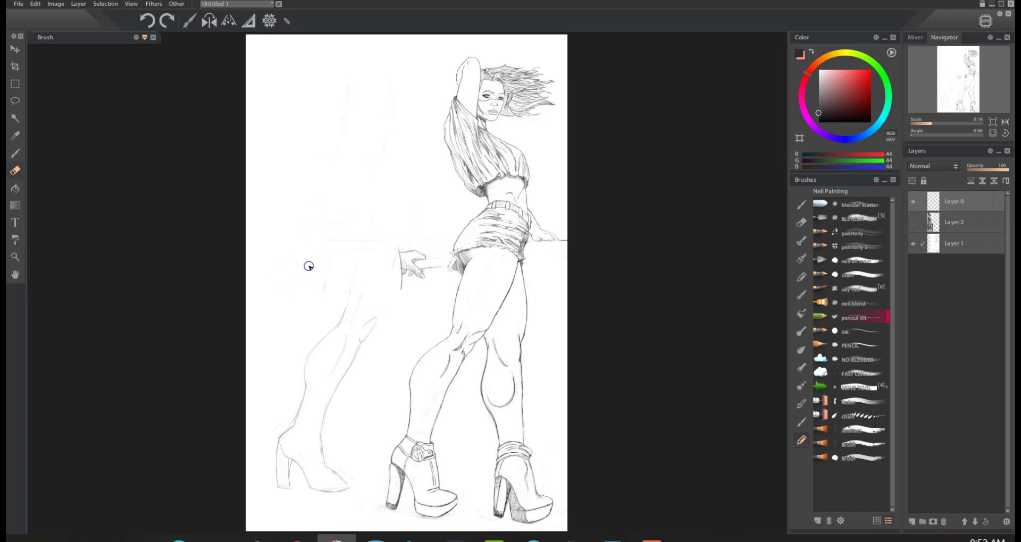